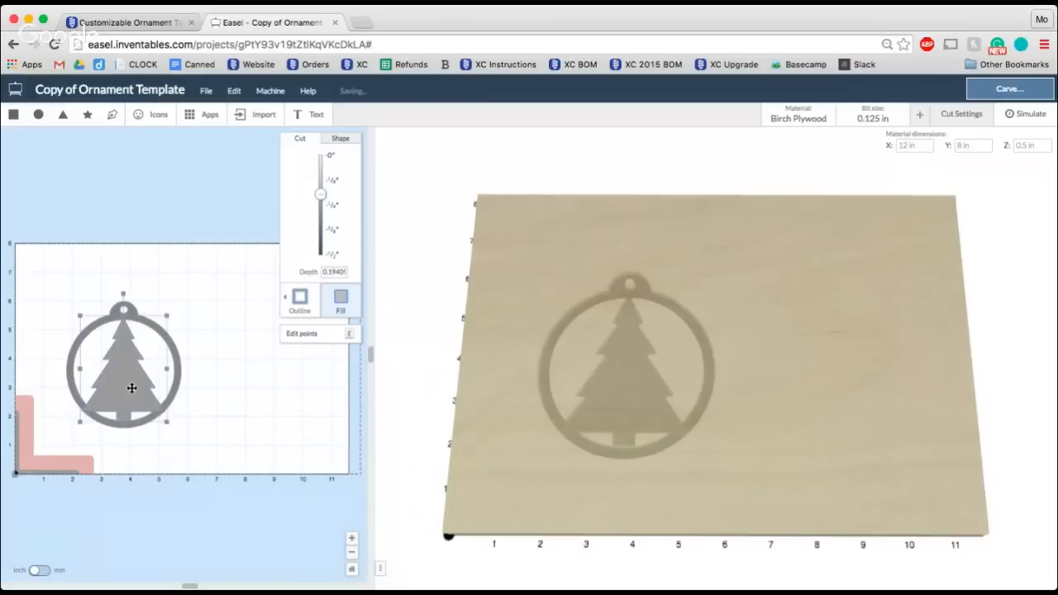
# Delete the Christmas tree shape from inside the ornament ring
pyautogui.click(246, 397)
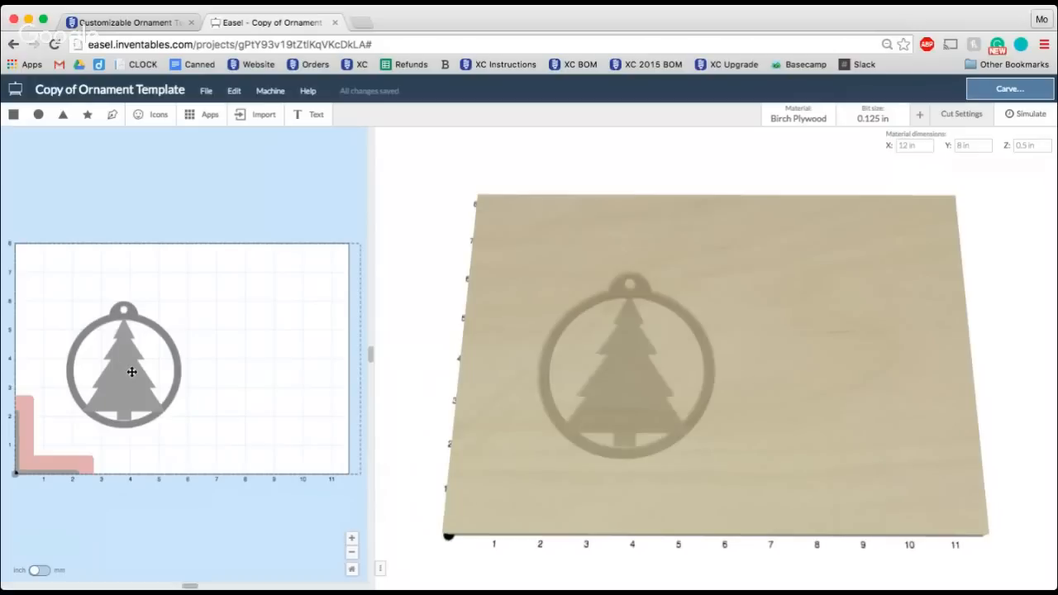
pyautogui.click(131, 372)
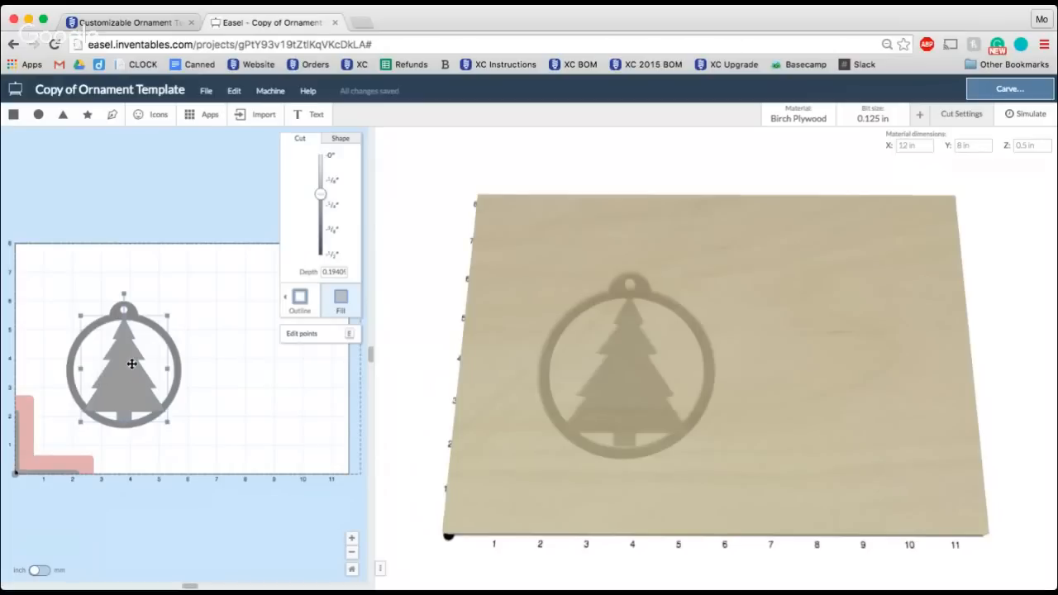
pyautogui.press('Delete')
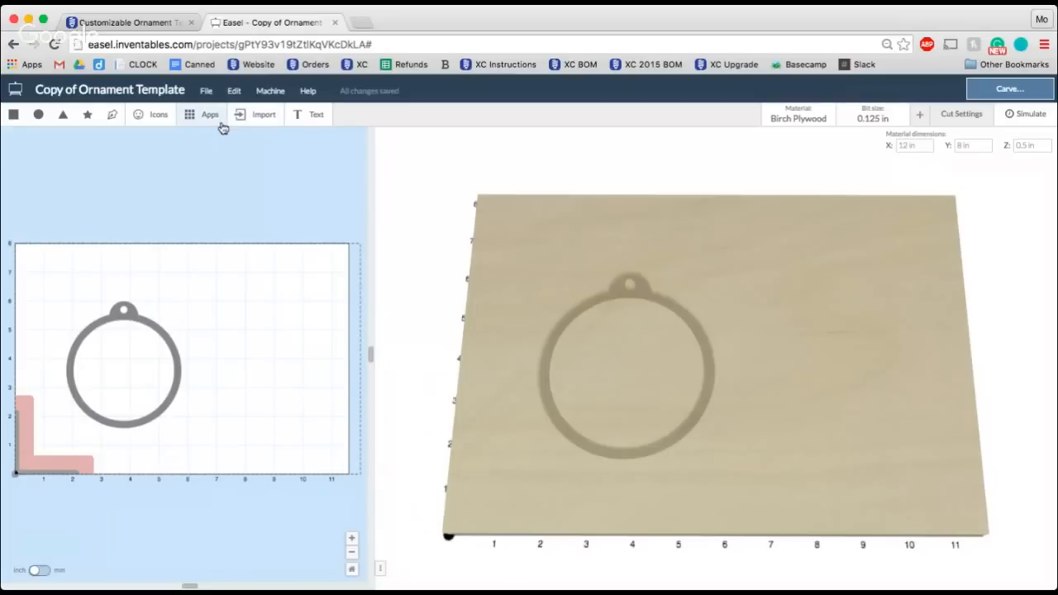
# Start an Image Trace import and choose Web Images as the source of the file
pyautogui.click(249, 126)
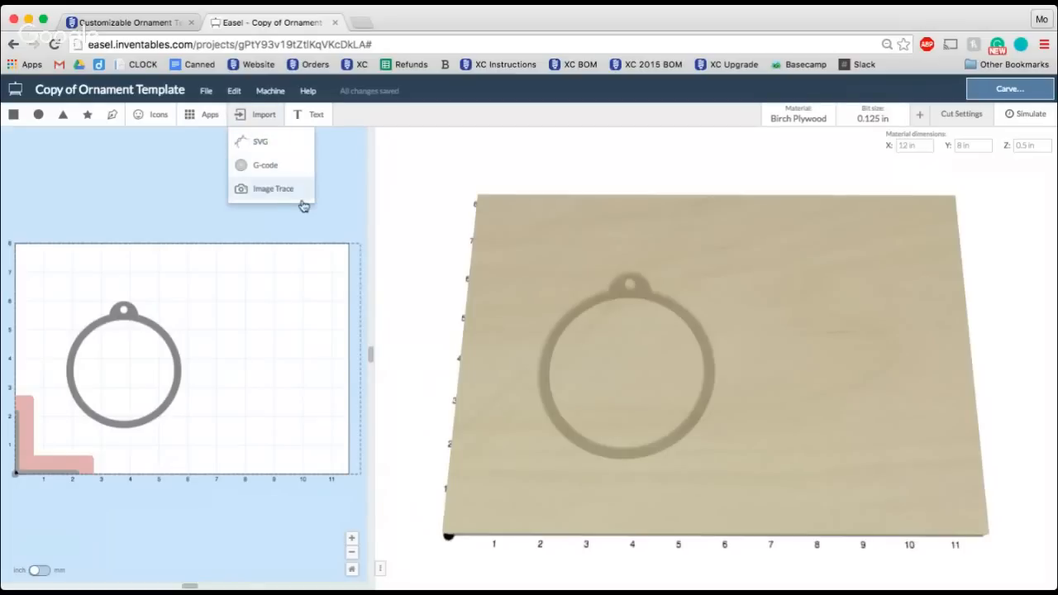
pyautogui.click(272, 189)
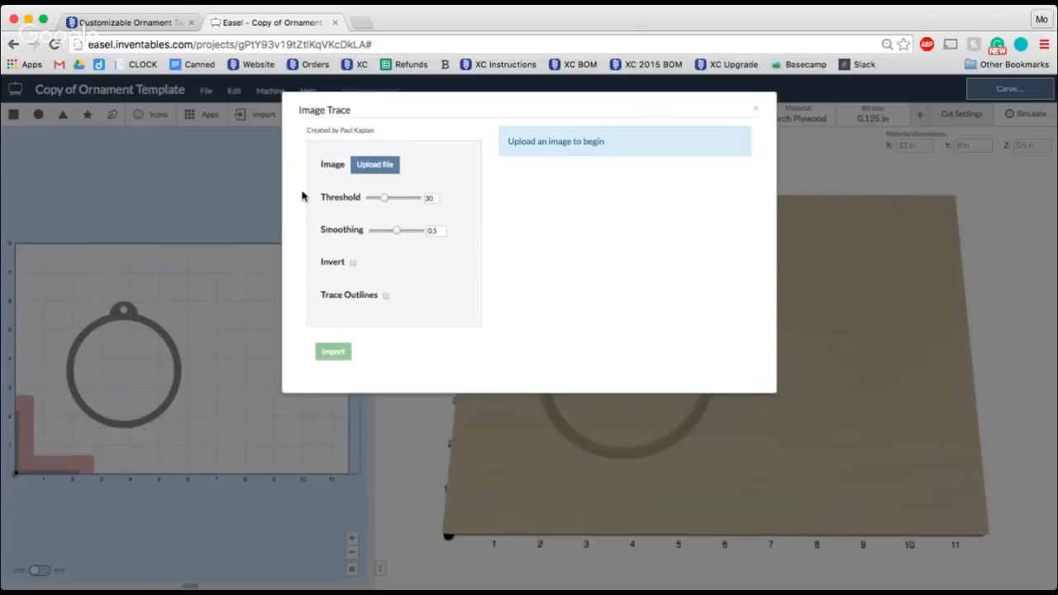
pyautogui.click(390, 176)
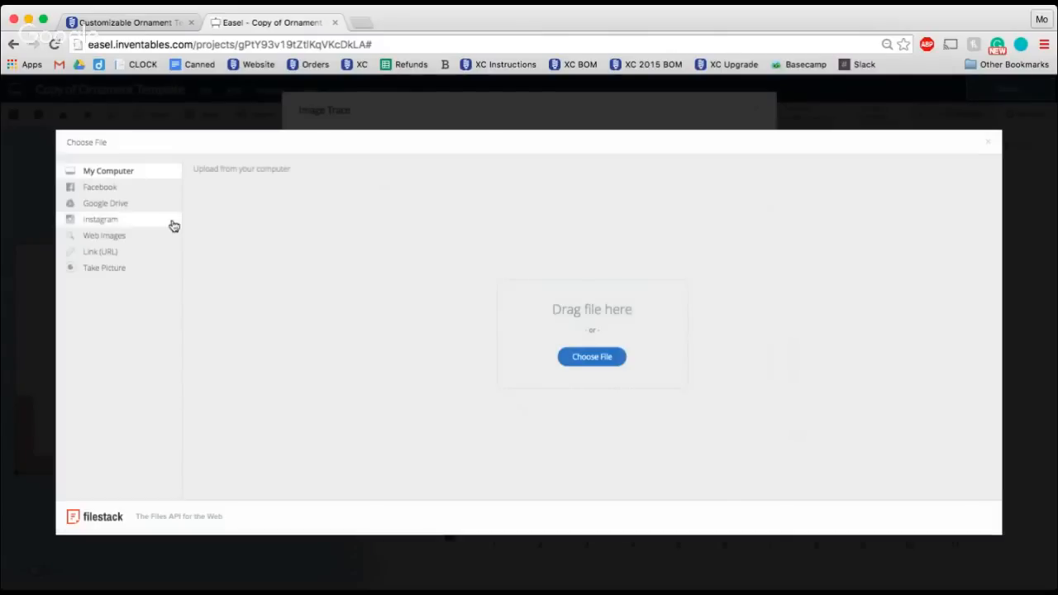
pyautogui.click(127, 243)
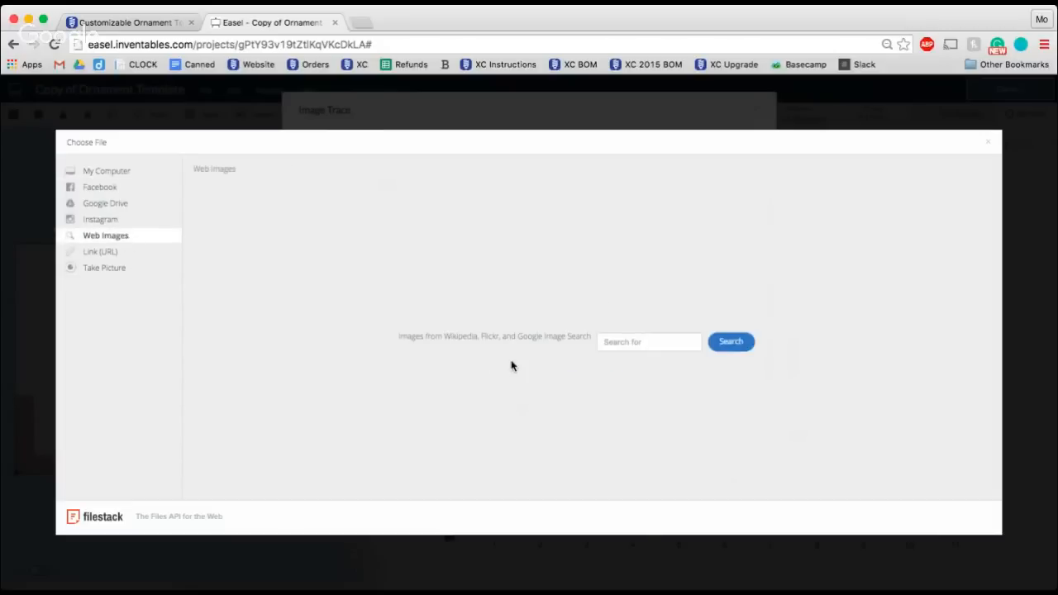
# Search the web images for "foot vector" and select the image of two large black feet
pyautogui.click(615, 343)
pyautogui.write('food vec')
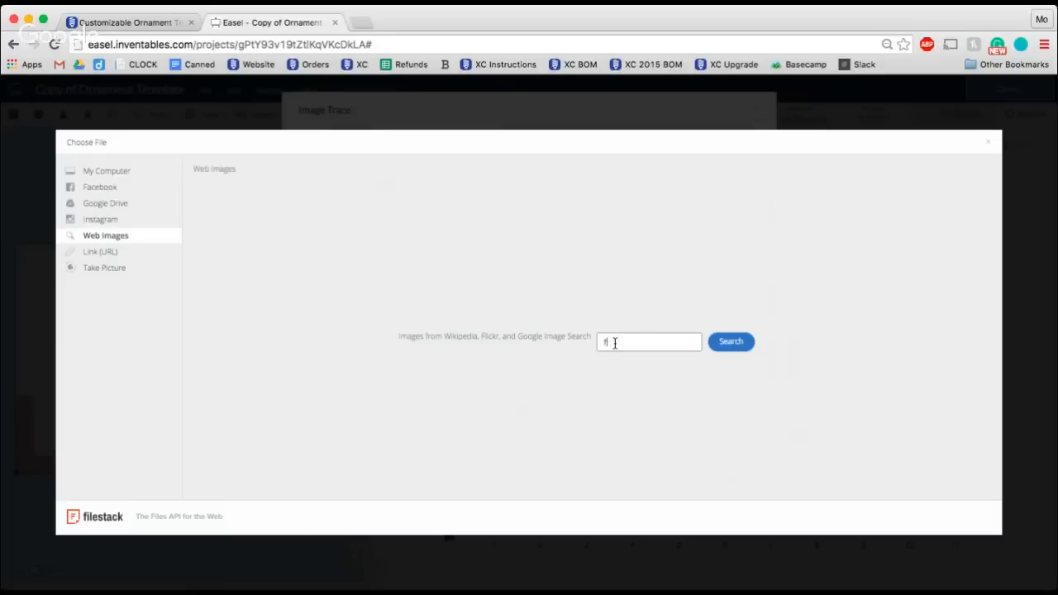
pyautogui.write('tor')
pyautogui.press('Return')
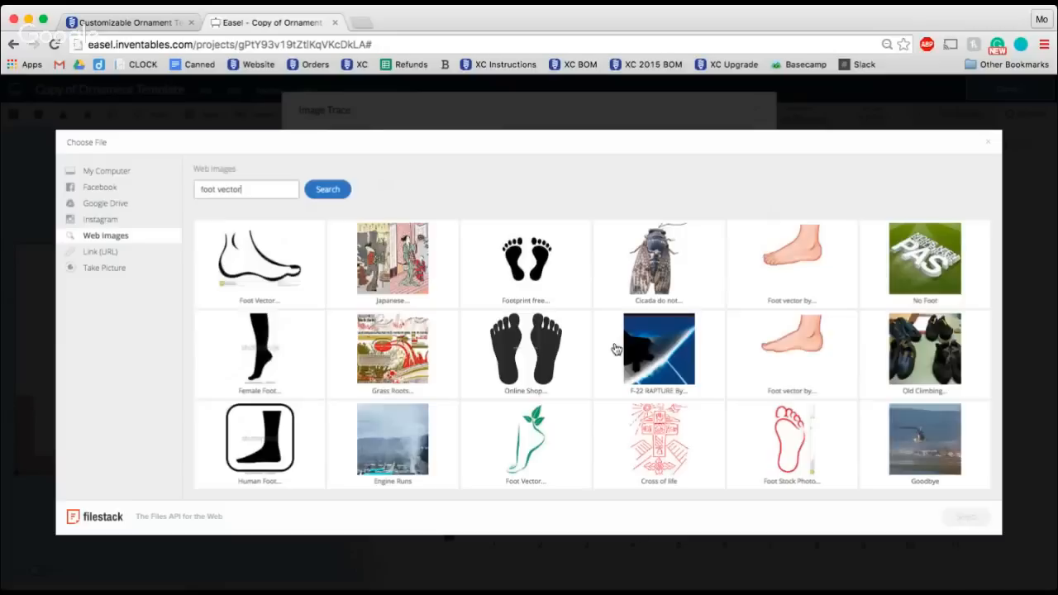
pyautogui.click(510, 350)
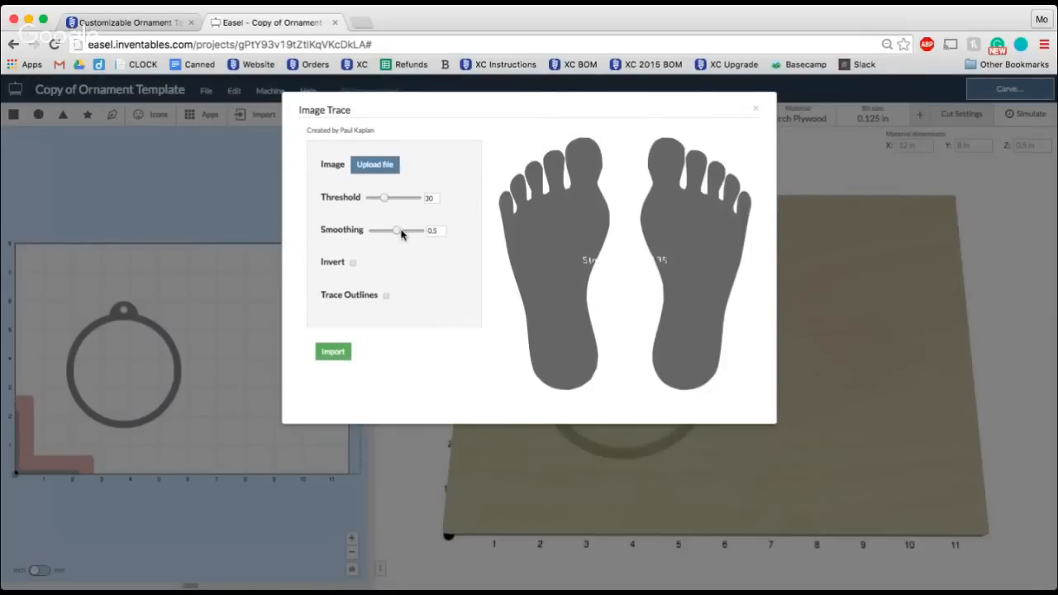
# Set the trace's smoothing to 1 and threshold to 45, and import the traced feet into the design
pyautogui.moveTo(398, 231); pyautogui.dragTo(424, 240)
pyautogui.moveTo(383, 203)
pyautogui.mouseDown()
pyautogui.moveTo(394, 203)
pyautogui.moveTo(378, 203)
pyautogui.mouseUp()
pyautogui.moveTo(381, 201); pyautogui.dragTo(393, 204)
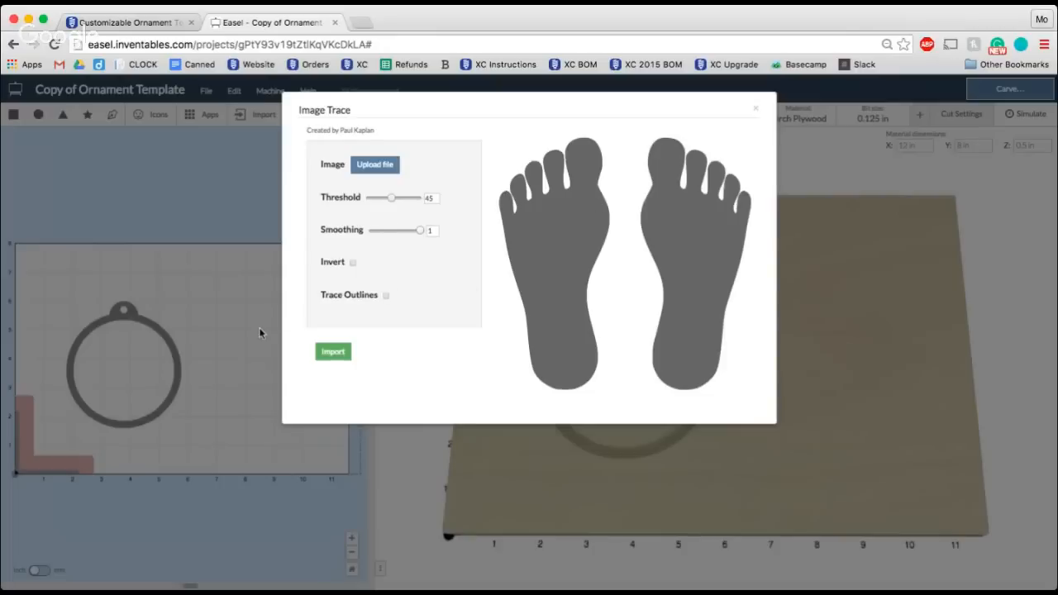
pyautogui.click(340, 356)
# Move the traced feet so the left foot overlaps the ornament ring, and delete the right foot
pyautogui.moveTo(158, 381); pyautogui.dragTo(206, 380)
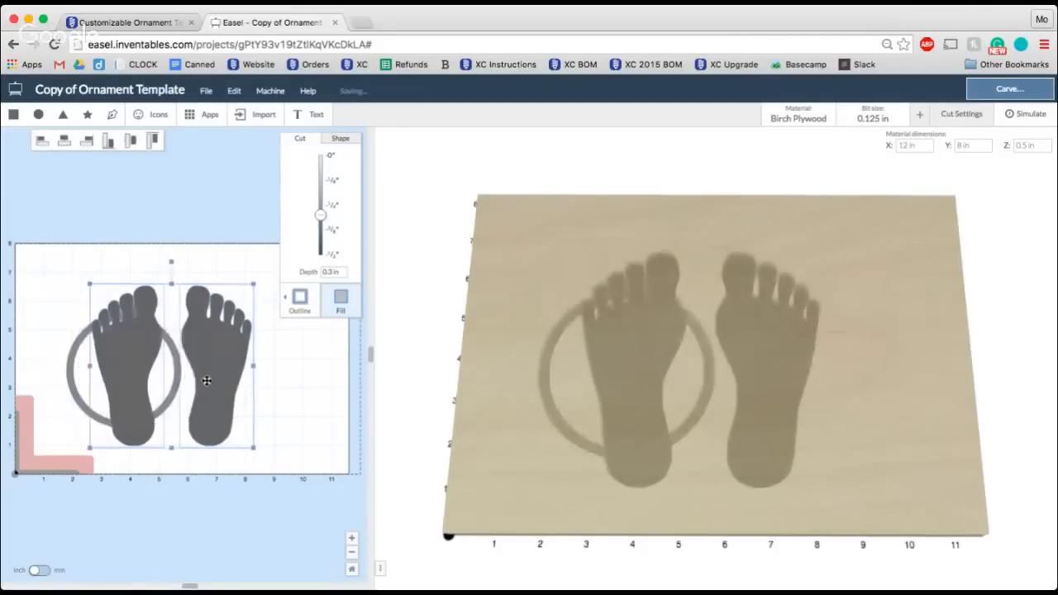
pyautogui.click(278, 377)
pyautogui.click(236, 357)
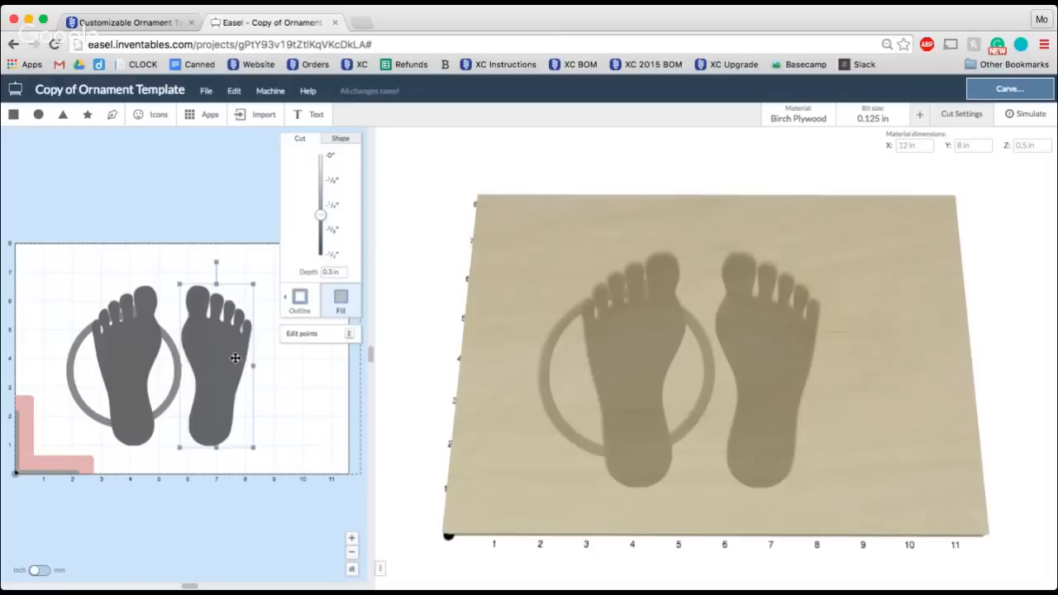
pyautogui.press('Delete')
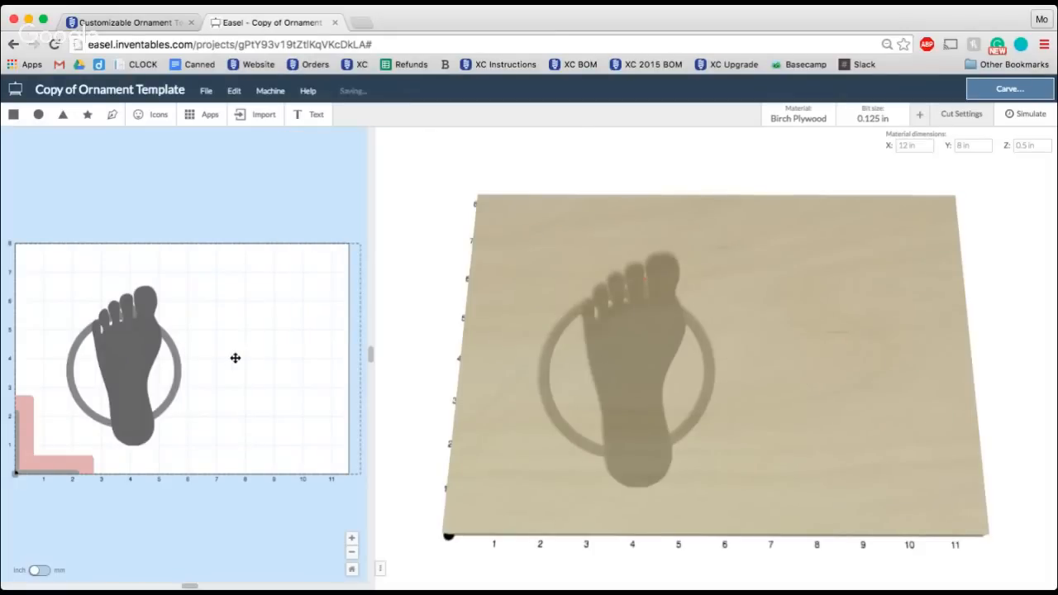
# Scale down the remaining foot and place it in the left half of the ring, with toes and heel overlapping the ring
pyautogui.click(153, 339)
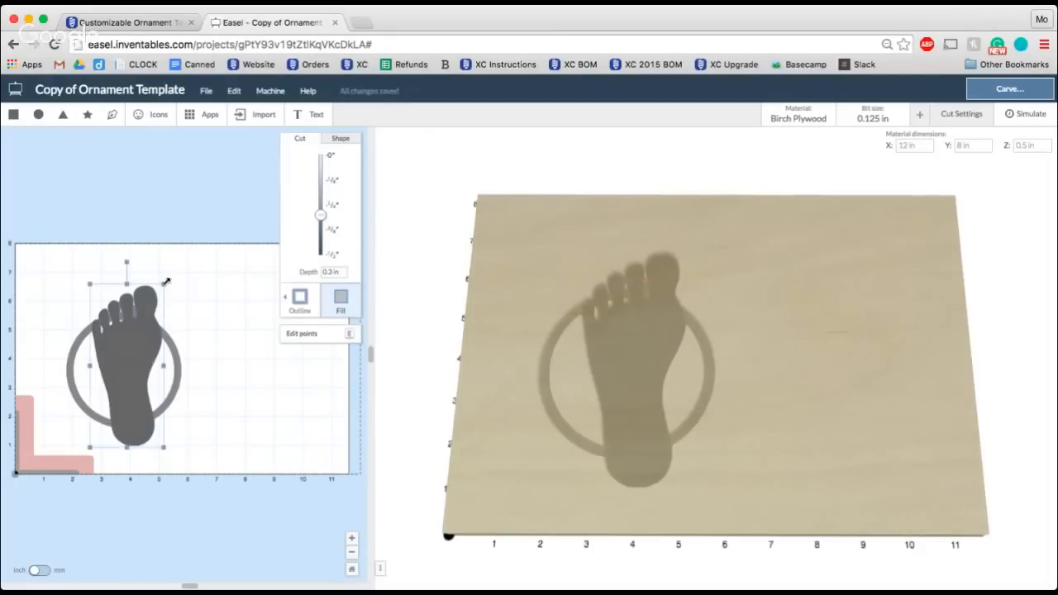
pyautogui.moveTo(165, 284); pyautogui.dragTo(143, 326)
pyautogui.moveTo(116, 379); pyautogui.dragTo(106, 365)
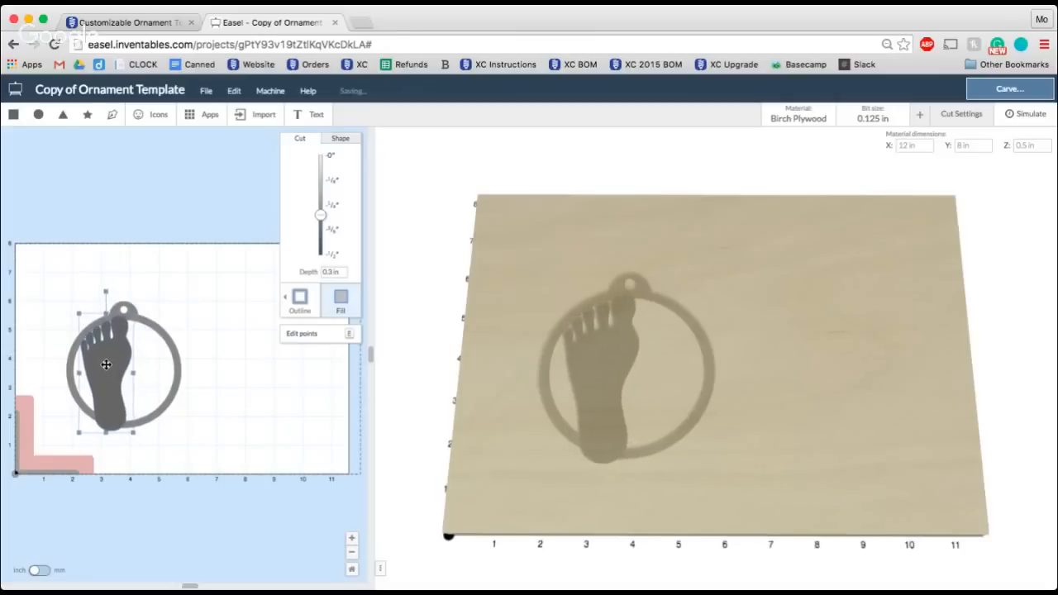
pyautogui.moveTo(78, 433); pyautogui.dragTo(82, 424)
pyautogui.moveTo(123, 397); pyautogui.dragTo(118, 395)
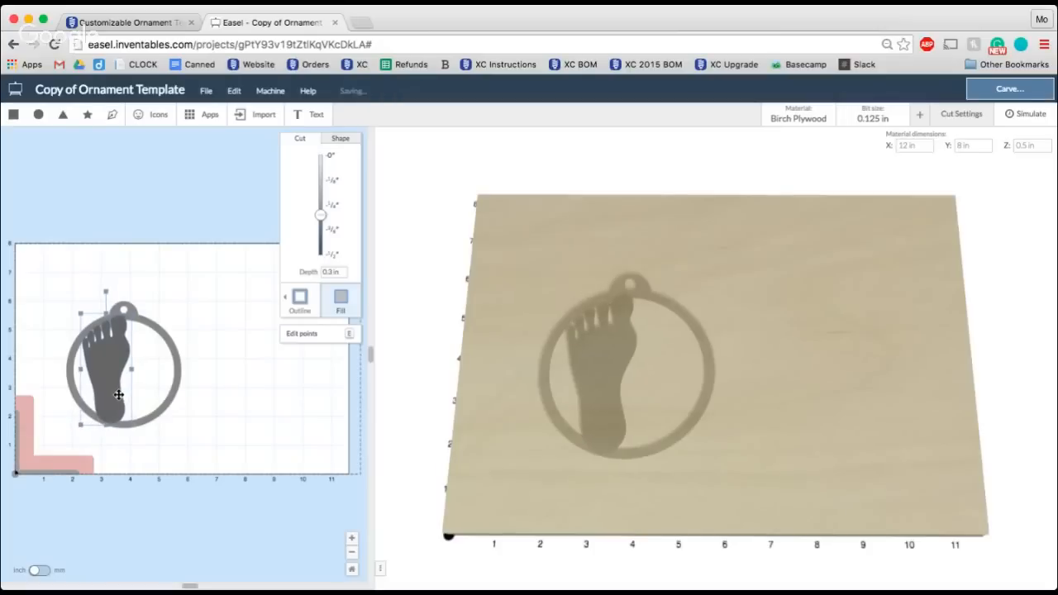
pyautogui.click(197, 318)
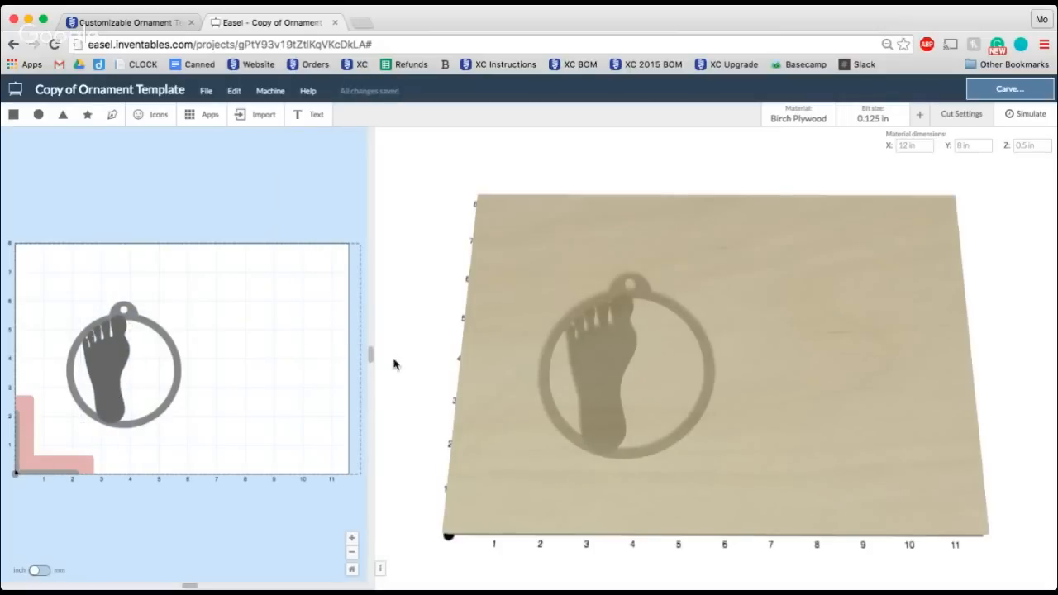
pyautogui.scroll(5, 571, 330)
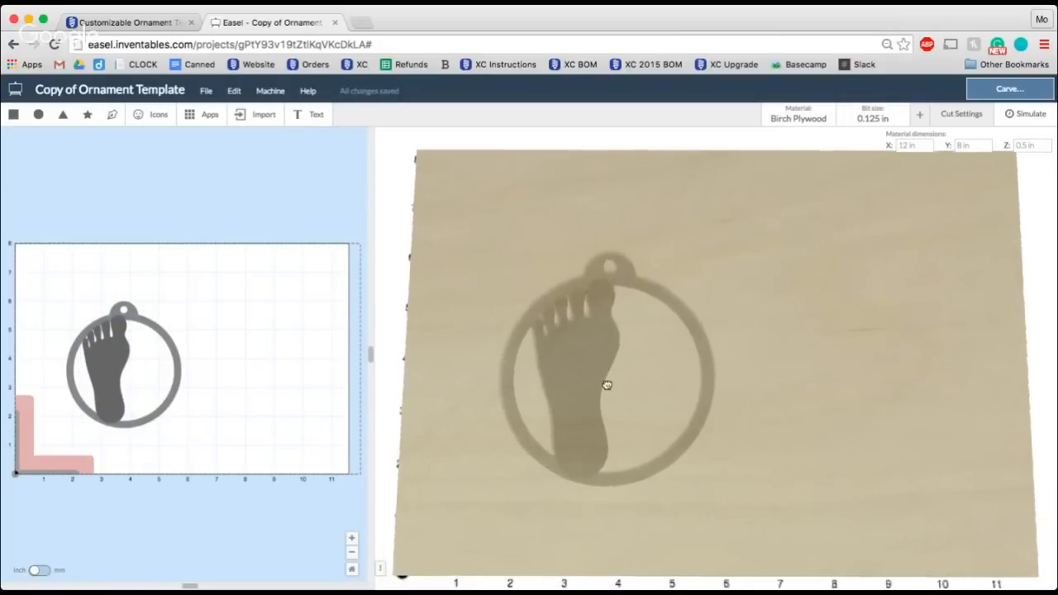
pyautogui.moveTo(607, 385); pyautogui.dragTo(595, 427)
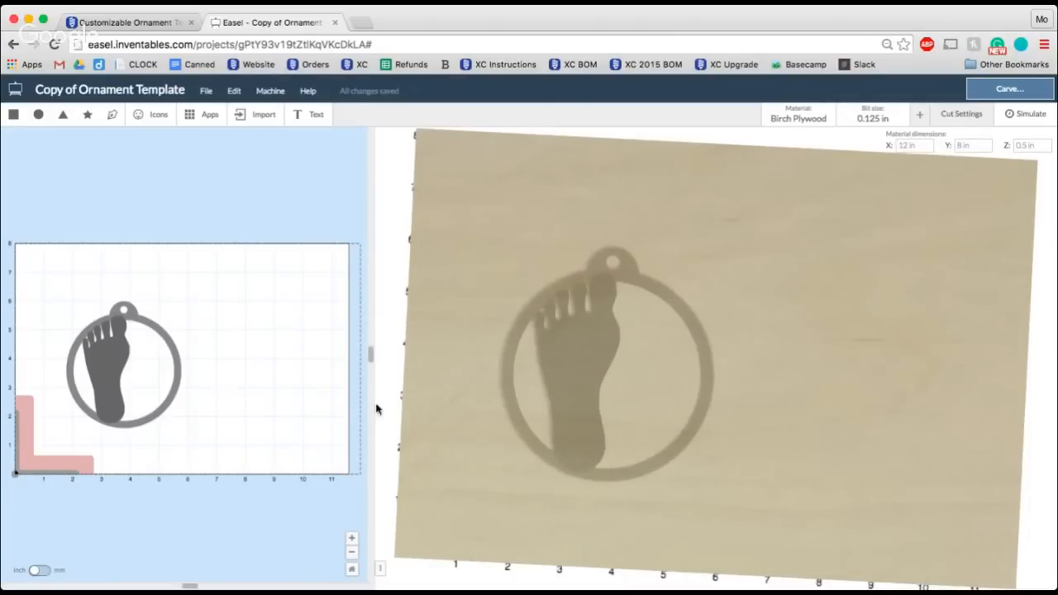
pyautogui.moveTo(475, 468); pyautogui.dragTo(471, 480)
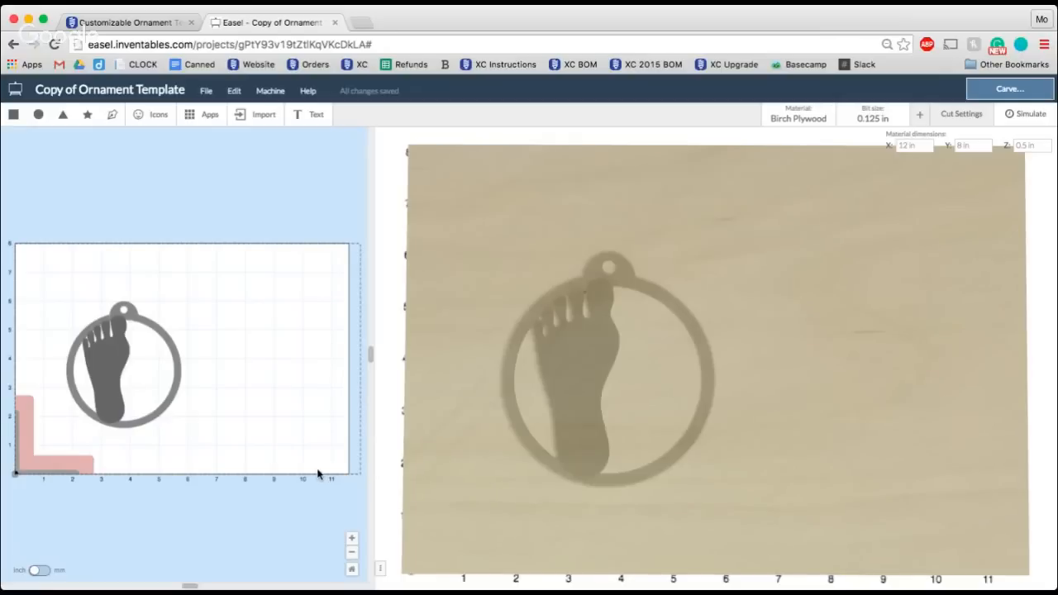
# Add a text object in the Bangers font to the right of the ornament and make it read "STYCH"
pyautogui.click(298, 120)
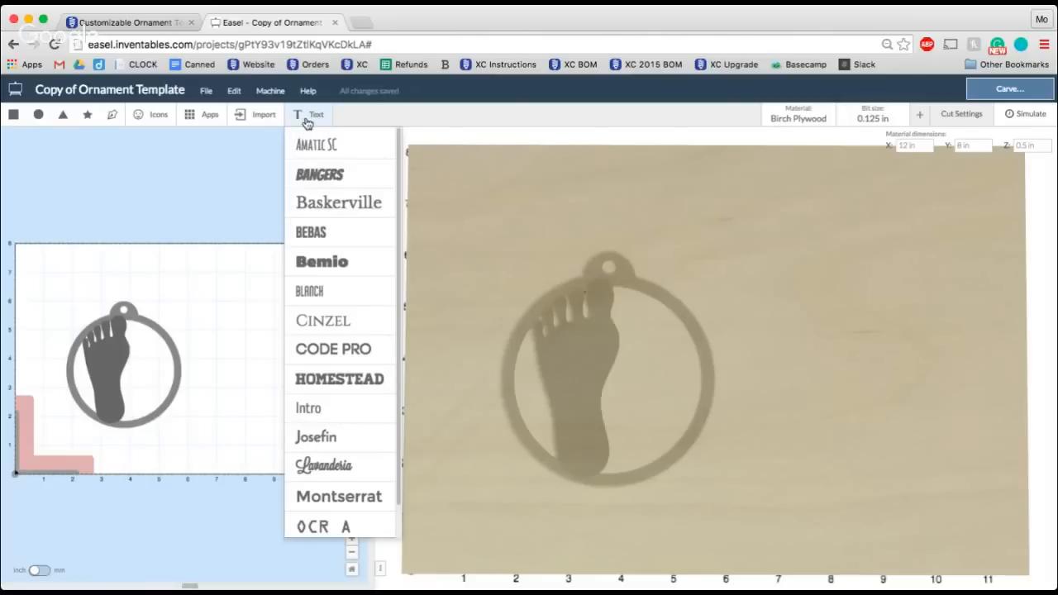
pyautogui.scroll(-1, 346, 296)
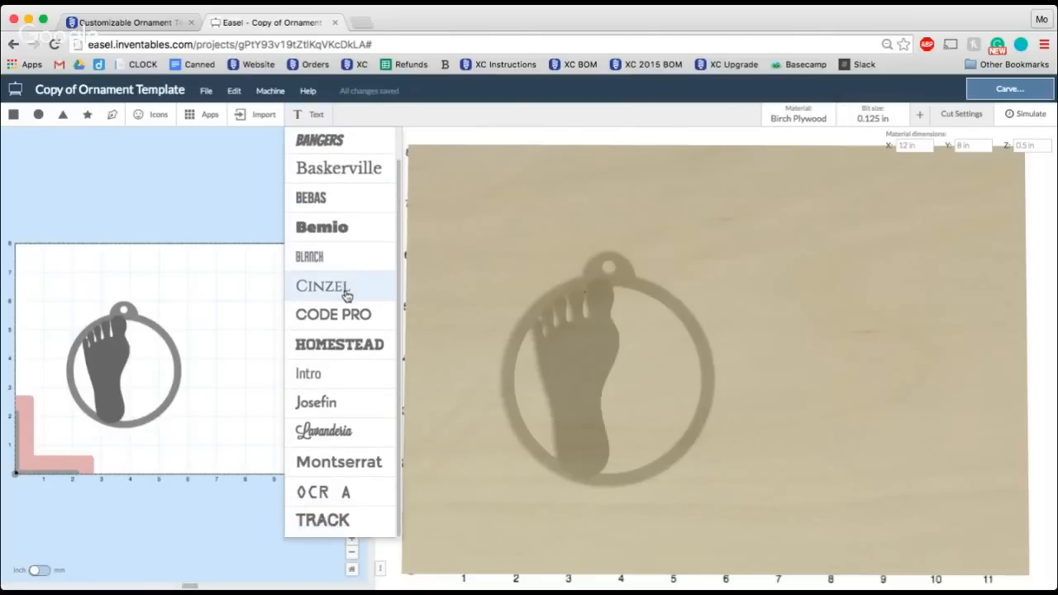
pyautogui.scroll(1, 347, 296)
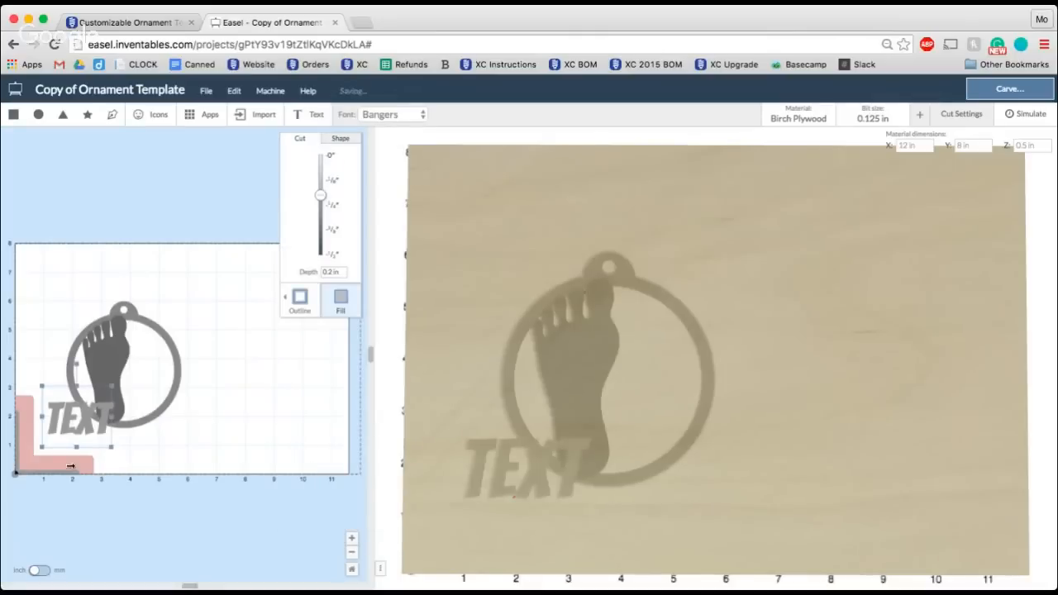
pyautogui.moveTo(89, 415); pyautogui.dragTo(274, 364)
pyautogui.doubleClick(261, 366)
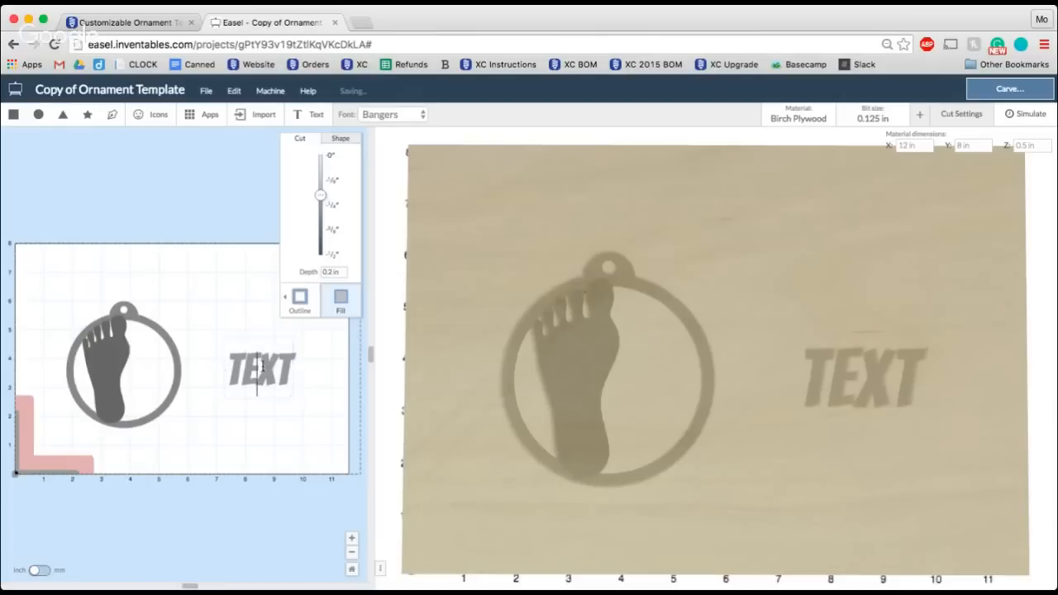
pyautogui.write('STYCH')
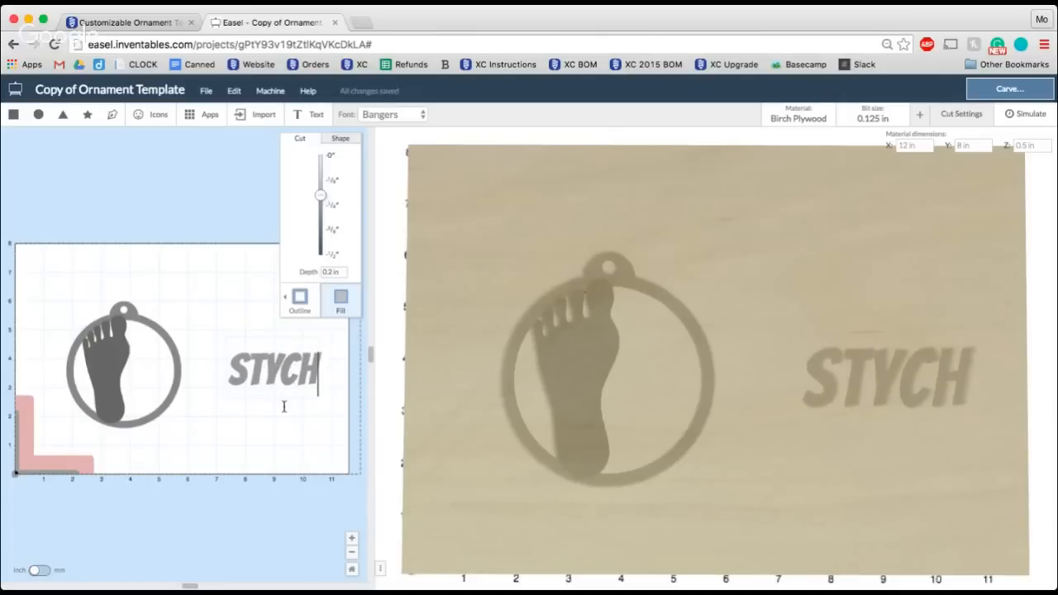
pyautogui.click(284, 406)
# Move and scale down the "STYCH" text so it spans from the foot to the right side of the ring, overlapping both
pyautogui.moveTo(294, 382); pyautogui.dragTo(269, 382)
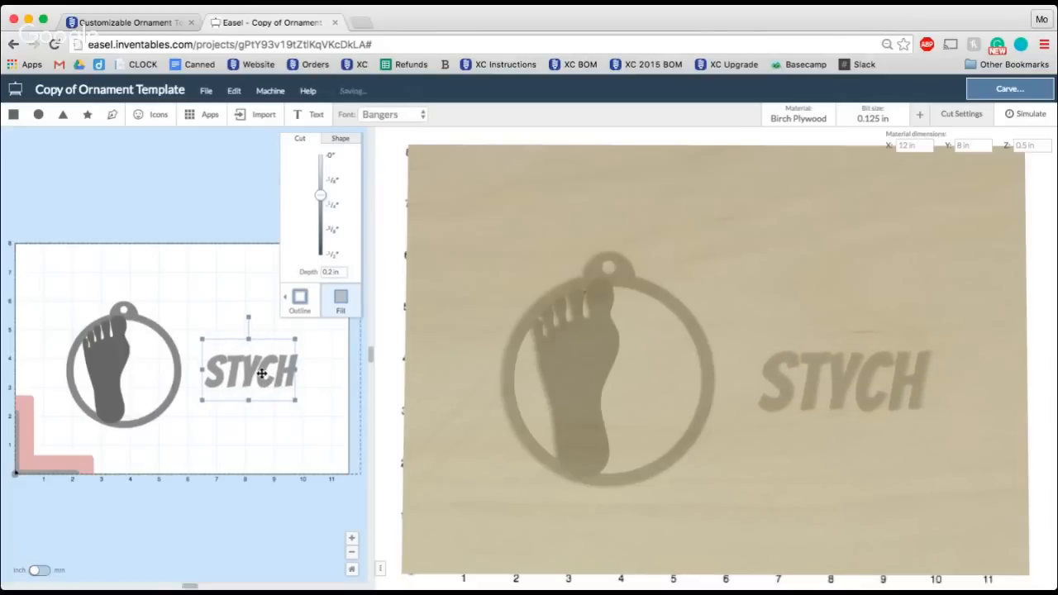
pyautogui.moveTo(802, 402); pyautogui.dragTo(817, 366)
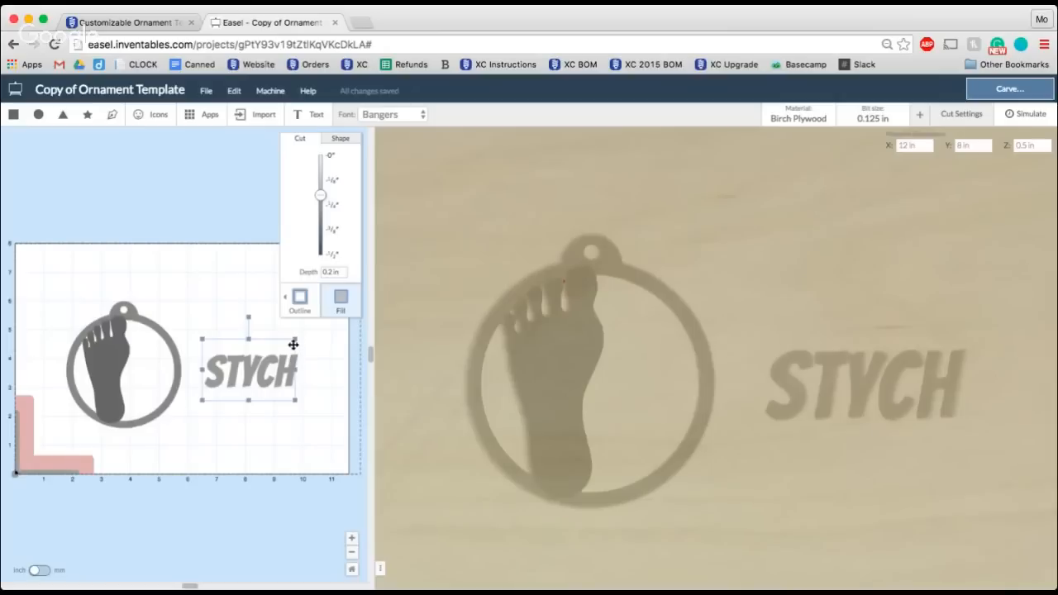
pyautogui.moveTo(295, 339); pyautogui.dragTo(161, 371)
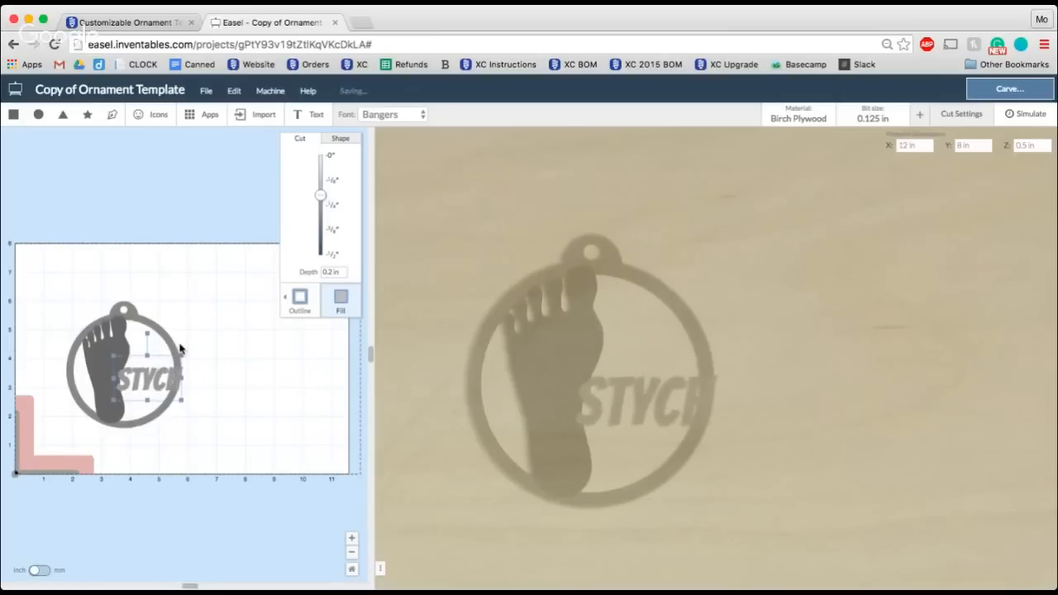
pyautogui.click(182, 361)
pyautogui.click(178, 364)
pyautogui.click(170, 373)
pyautogui.moveTo(176, 357); pyautogui.dragTo(171, 356)
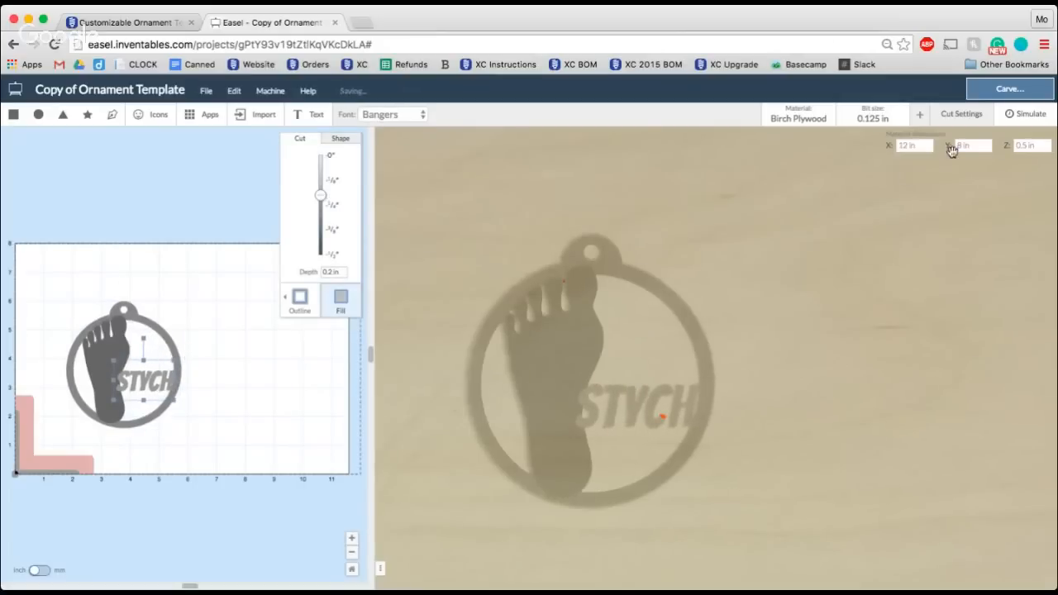
pyautogui.click(201, 380)
# Widen the 2D design area and examine up close how the "STYCH" text joins the foot and the ring
pyautogui.moveTo(644, 394); pyautogui.dragTo(555, 413)
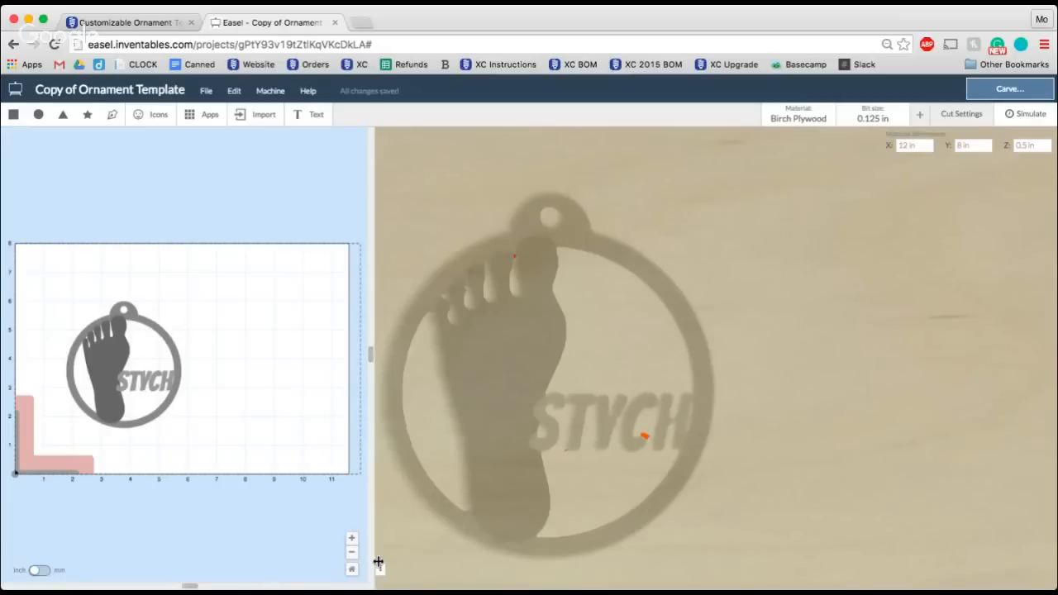
pyautogui.moveTo(379, 566); pyautogui.dragTo(555, 566)
pyautogui.scroll(8, 120, 400)
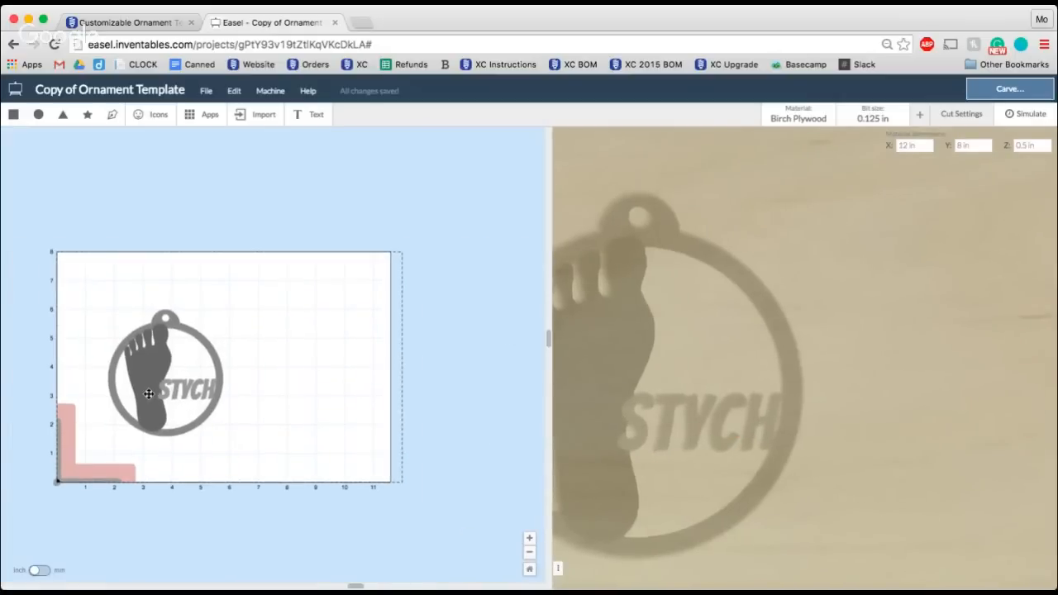
pyautogui.hscroll(-4, 149, 393)
pyautogui.scroll(-1, 148, 393)
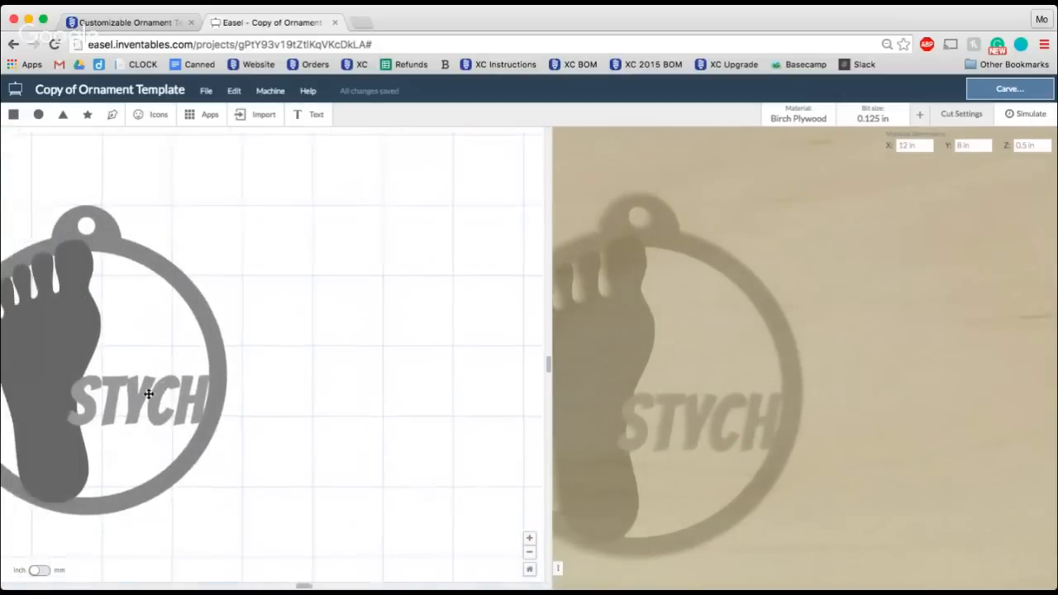
pyautogui.scroll(5, 148, 393)
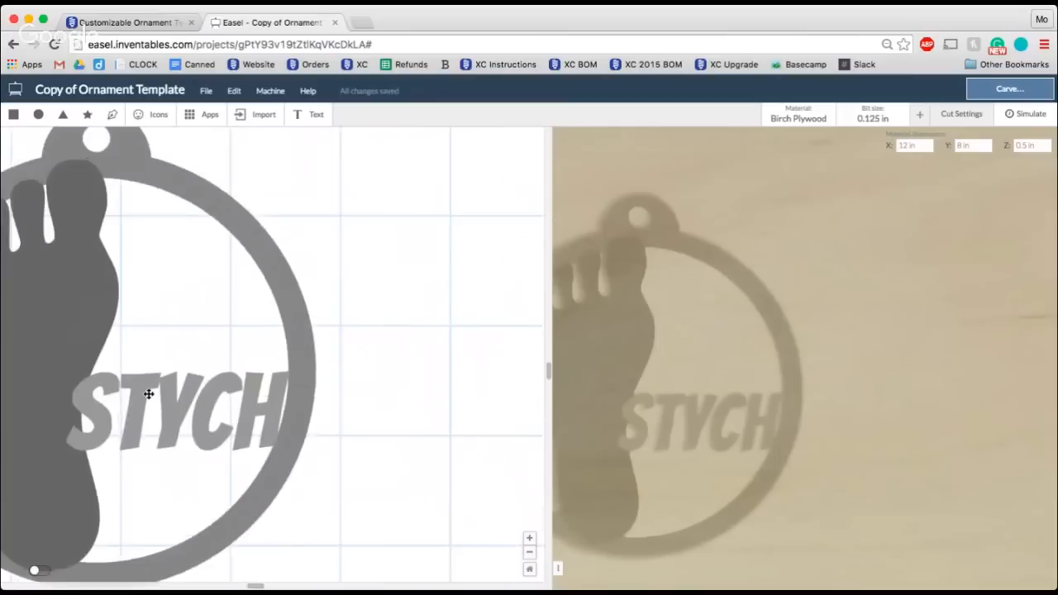
pyautogui.hscroll(-3, 149, 394)
pyautogui.scroll(-1, 148, 393)
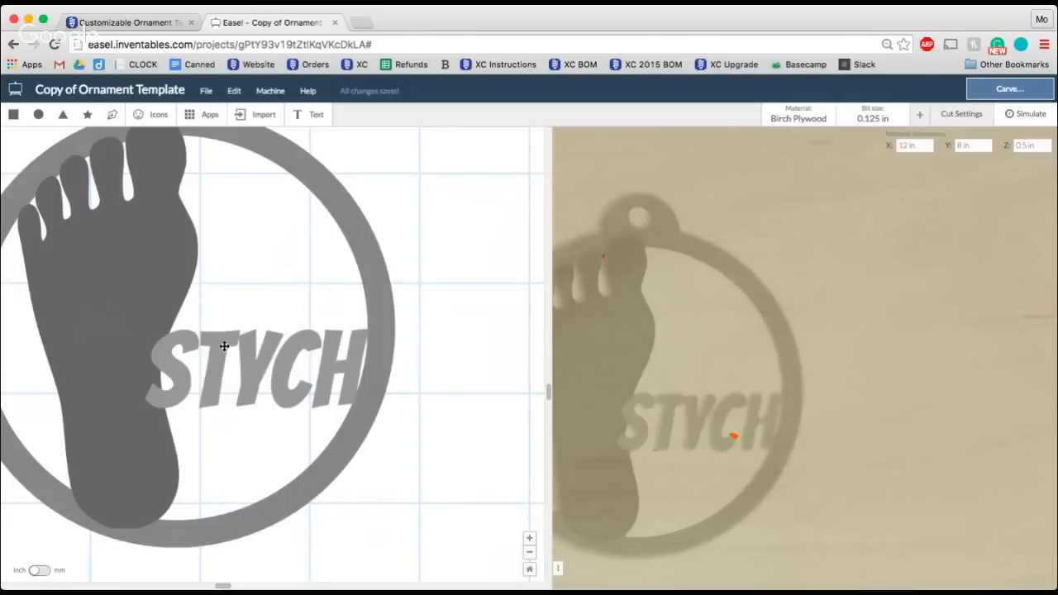
# Open the "STYCH" text in the Xploder app to explode it into separate letters
pyautogui.click(335, 365)
pyautogui.scroll(-5, 335, 366)
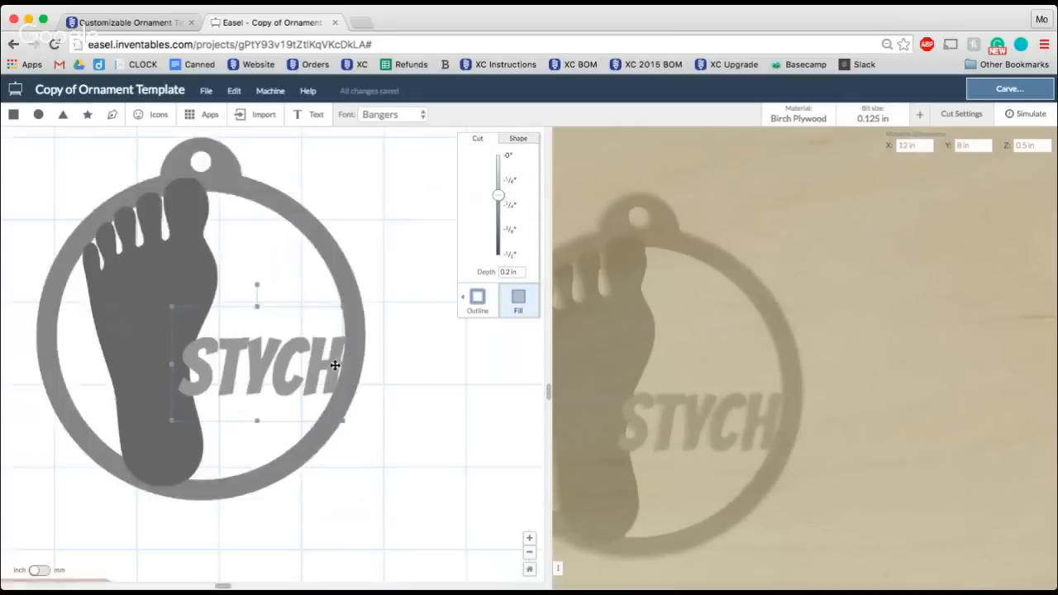
pyautogui.scroll(-2, 335, 366)
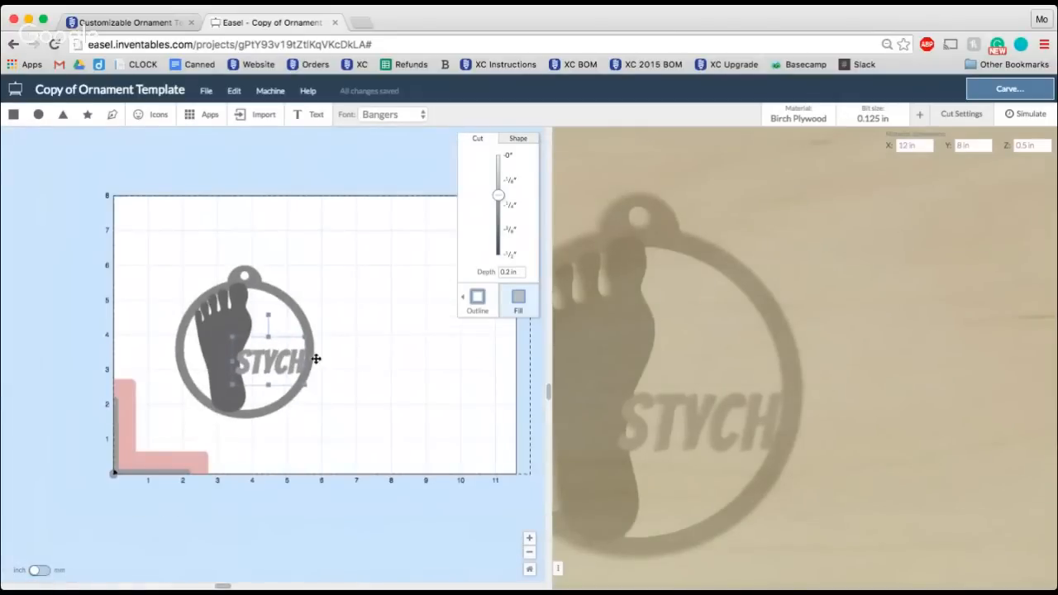
pyautogui.hscroll(2, 351, 420)
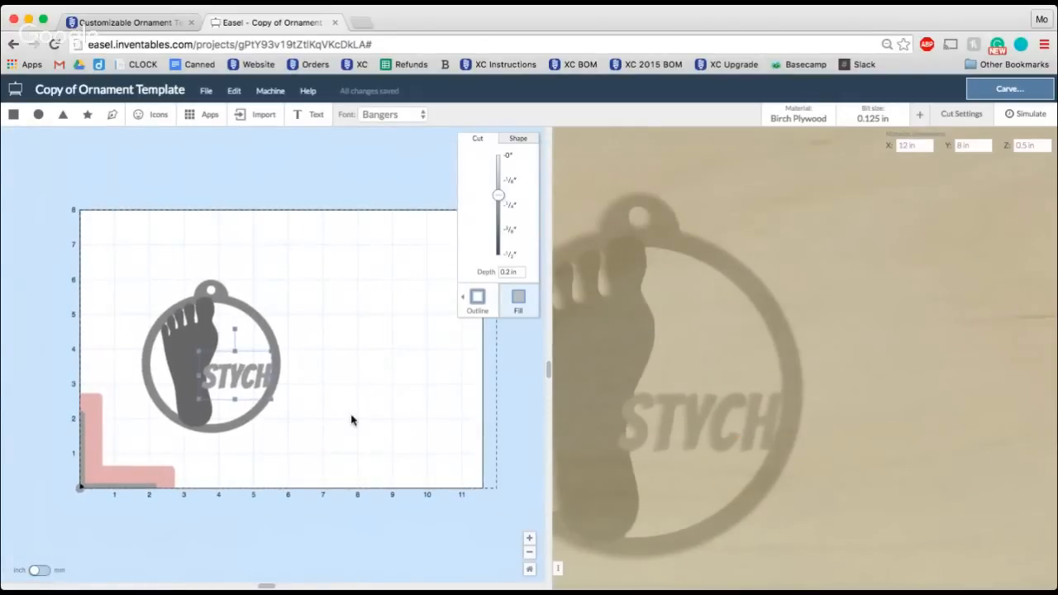
pyautogui.click(209, 123)
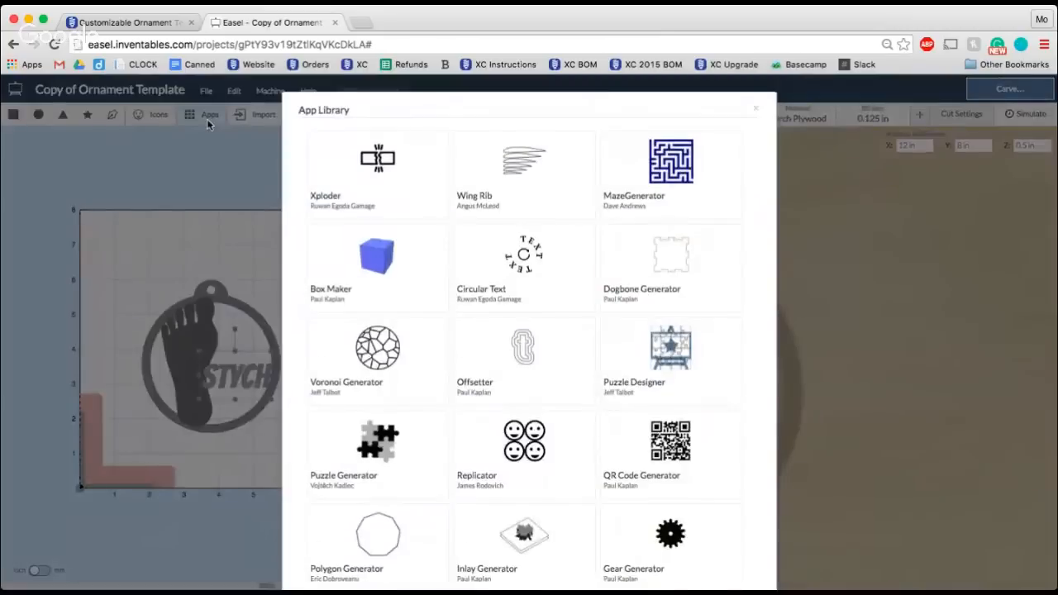
pyautogui.click(387, 190)
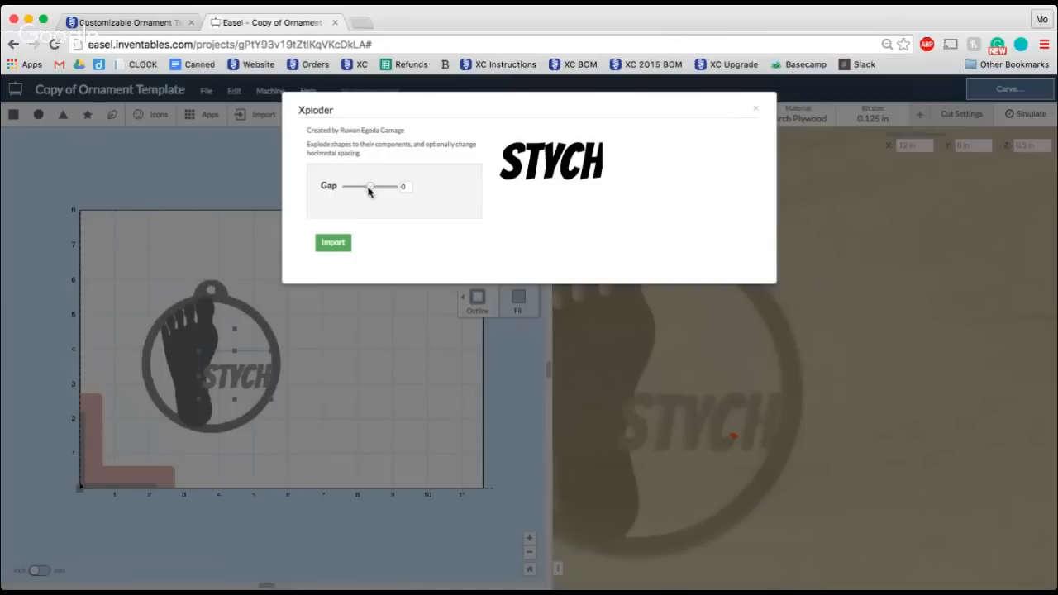
# Try different letter gaps, set the gap to -0.08 so the letters overlap, and import the exploded text
pyautogui.moveTo(370, 190); pyautogui.dragTo(371, 189)
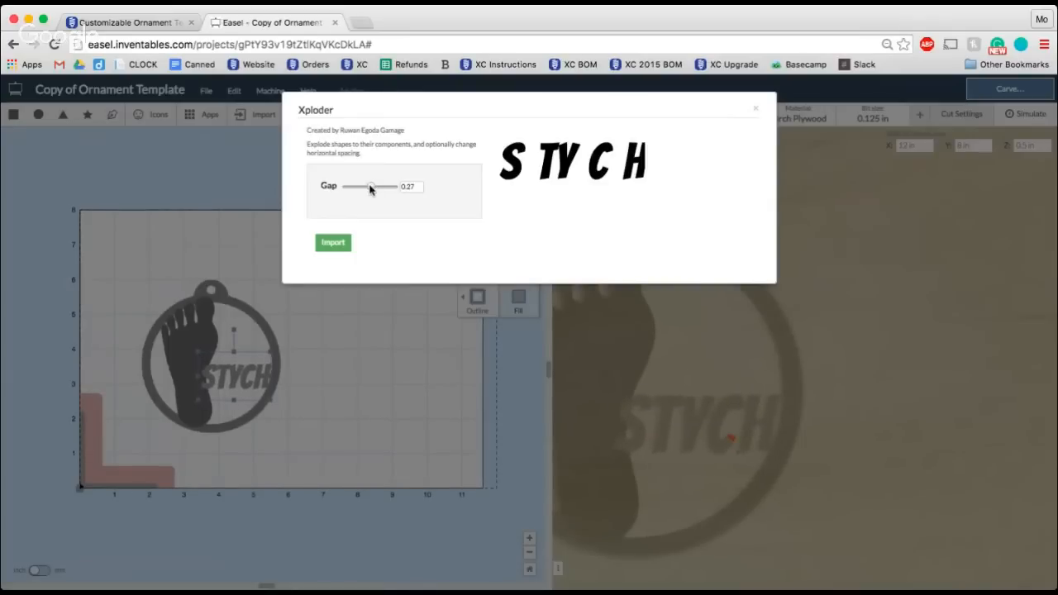
pyautogui.moveTo(370, 189); pyautogui.dragTo(371, 189)
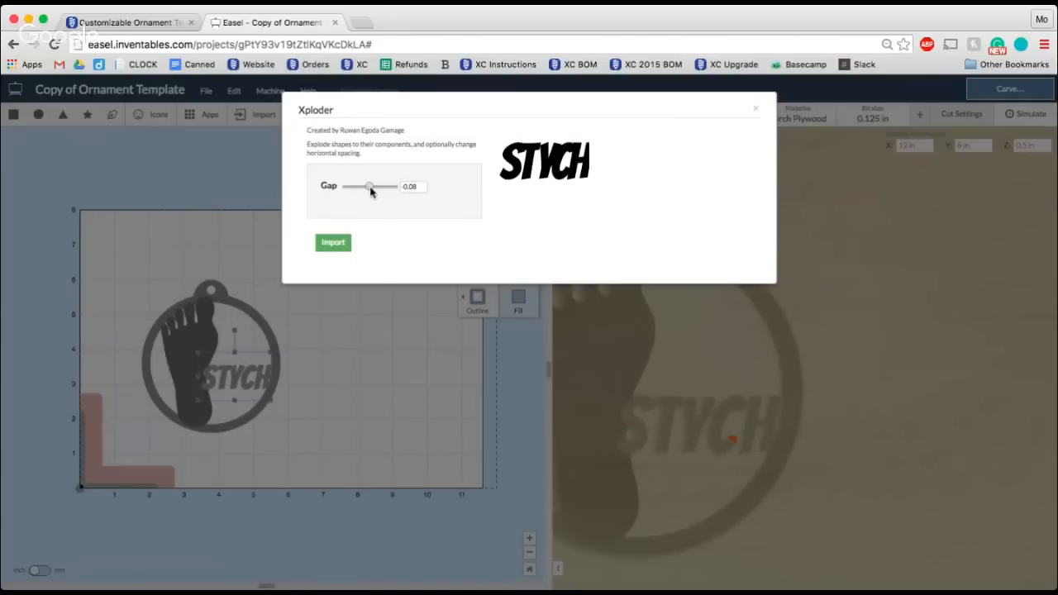
pyautogui.moveTo(370, 191); pyautogui.dragTo(372, 192)
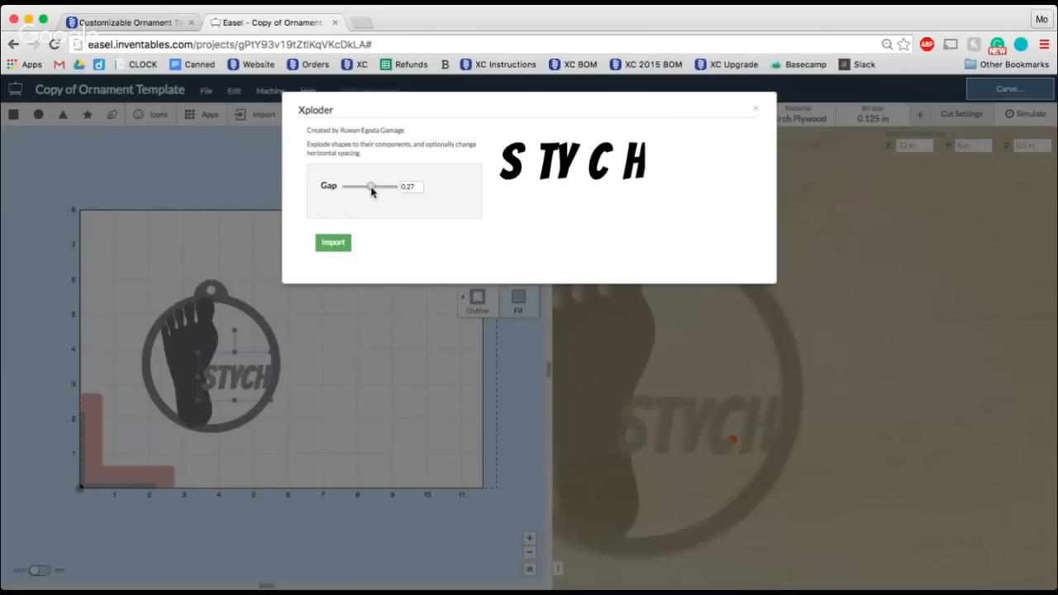
pyautogui.click(407, 185)
pyautogui.write('0')
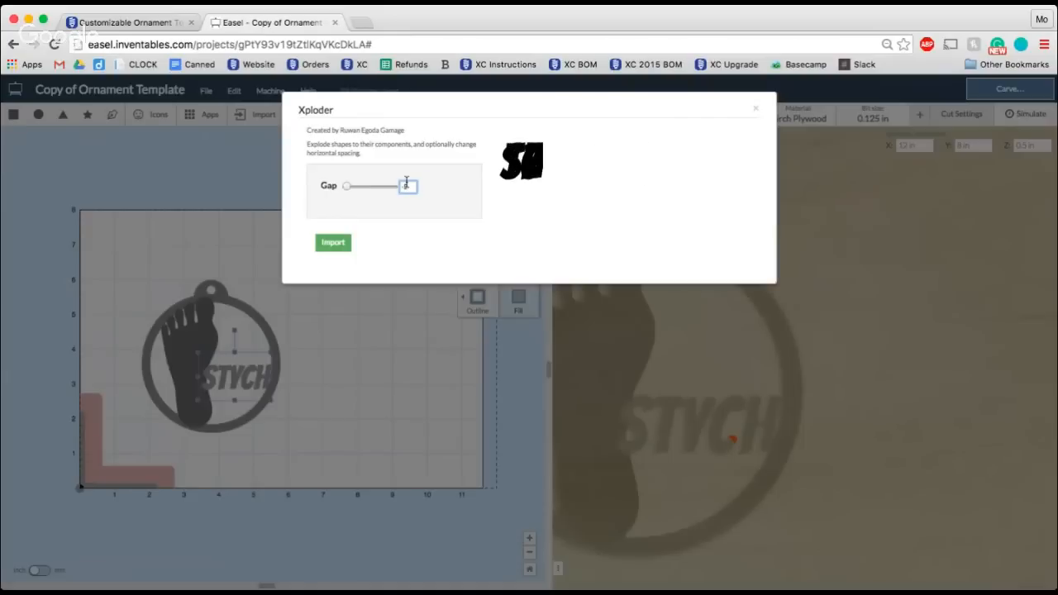
pyautogui.write('.05')
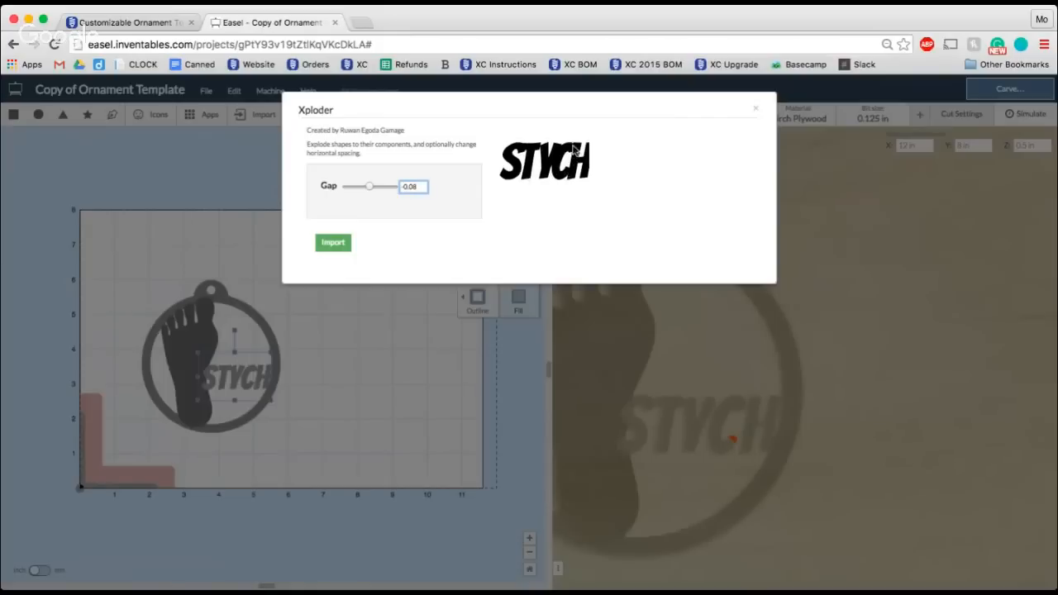
pyautogui.click(334, 244)
# Move the imported letters to the empty area above and to the right of the ring and combine them into one shape
pyautogui.scroll(5, 169, 444)
pyautogui.moveTo(157, 466); pyautogui.dragTo(382, 223)
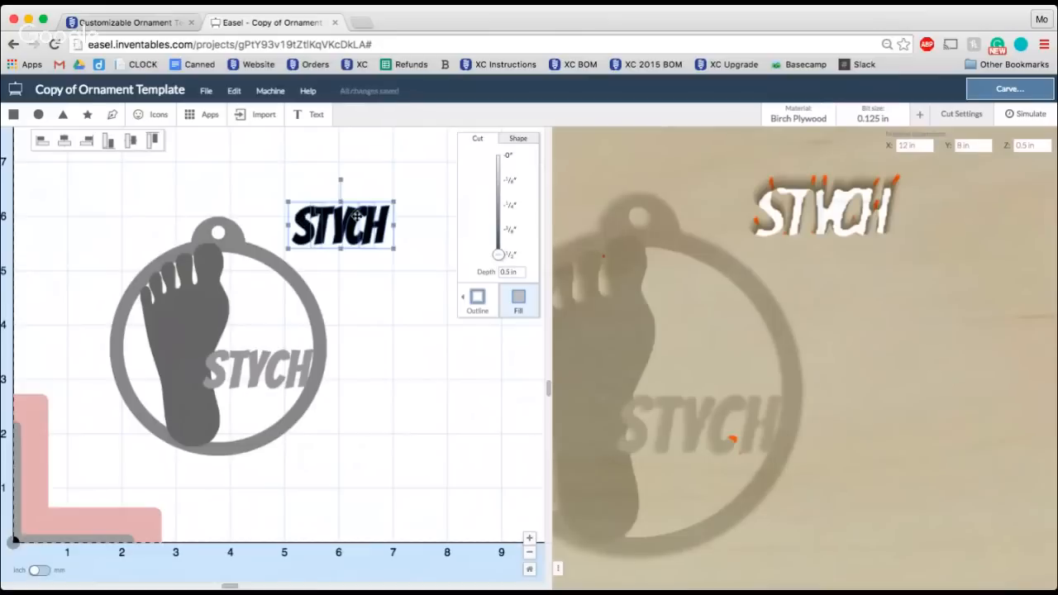
pyautogui.click(238, 92)
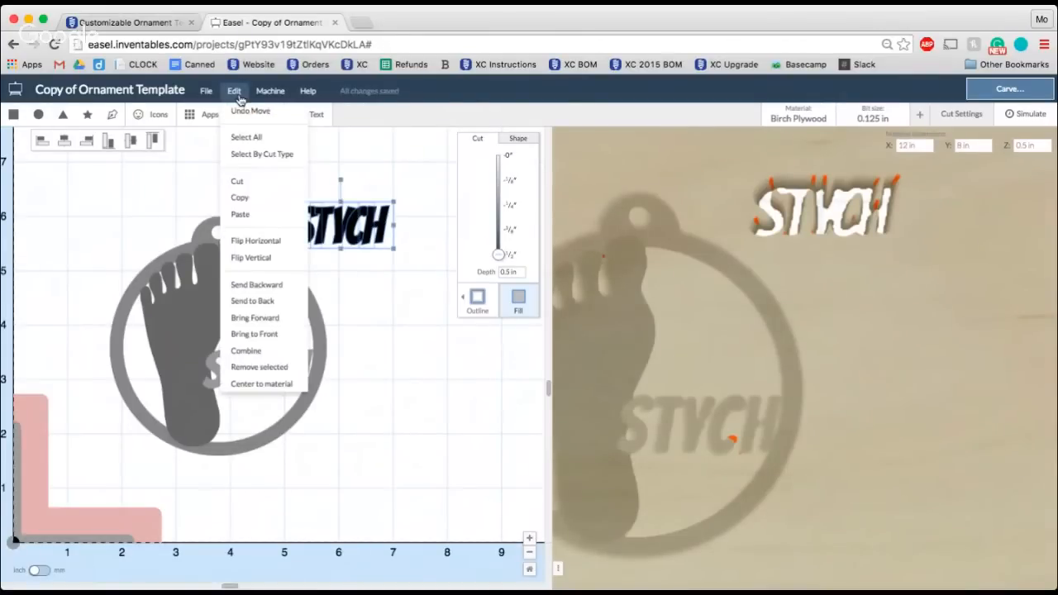
pyautogui.click(250, 351)
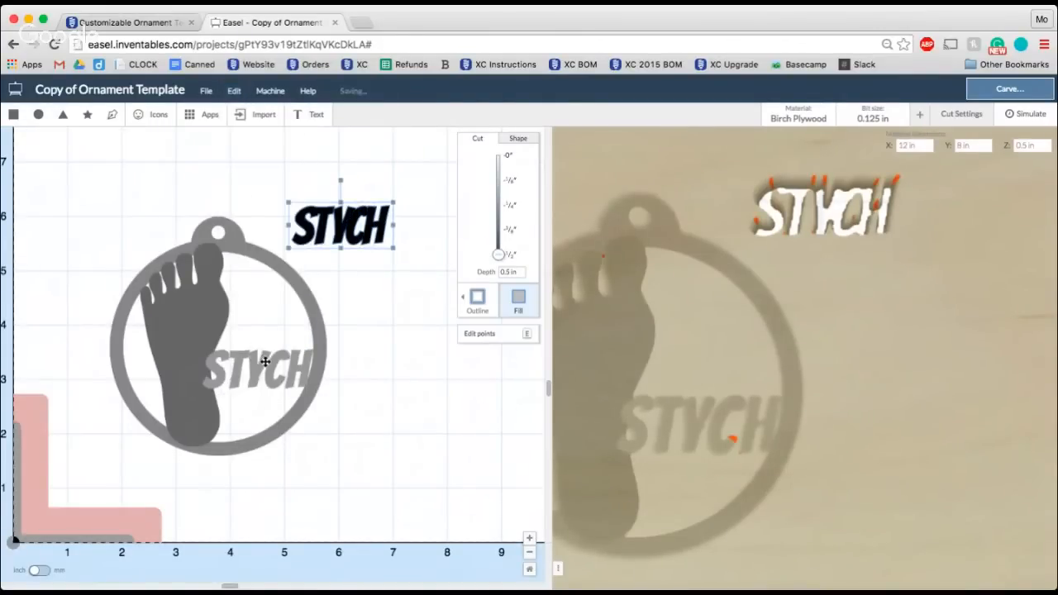
# Delete the original "STYCH" text inside the ring and select the combined "STYCH" shape
pyautogui.click(265, 361)
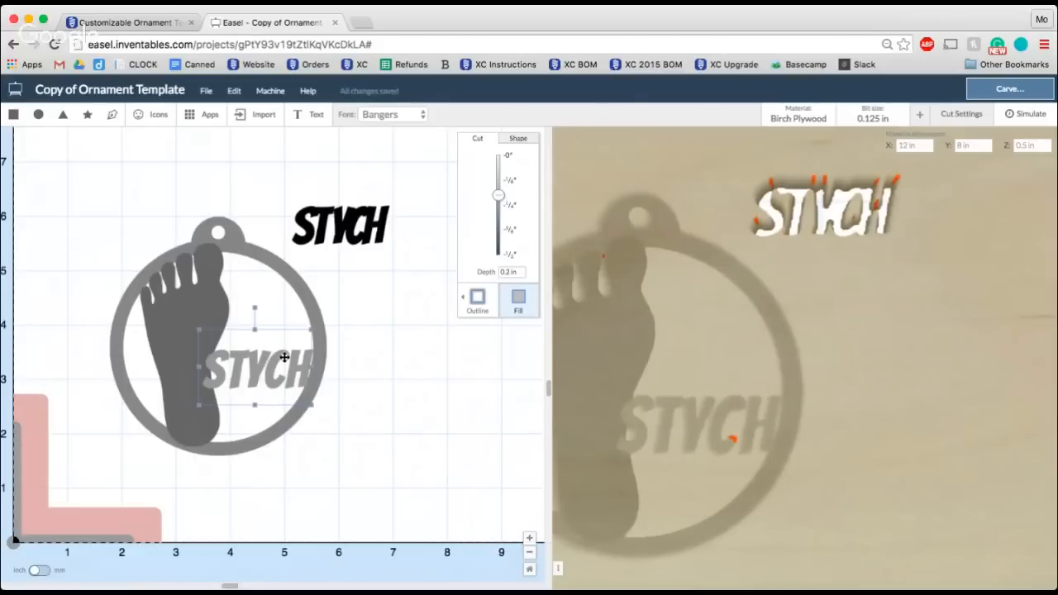
pyautogui.press('Delete')
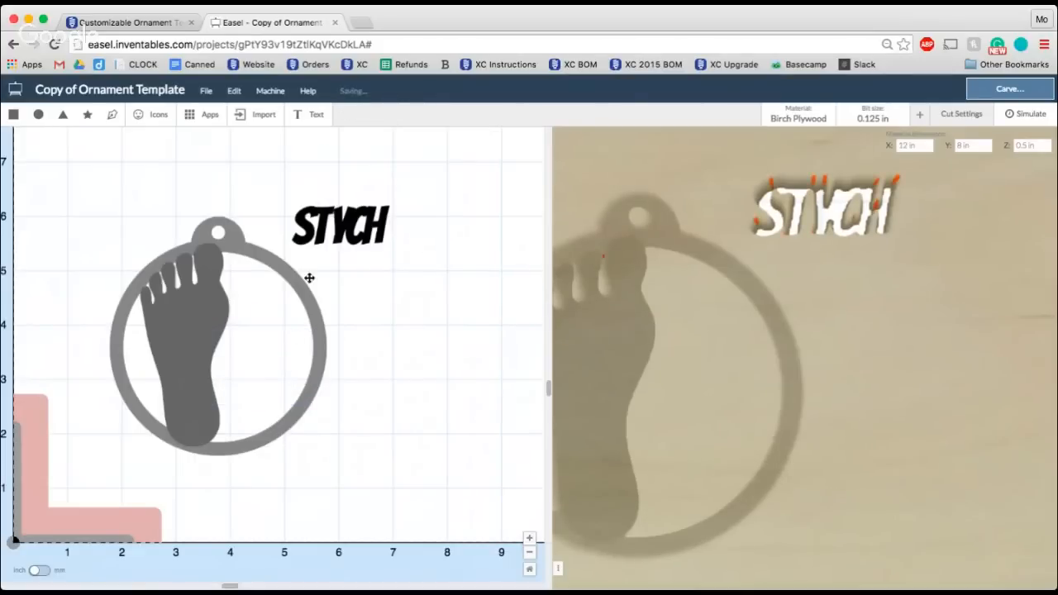
pyautogui.click(349, 234)
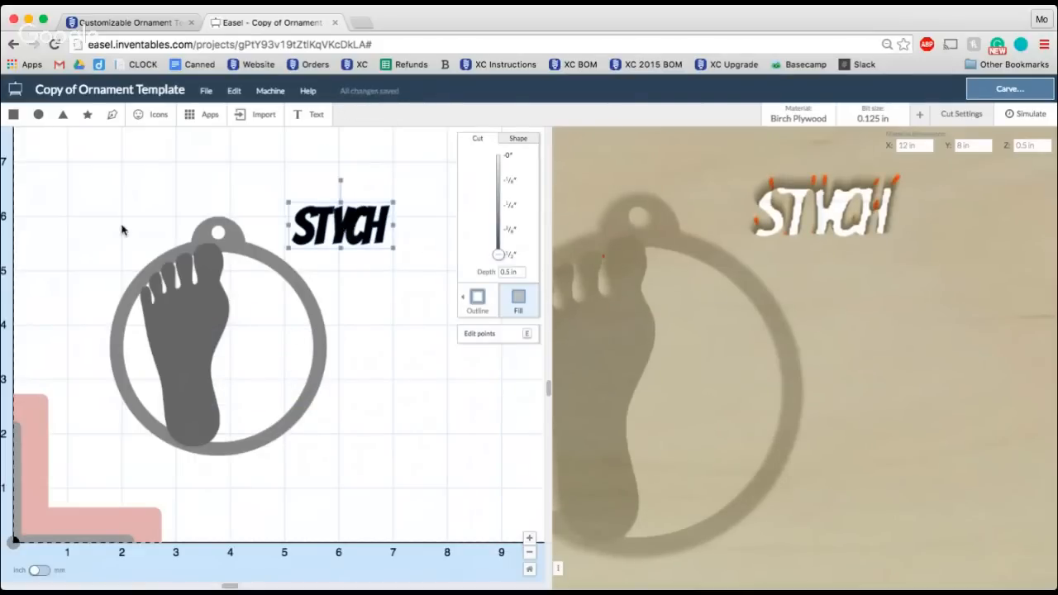
pyautogui.click(165, 228)
pyautogui.click(348, 225)
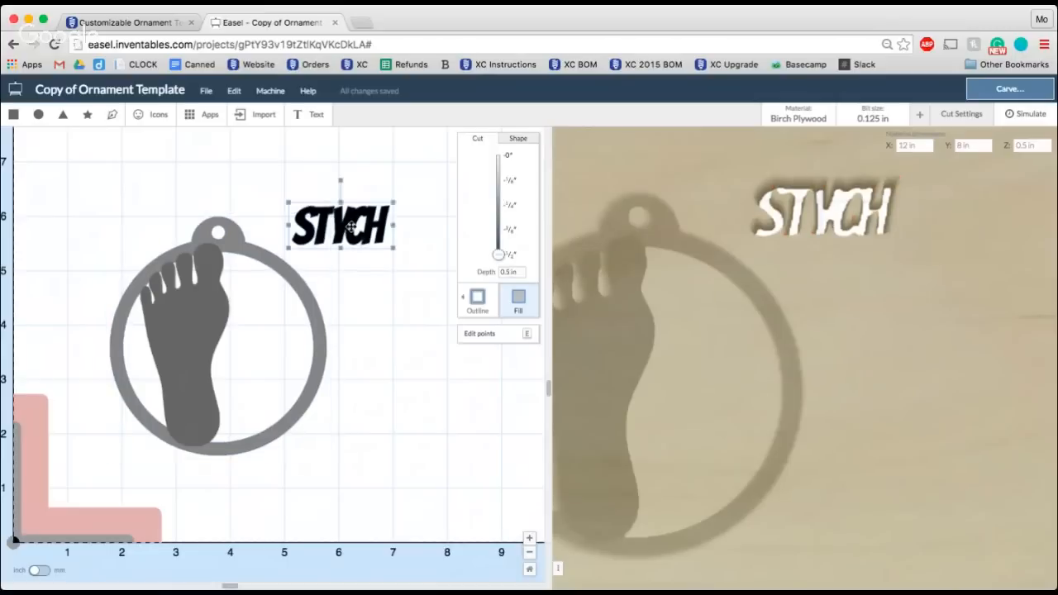
# Combine the foot and the ornament ring into a single shape
pyautogui.moveTo(138, 240); pyautogui.dragTo(179, 300)
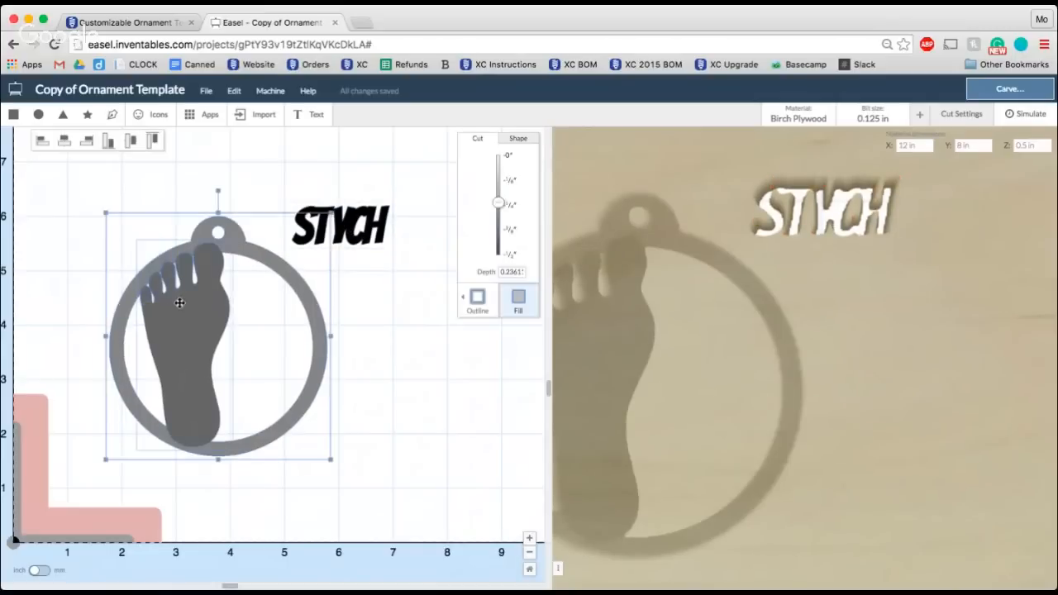
pyautogui.click(235, 93)
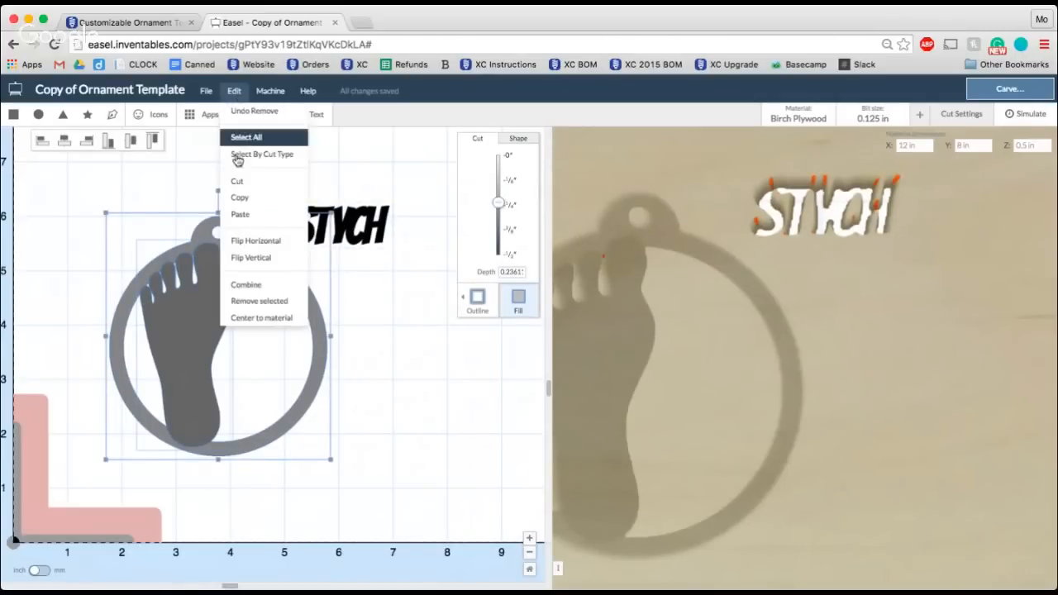
pyautogui.click(253, 286)
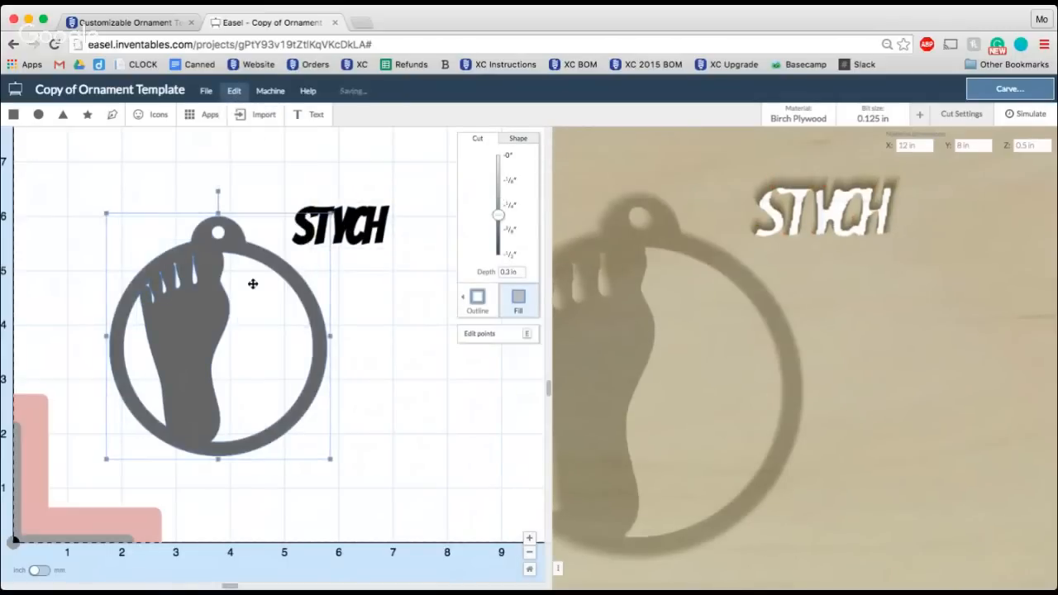
pyautogui.click(382, 319)
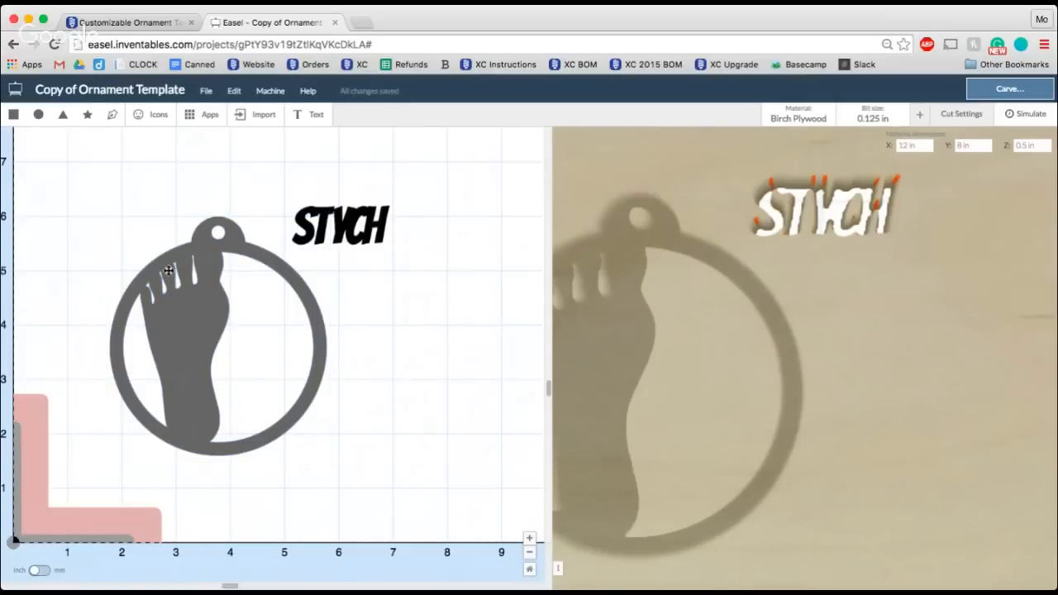
# Place the combined "STYCH" inside the ring, bring it to the front, and scale it up to overlap the foot and ring
pyautogui.click(345, 225)
pyautogui.moveTo(346, 224); pyautogui.dragTo(263, 351)
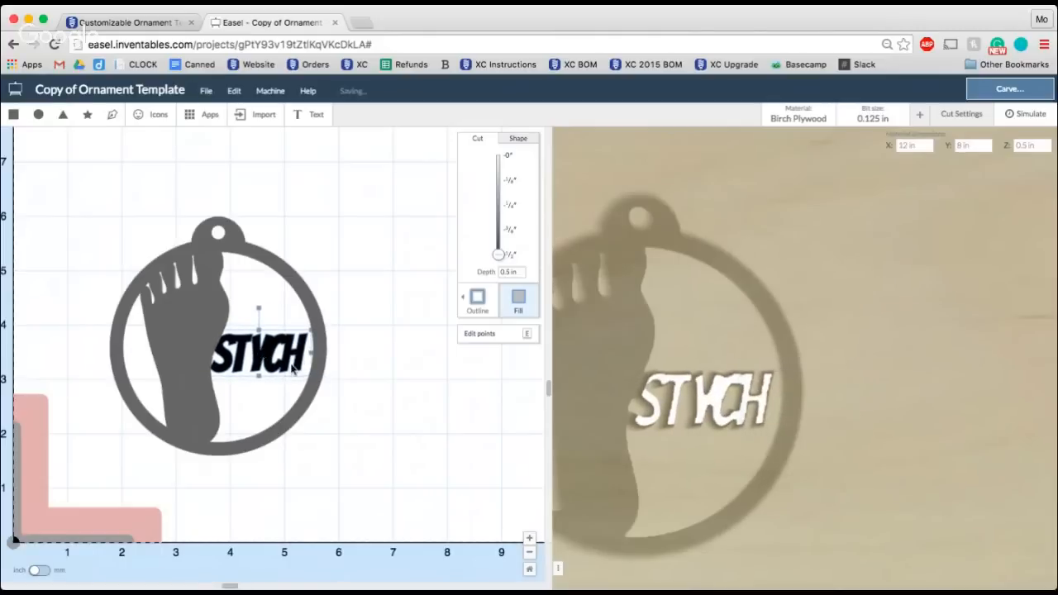
pyautogui.click(234, 91)
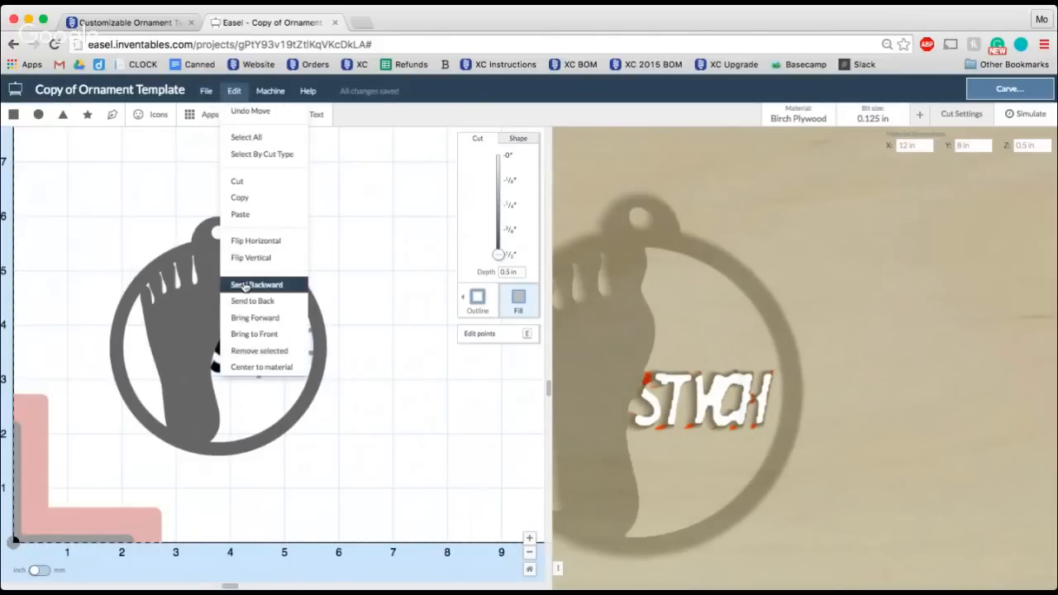
pyautogui.click(251, 333)
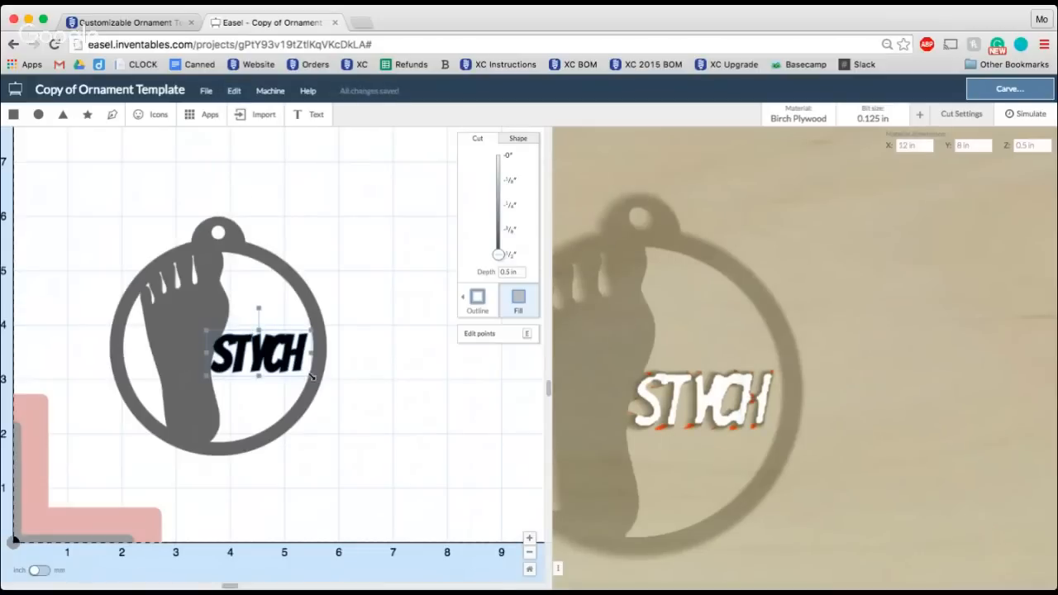
pyautogui.moveTo(312, 376); pyautogui.dragTo(288, 376)
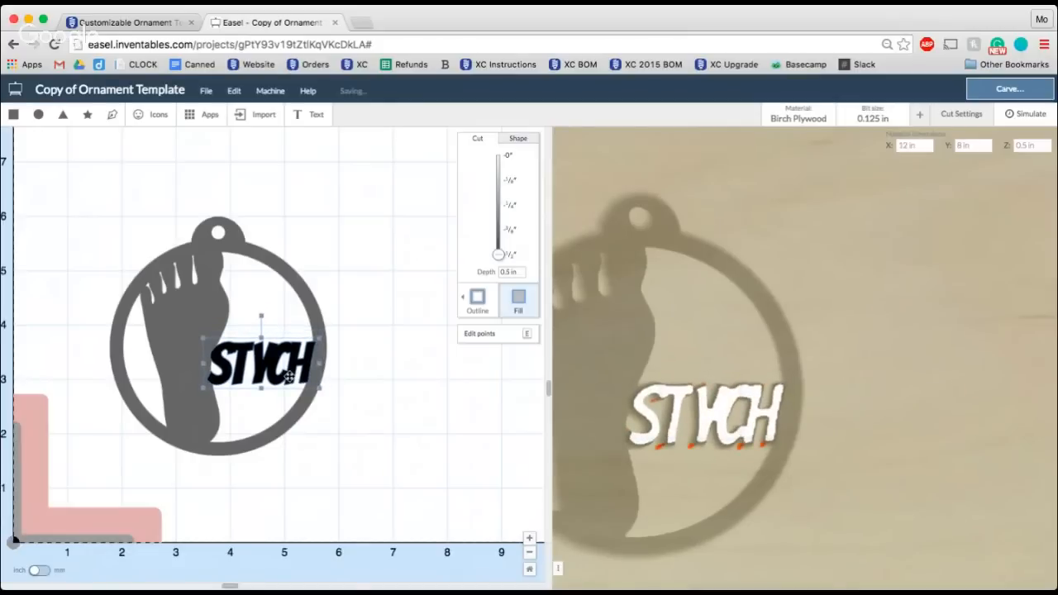
pyautogui.click(357, 320)
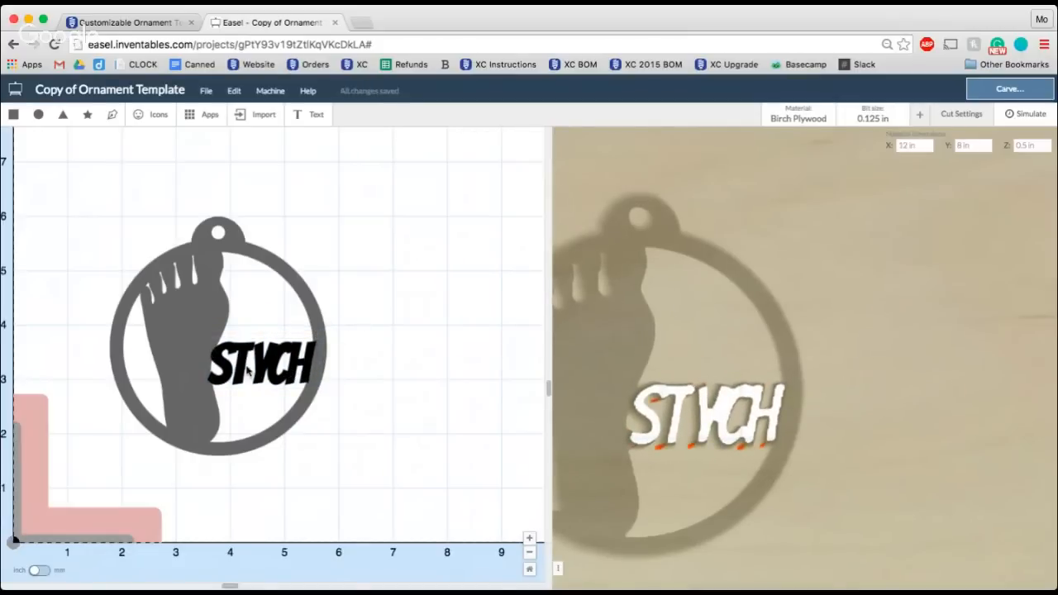
# Examine up close how the combined "STYCH" letters join each other, the foot and the ring
pyautogui.scroll(3, 246, 371)
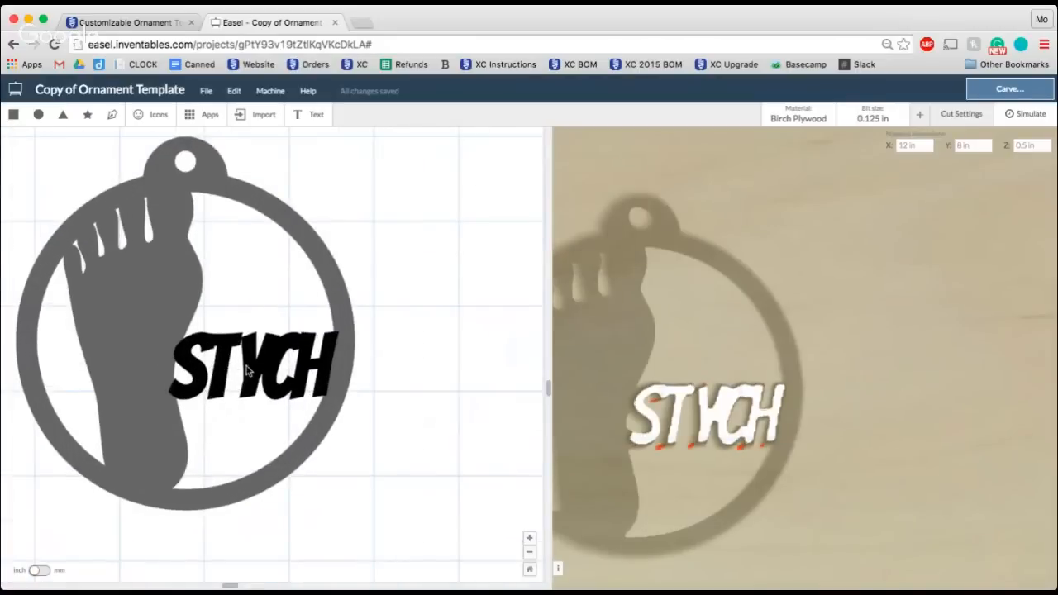
pyautogui.scroll(2, 246, 371)
pyautogui.scroll(5, 283, 377)
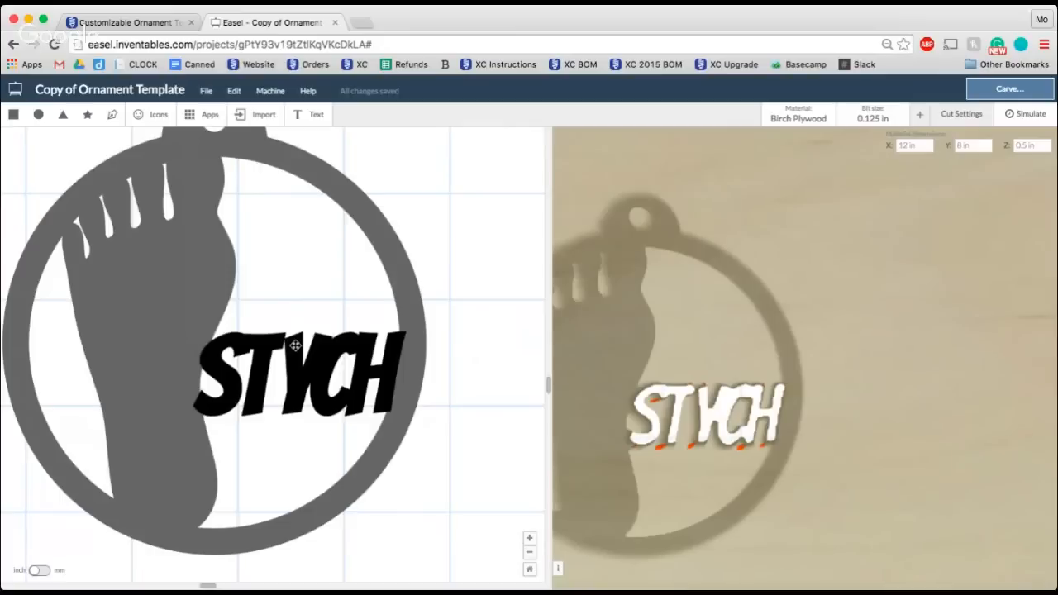
pyautogui.click(295, 345)
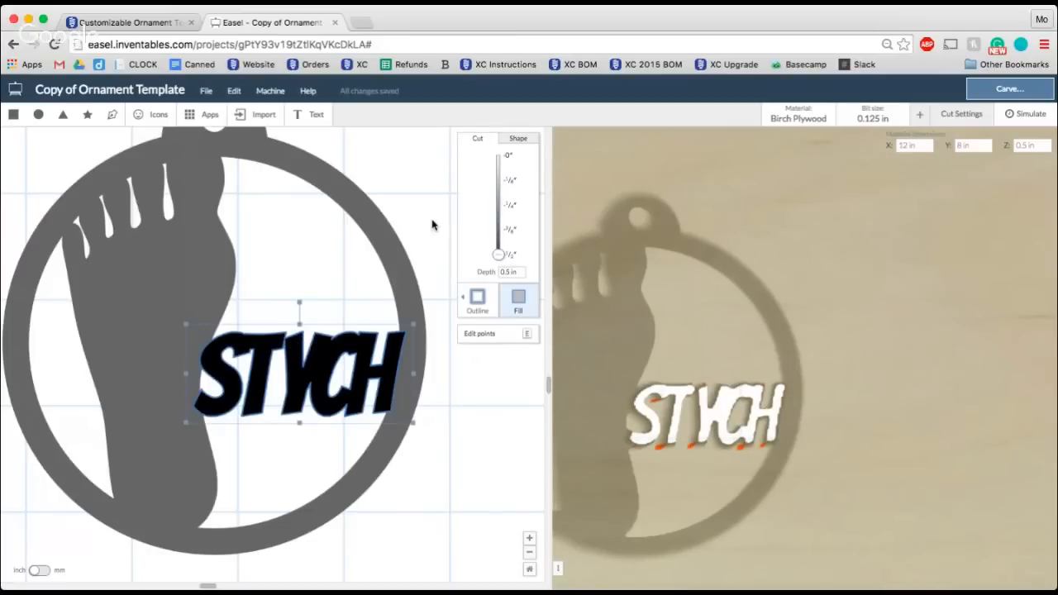
pyautogui.scroll(2, 308, 357)
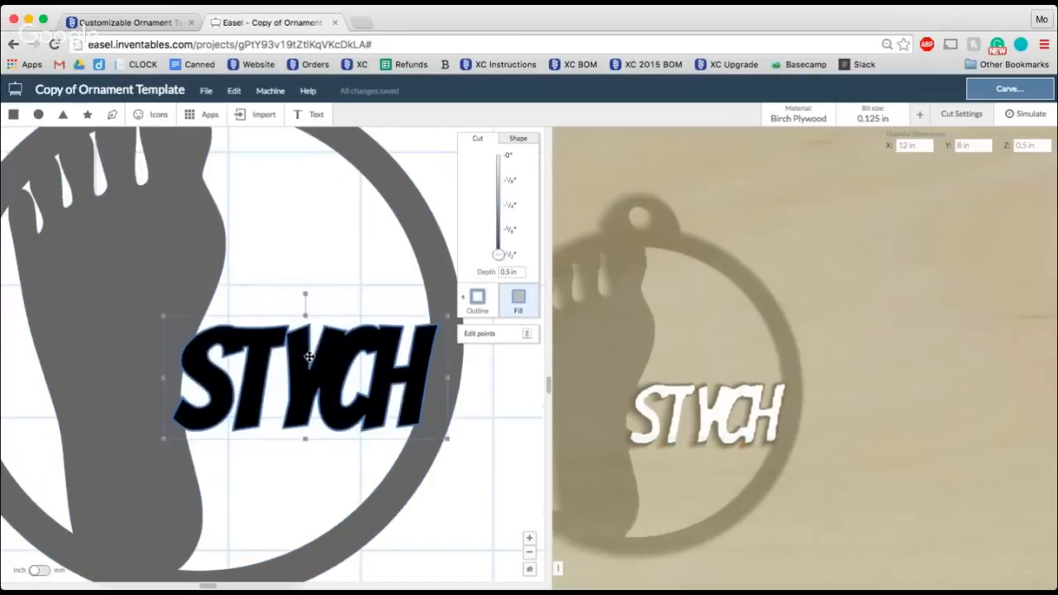
pyautogui.click(288, 387)
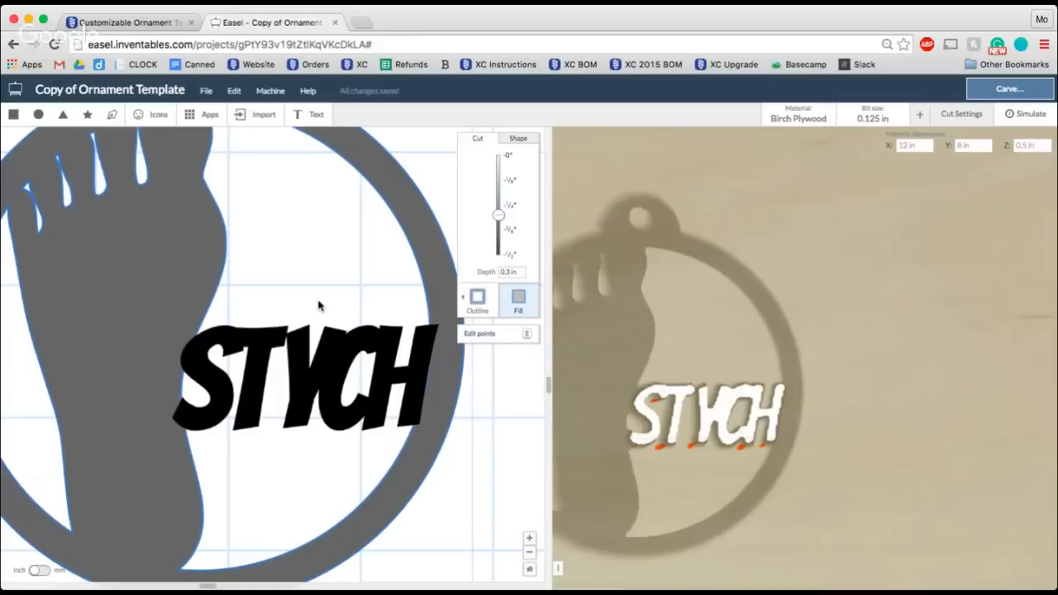
pyautogui.scroll(-2, 319, 305)
pyautogui.scroll(-2, 318, 306)
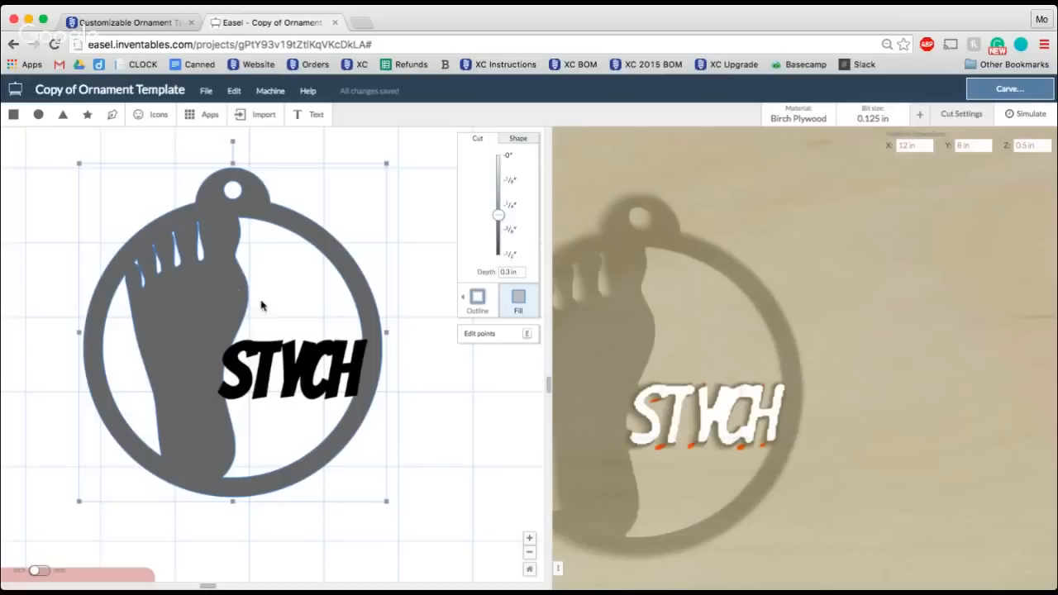
pyautogui.click(412, 359)
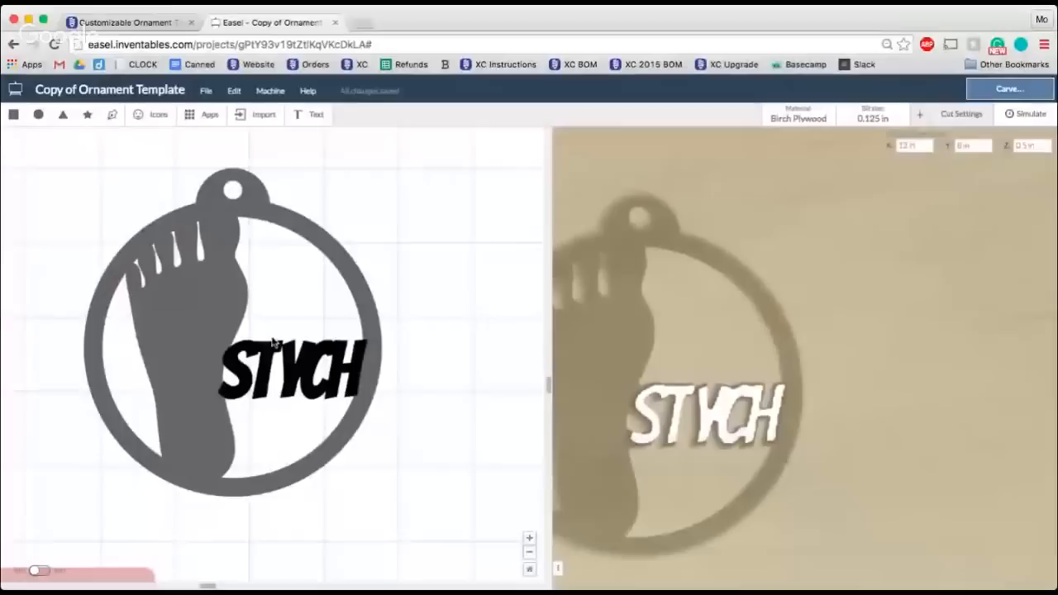
# Add the text "DR." in the Bangers font on the empty material beside the ornament ring
pyautogui.click(302, 118)
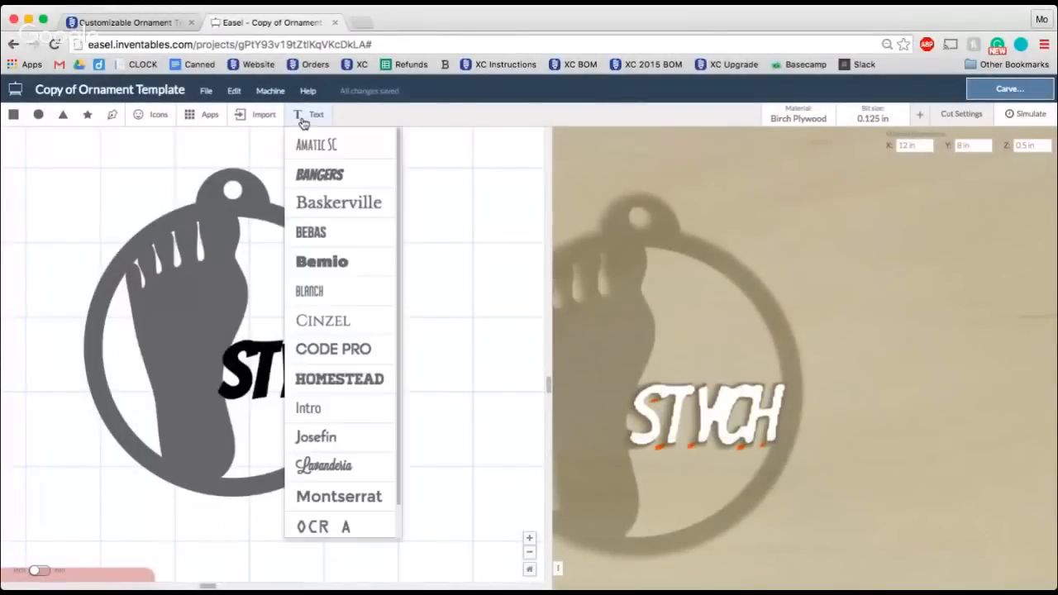
pyautogui.click(347, 174)
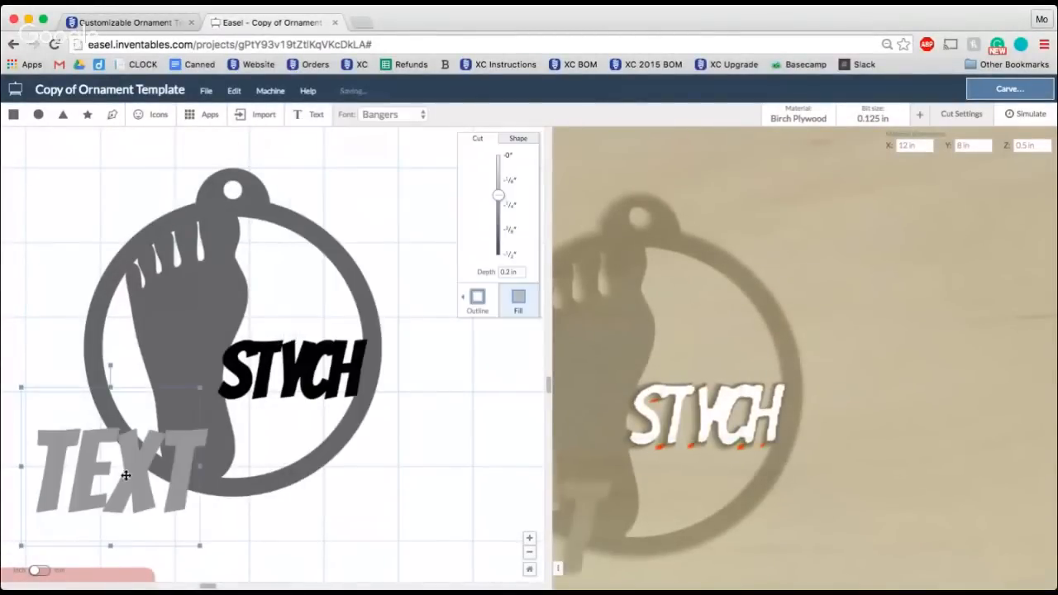
pyautogui.scroll(-5, 306, 448)
pyautogui.moveTo(198, 427); pyautogui.dragTo(403, 334)
pyautogui.doubleClick(404, 335)
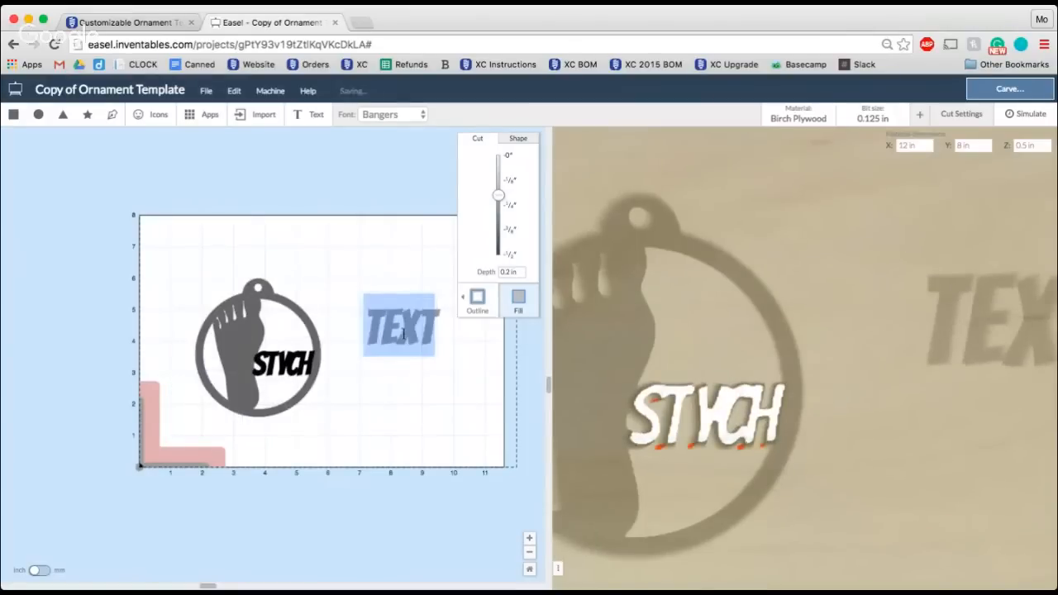
pyautogui.write('DR.')
pyautogui.click(434, 347)
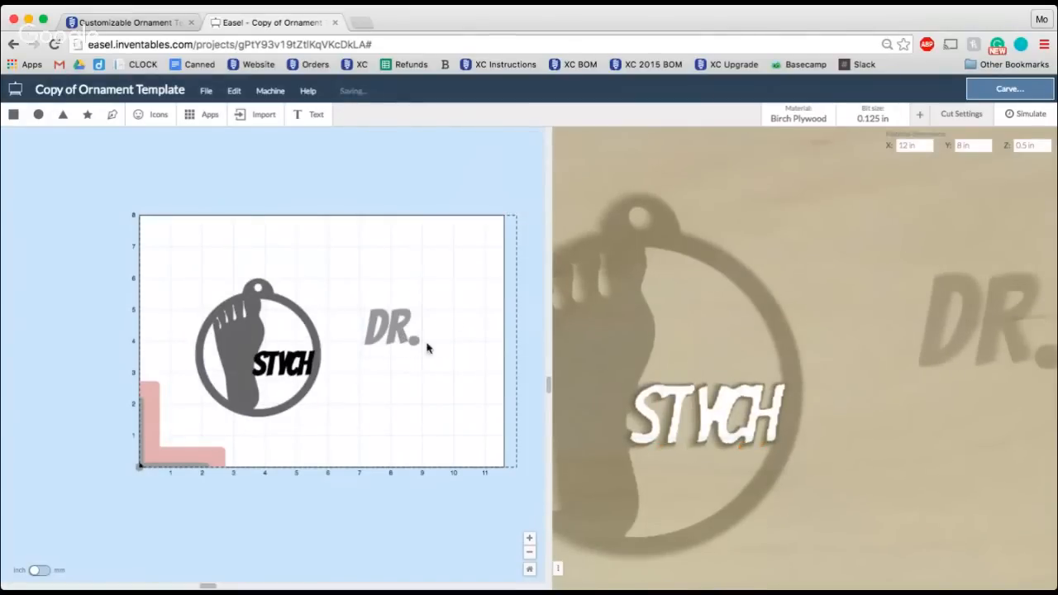
# Explode the "DR." text into separate characters with the Xploder app, slightly widening the gap, and import them
pyautogui.click(403, 338)
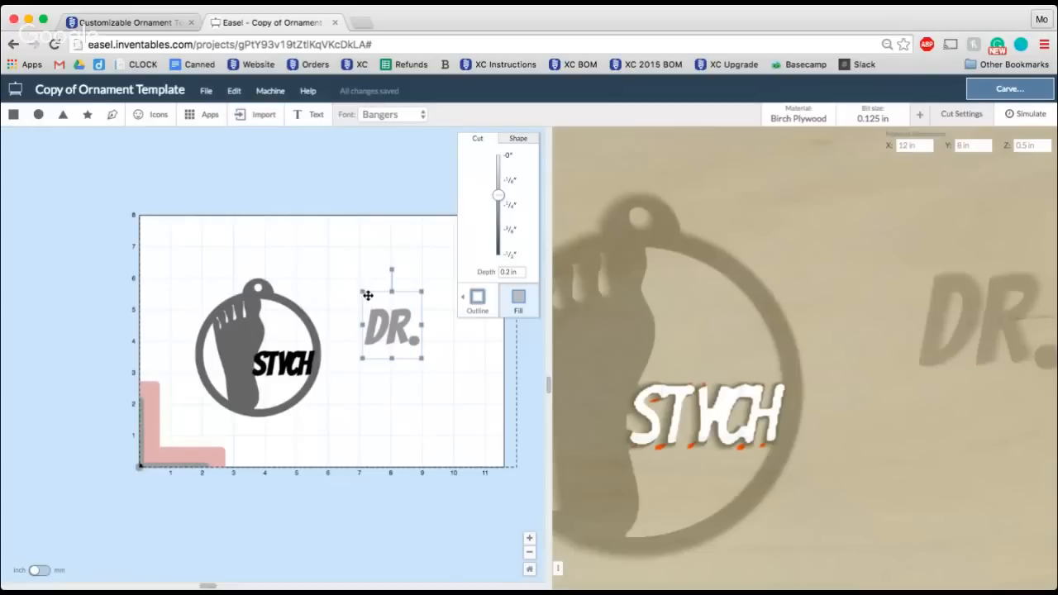
pyautogui.scroll(3, 368, 295)
pyautogui.hscroll(3, 349, 281)
pyautogui.scroll(2, 350, 281)
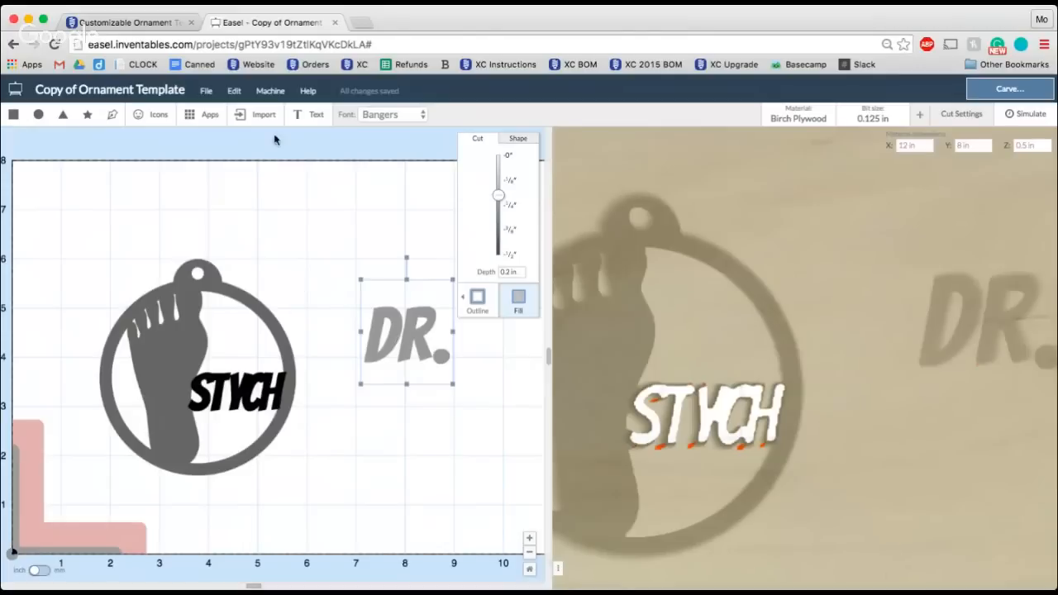
pyautogui.click(192, 117)
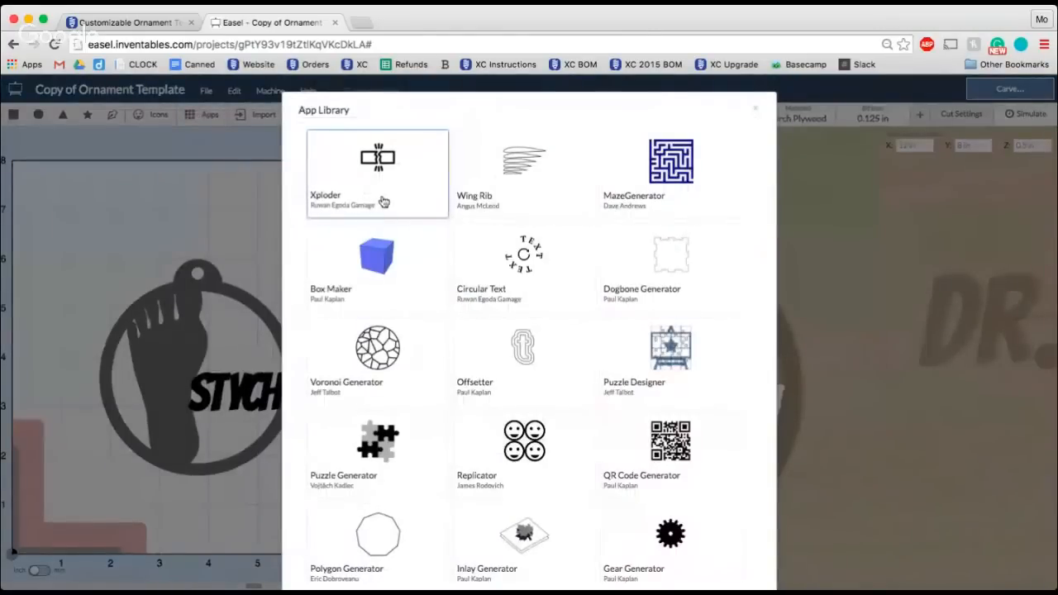
pyautogui.click(383, 201)
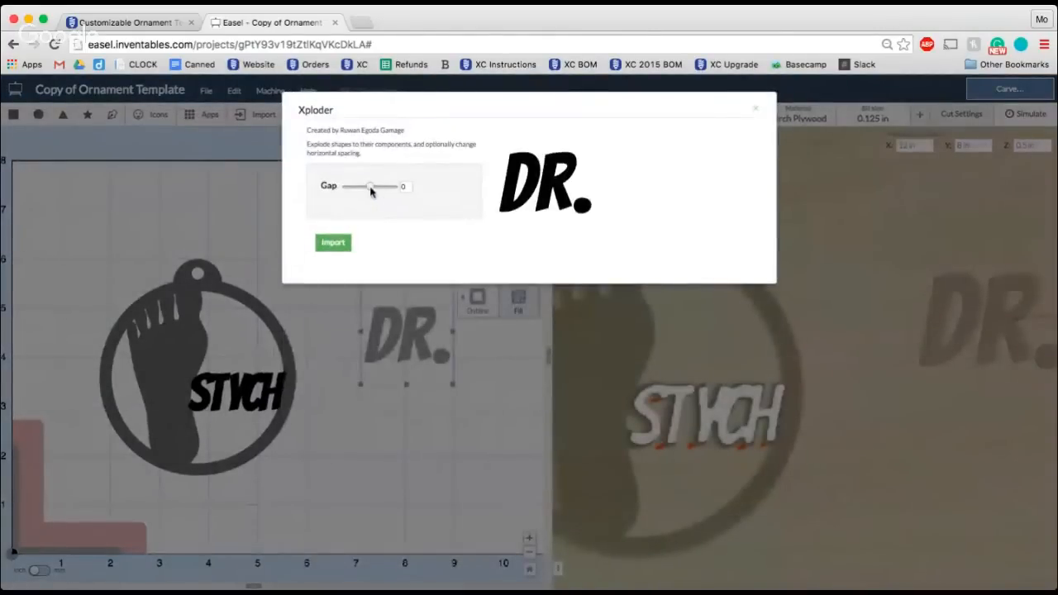
pyautogui.moveTo(369, 191); pyautogui.dragTo(370, 190)
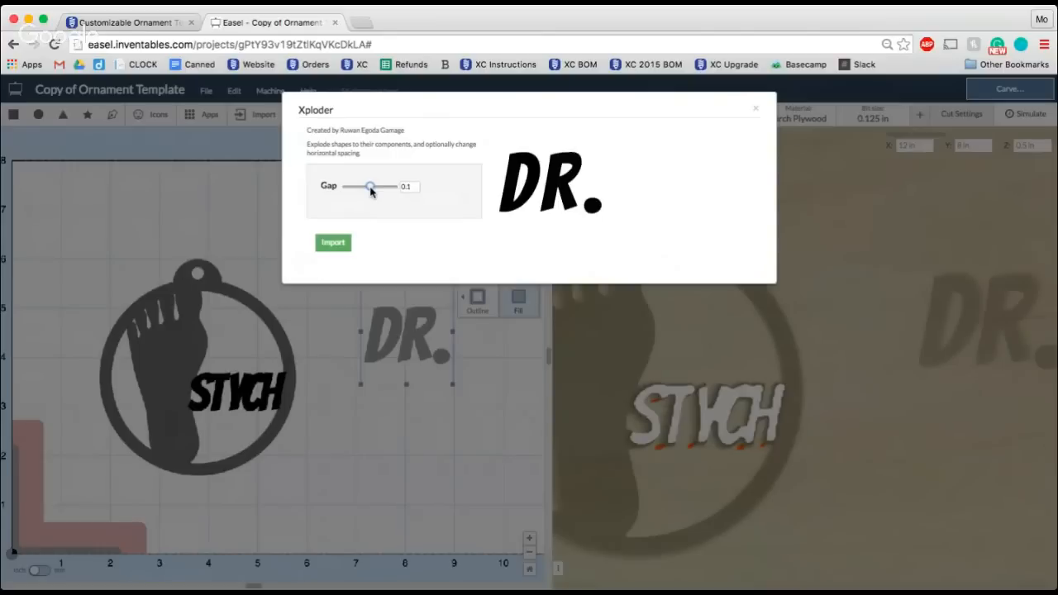
pyautogui.press('Left')
pyautogui.press('Left')
pyautogui.click(338, 243)
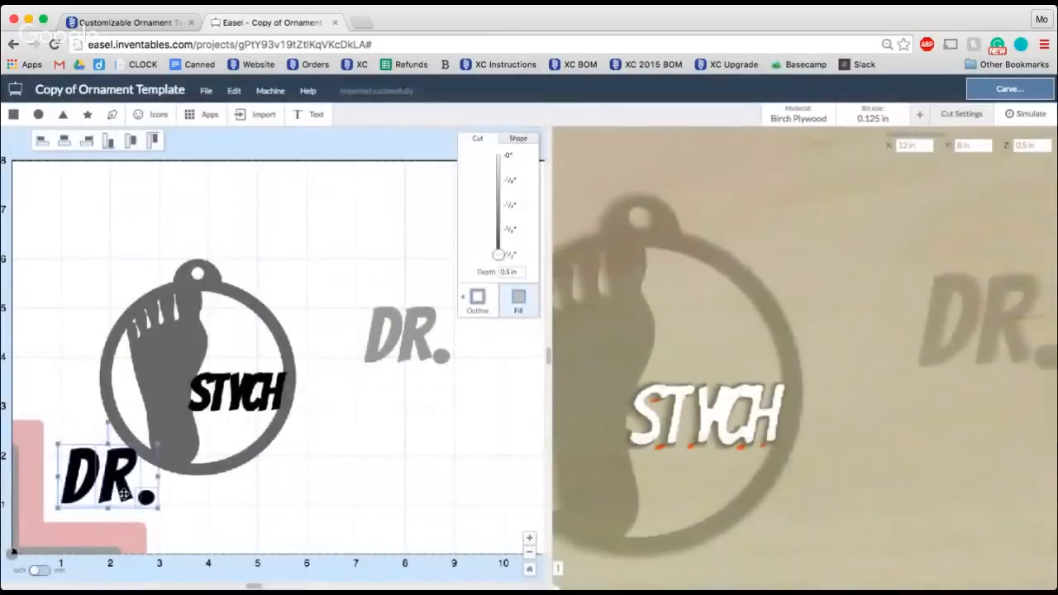
# Fit the exploded "DR." characters onto the foot below the toes, about 1.2 in wide, and set their cut depth to 0
pyautogui.moveTo(121, 487); pyautogui.dragTo(189, 362)
pyautogui.moveTo(224, 323); pyautogui.dragTo(171, 357)
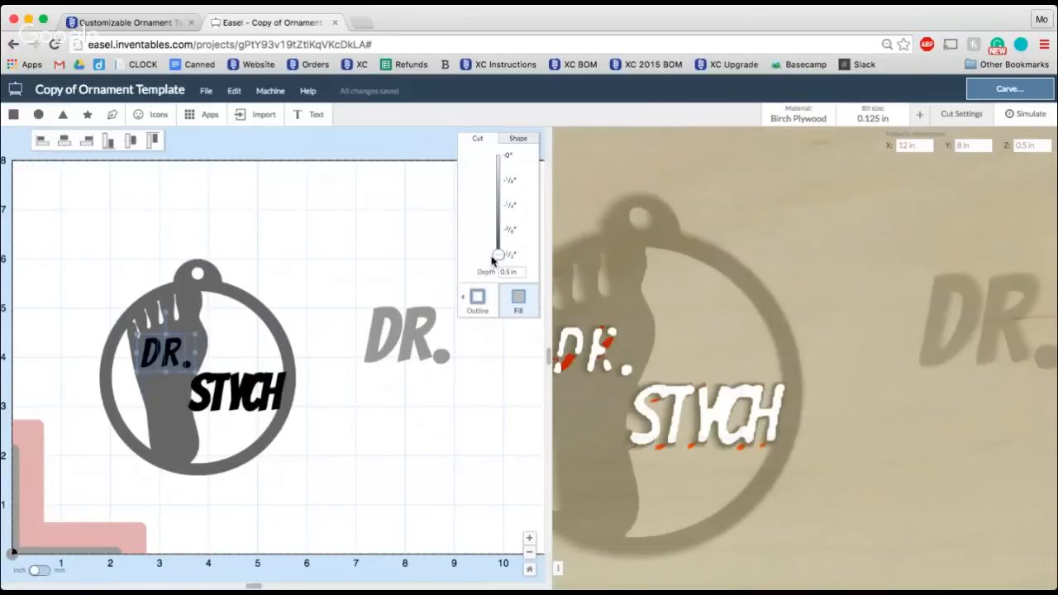
pyautogui.moveTo(498, 254); pyautogui.dragTo(504, 157)
pyautogui.click(313, 273)
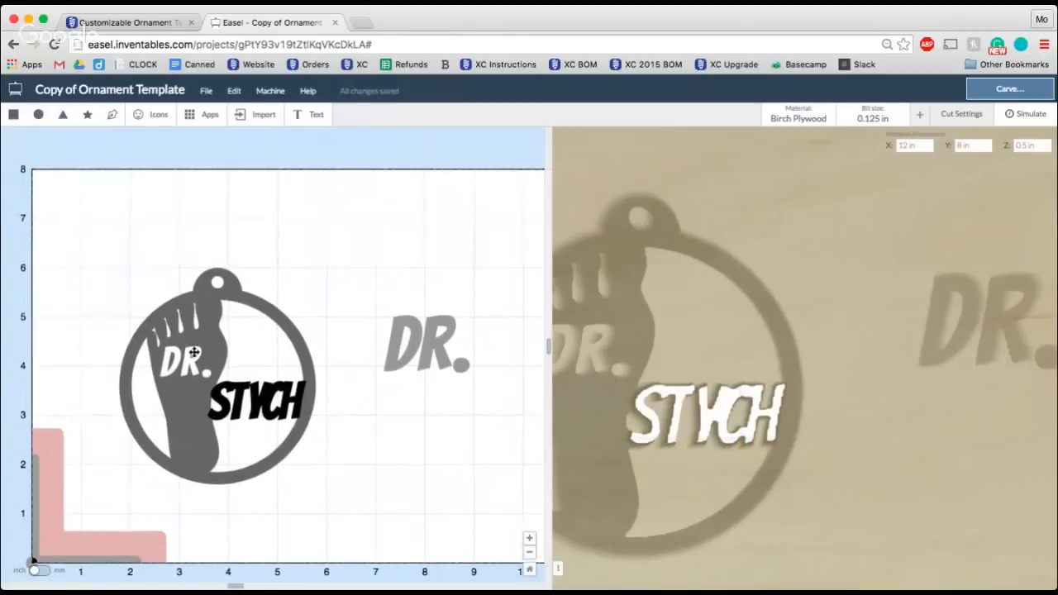
# Select the D, the R and the period on the foot together and nudge them slightly to the right
pyautogui.click(179, 364)
pyautogui.keyDown('shift'); pyautogui.click(190, 367); pyautogui.keyUp('shift')
pyautogui.keyDown('shift'); pyautogui.click(207, 373); pyautogui.keyUp('shift')
pyautogui.press('Right')
pyautogui.press('Right')
pyautogui.press('Right')
pyautogui.press('Right')
pyautogui.press('Right')
pyautogui.press('Right')
pyautogui.press('Right')
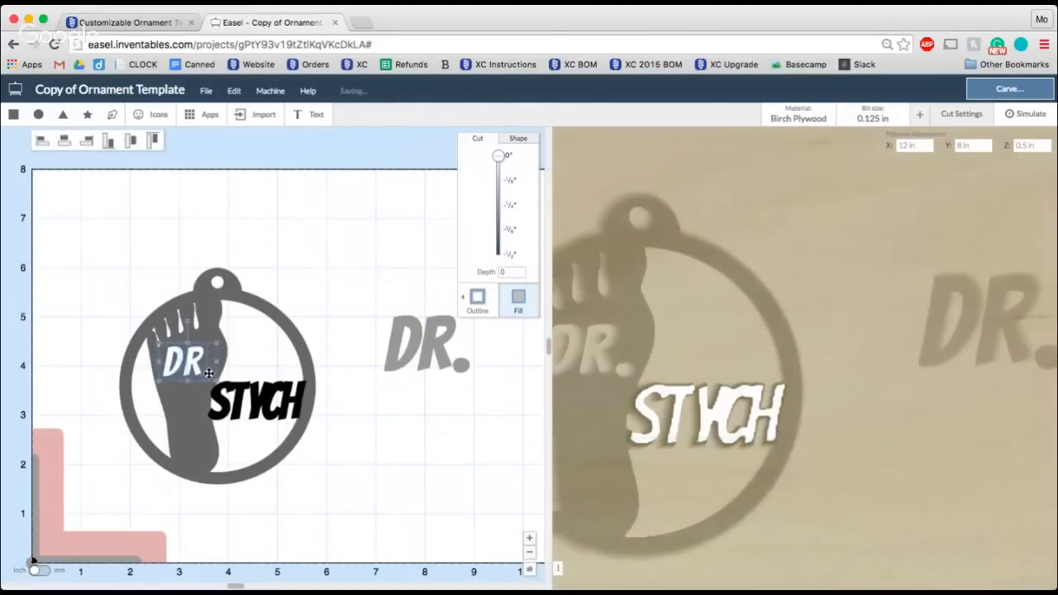
pyautogui.click(305, 221)
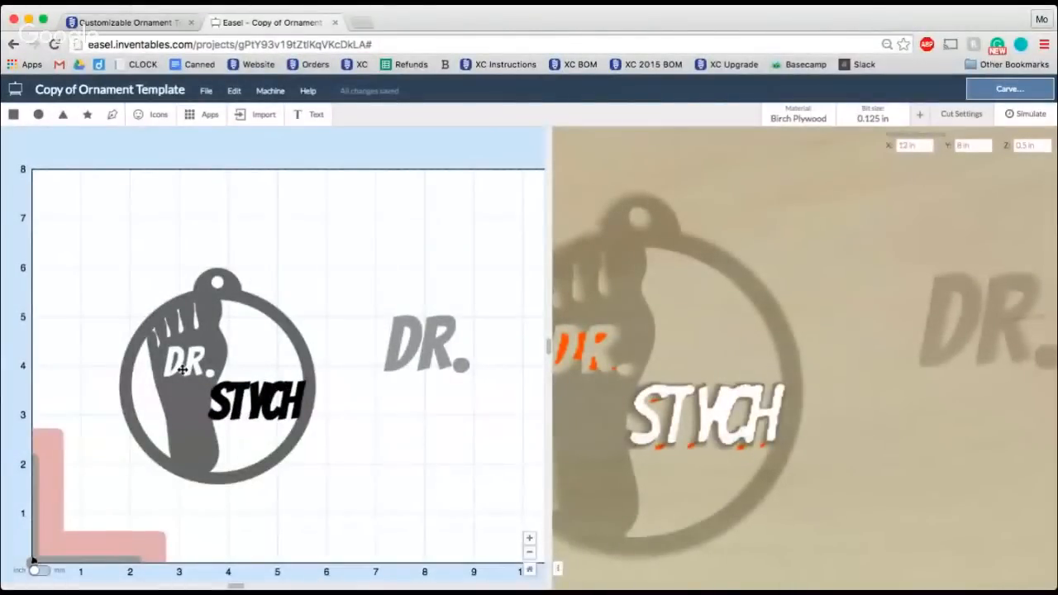
# Examine up close how the "DR." lettering sits on the foot beside "STYCH"
pyautogui.scroll(5, 182, 369)
pyautogui.hscroll(-2, 182, 370)
pyautogui.scroll(3, 182, 369)
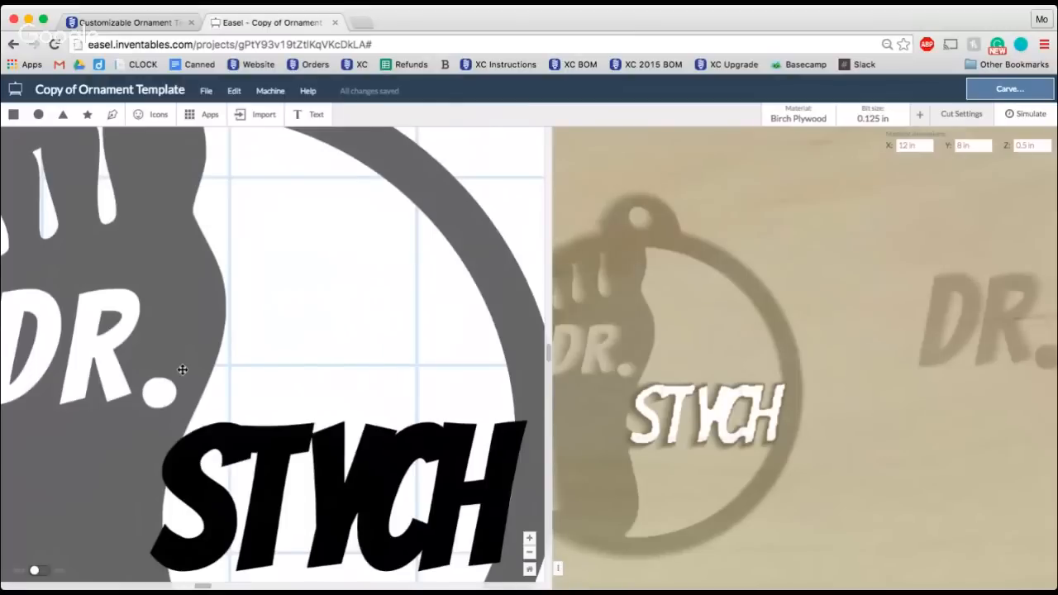
pyautogui.hscroll(-4, 181, 370)
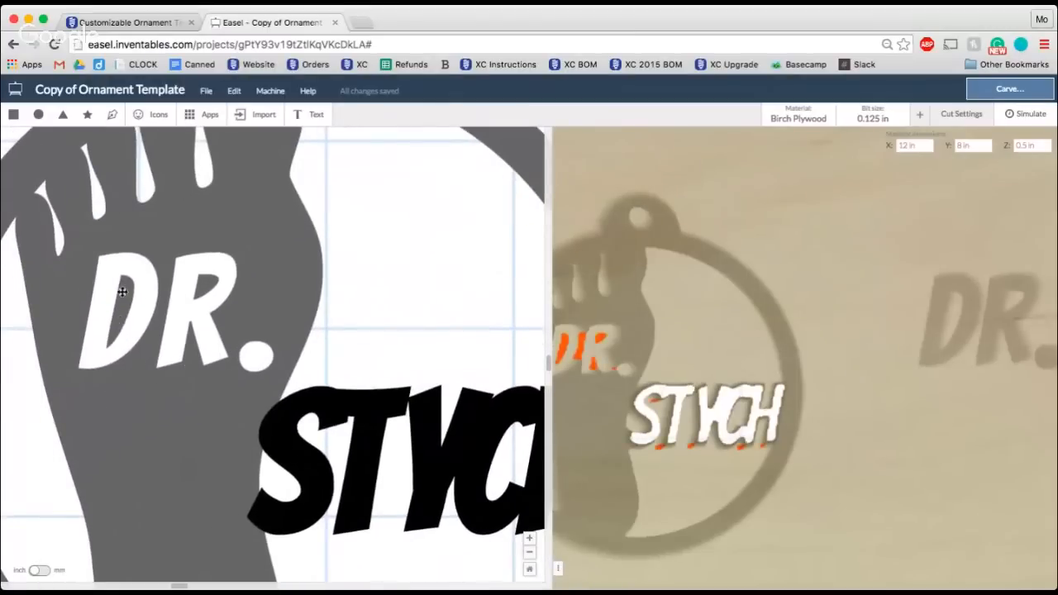
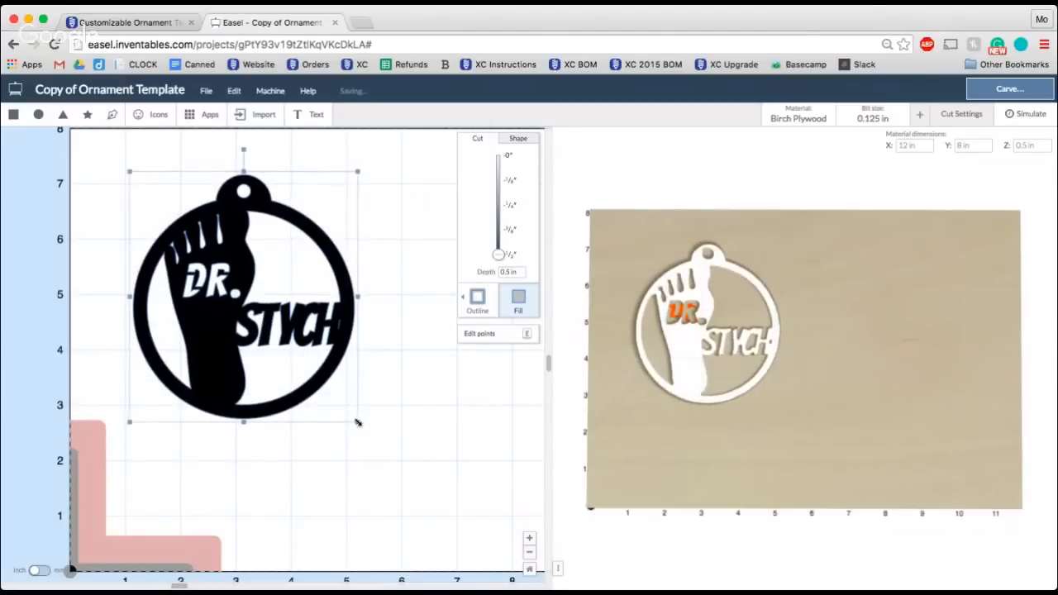
# Scale the combined ornament up to about 5.7 in wide and shift it slightly up on the material
pyautogui.moveTo(357, 422); pyautogui.dragTo(468, 498)
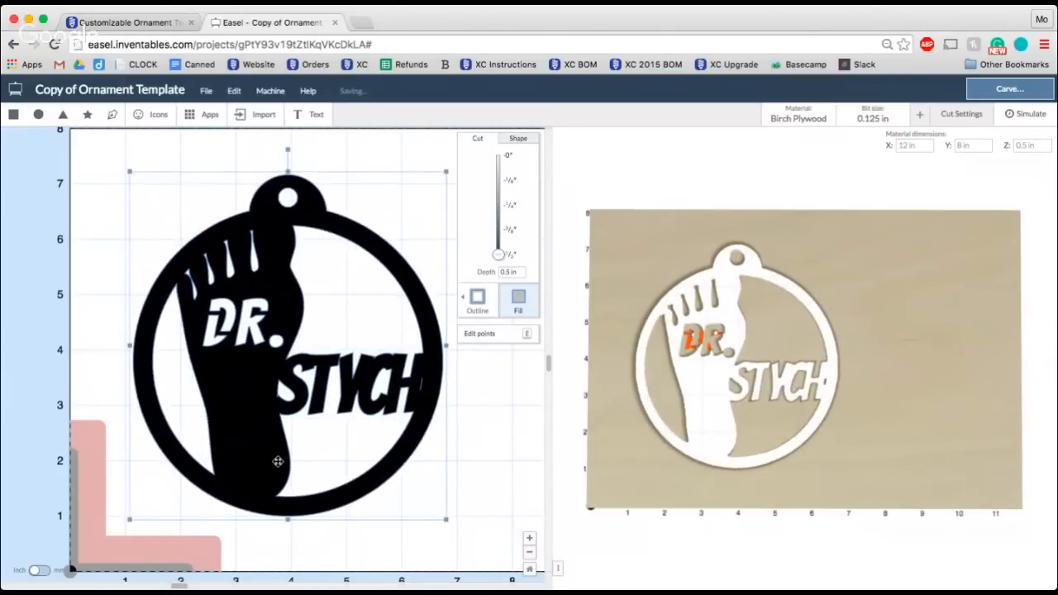
pyautogui.moveTo(278, 461); pyautogui.dragTo(276, 457)
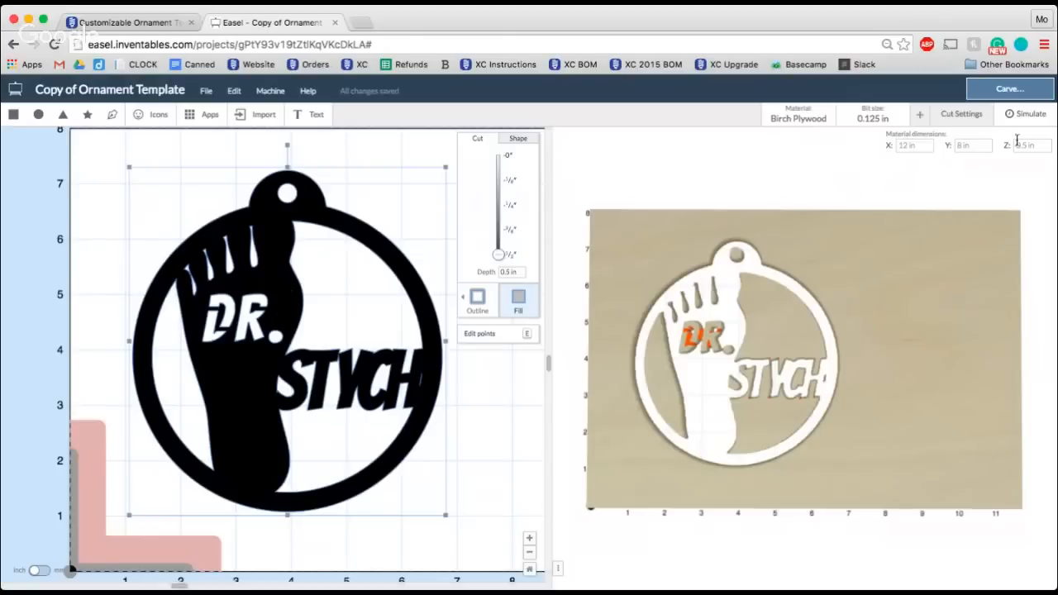
# Simulate the carve and examine the ornament's toolpaths and estimated carving time in the 3D preview
pyautogui.click(1030, 117)
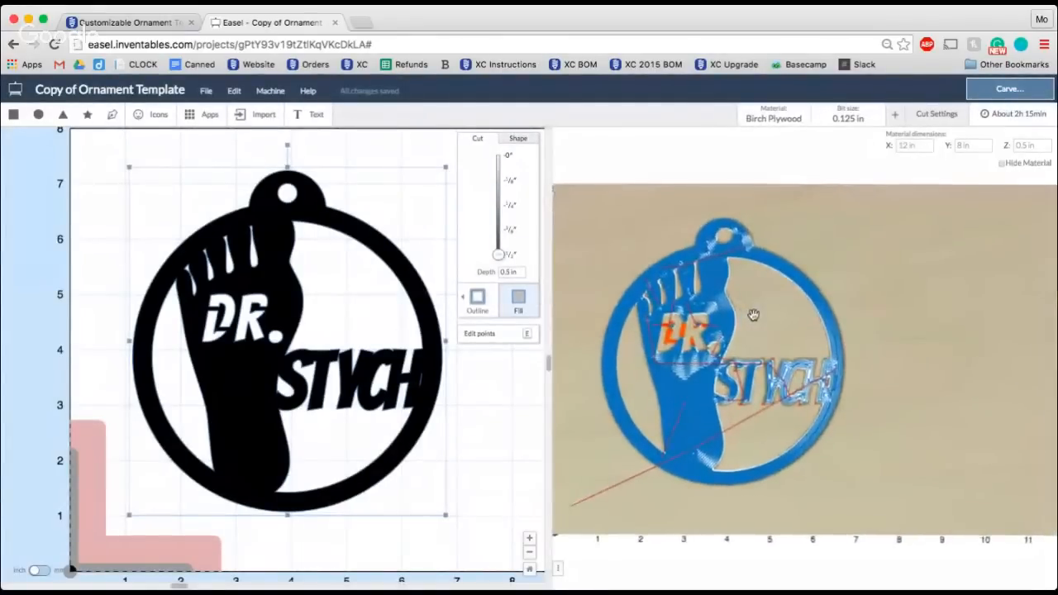
pyautogui.moveTo(750, 310); pyautogui.dragTo(669, 279)
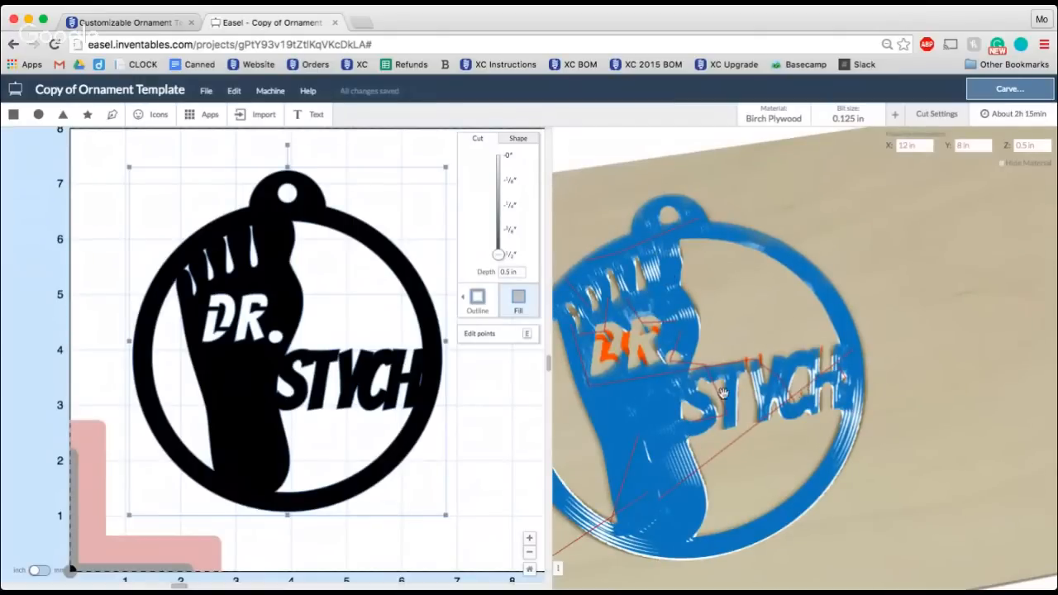
pyautogui.moveTo(720, 395); pyautogui.dragTo(748, 376)
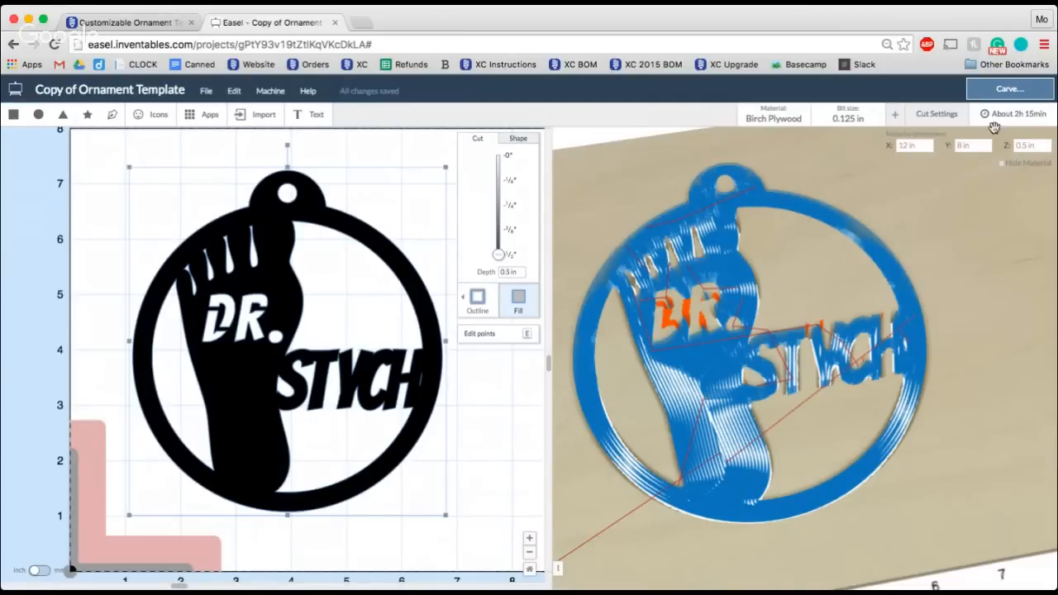
pyautogui.click(1005, 121)
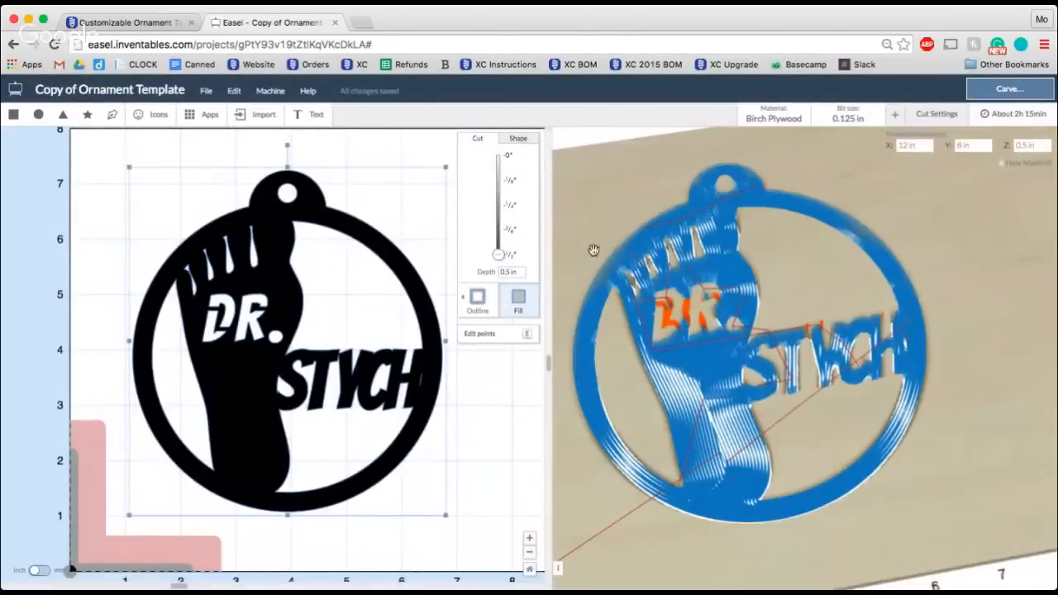
pyautogui.click(515, 371)
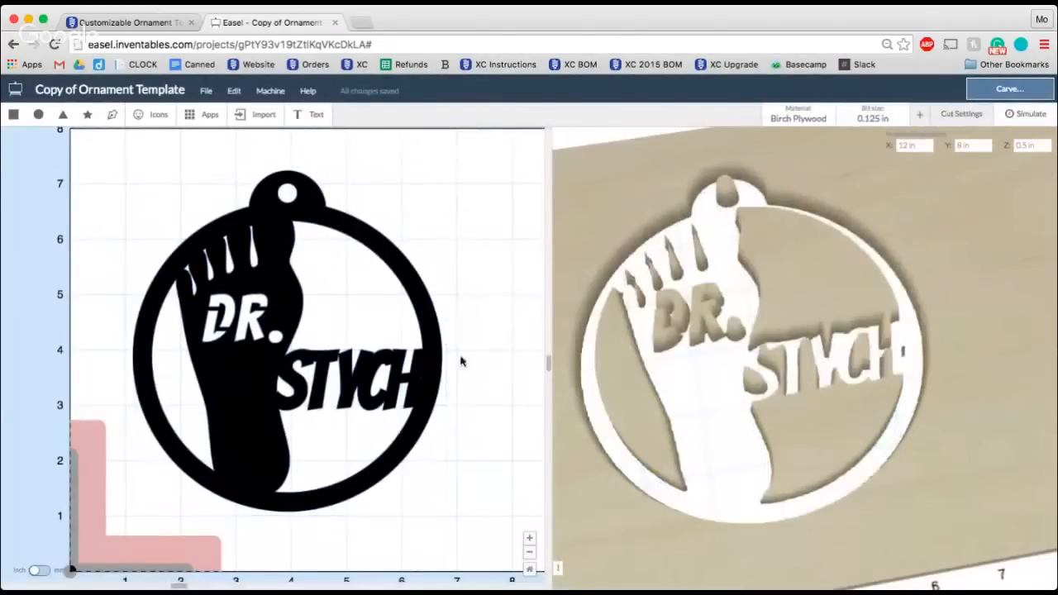
pyautogui.moveTo(788, 334); pyautogui.dragTo(746, 411)
pyautogui.scroll(-5, 738, 445)
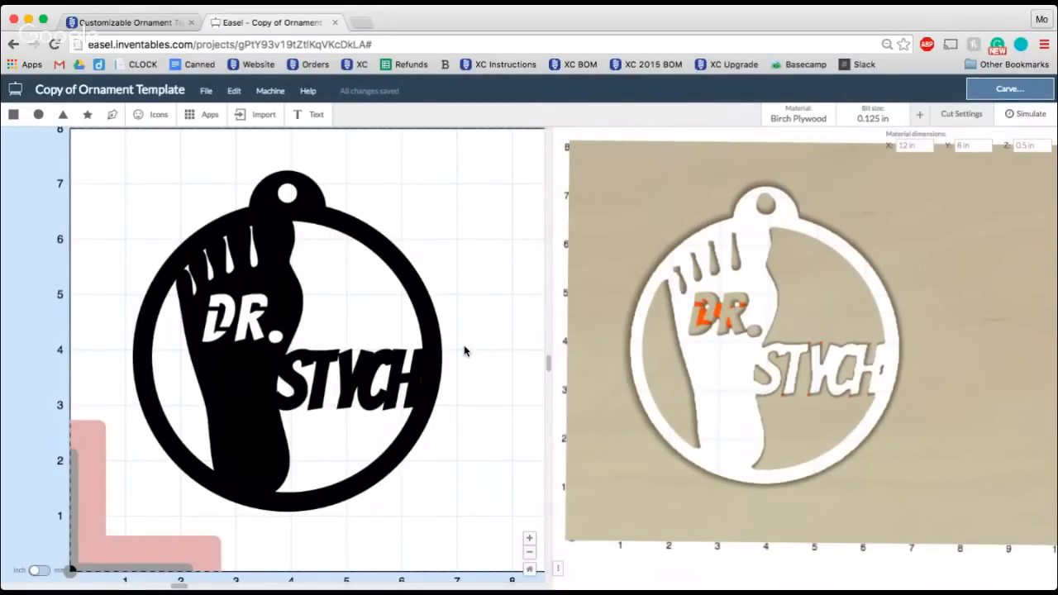
# Change the combined ornament's cut type from fill to an outline on the path
pyautogui.scroll(-2, 464, 351)
pyautogui.click(403, 264)
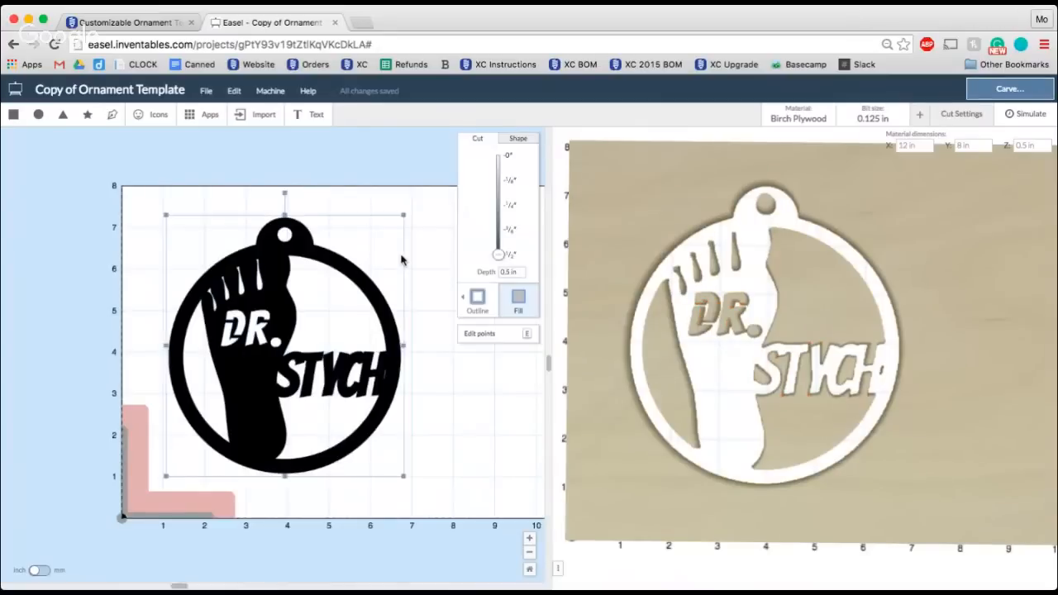
pyautogui.hscroll(3, 402, 260)
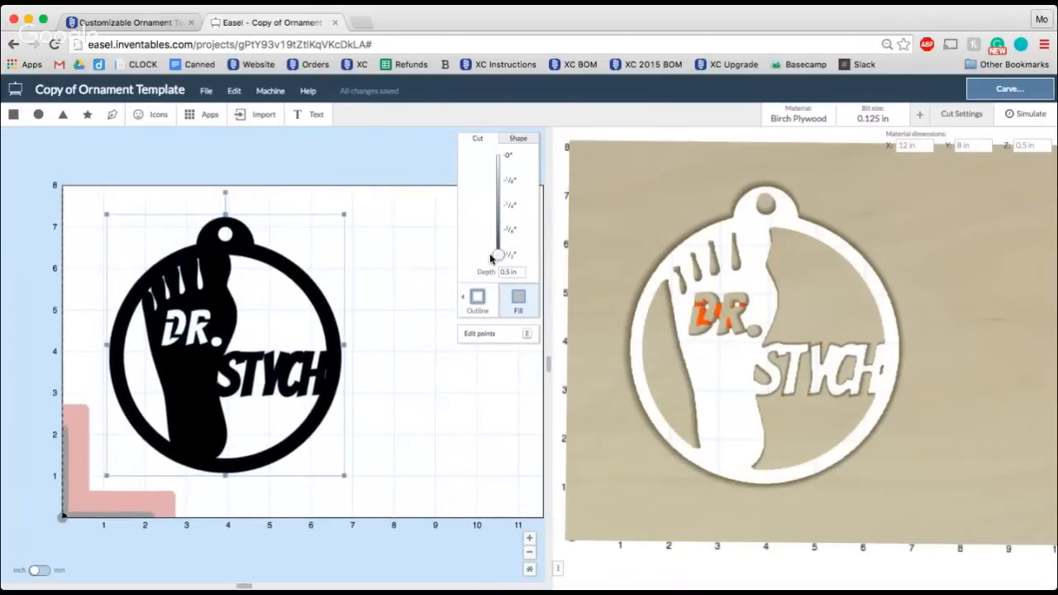
pyautogui.click(477, 298)
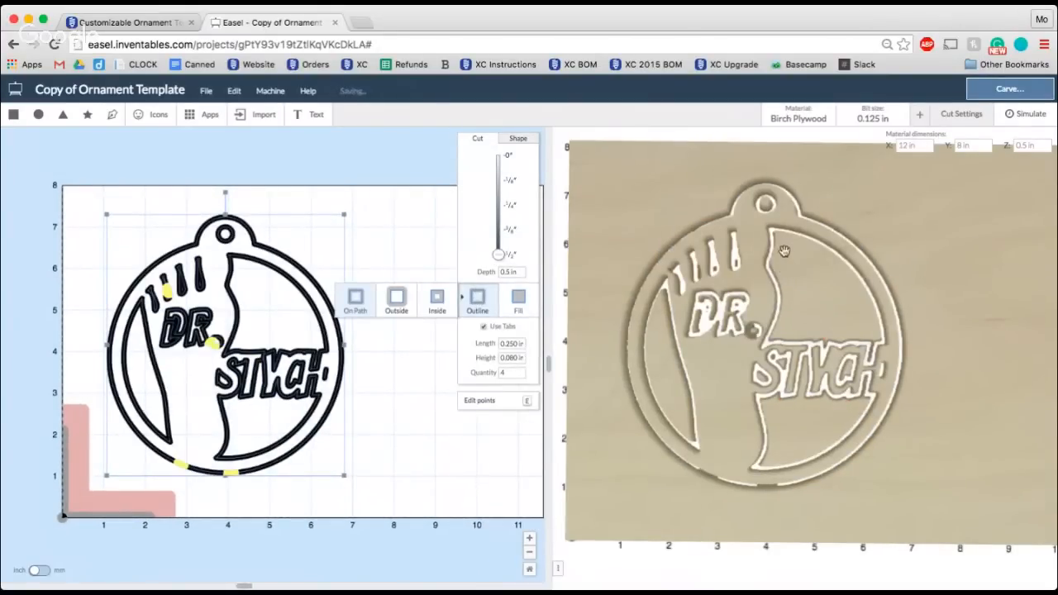
pyautogui.click(409, 382)
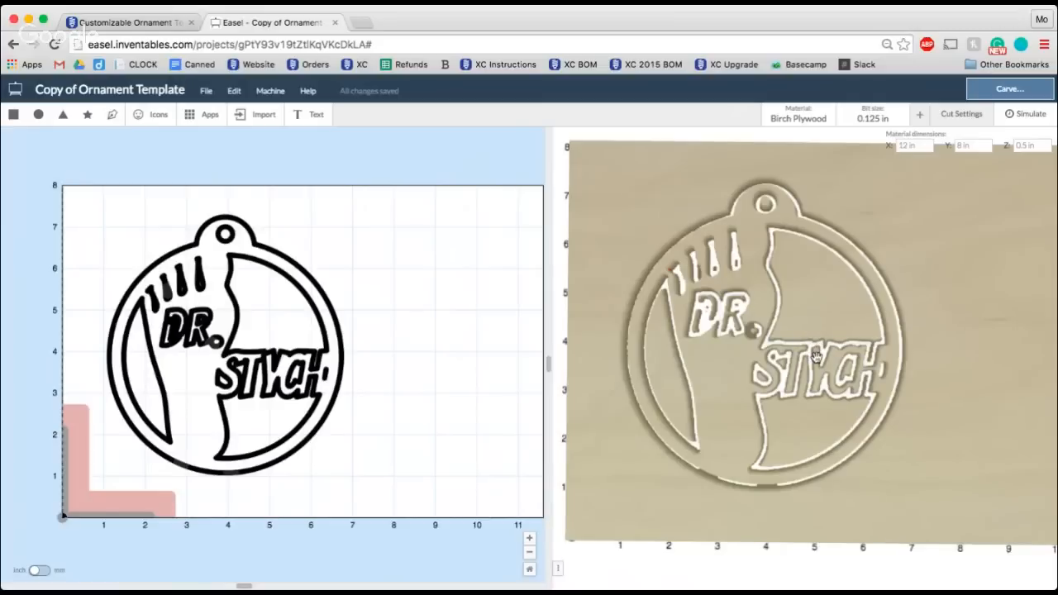
# Turn off the holding tabs for the ornament's outline cut
pyautogui.click(339, 363)
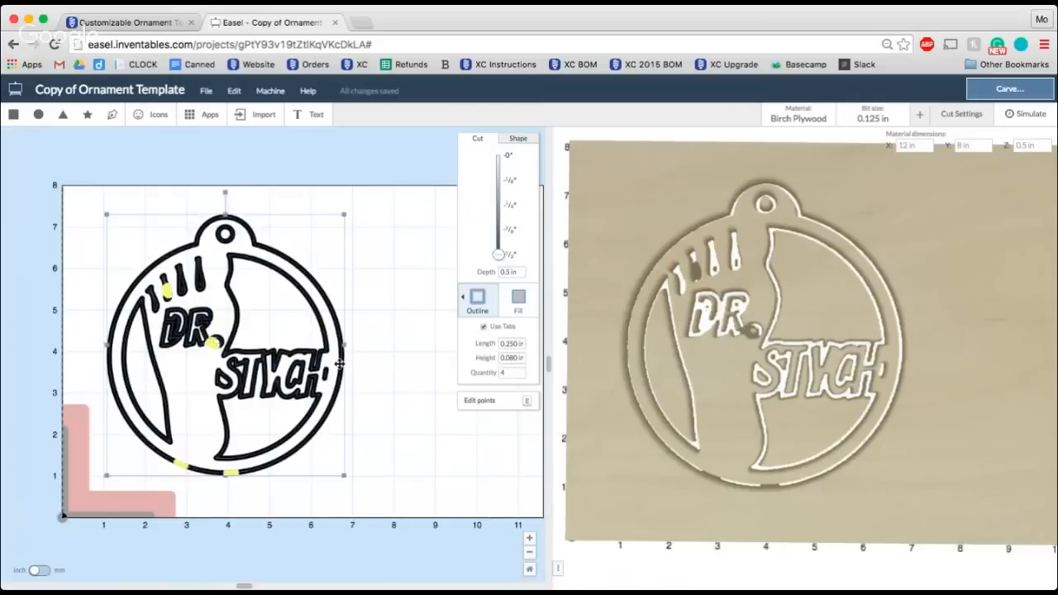
pyautogui.click(482, 315)
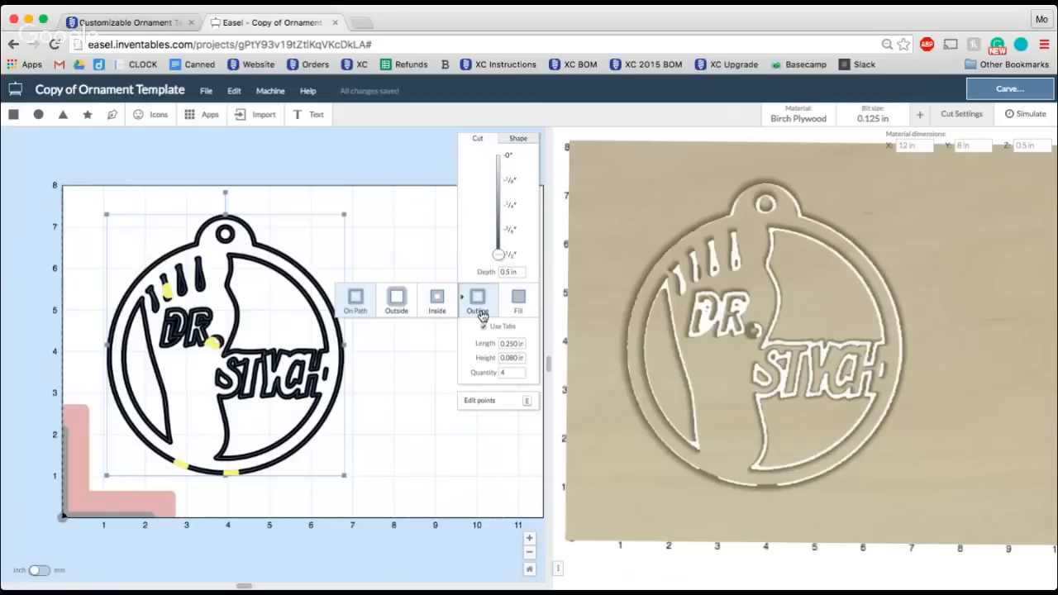
pyautogui.click(483, 327)
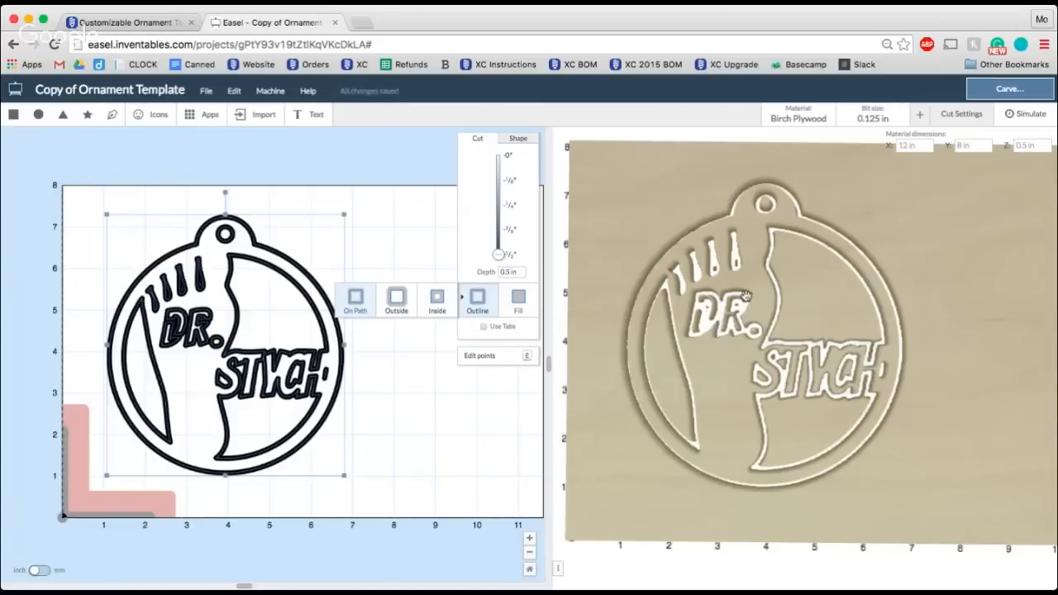
# Re-enable the tabs, try moving the tab at the period after "DR", and turn the tabs off again
pyautogui.click(484, 327)
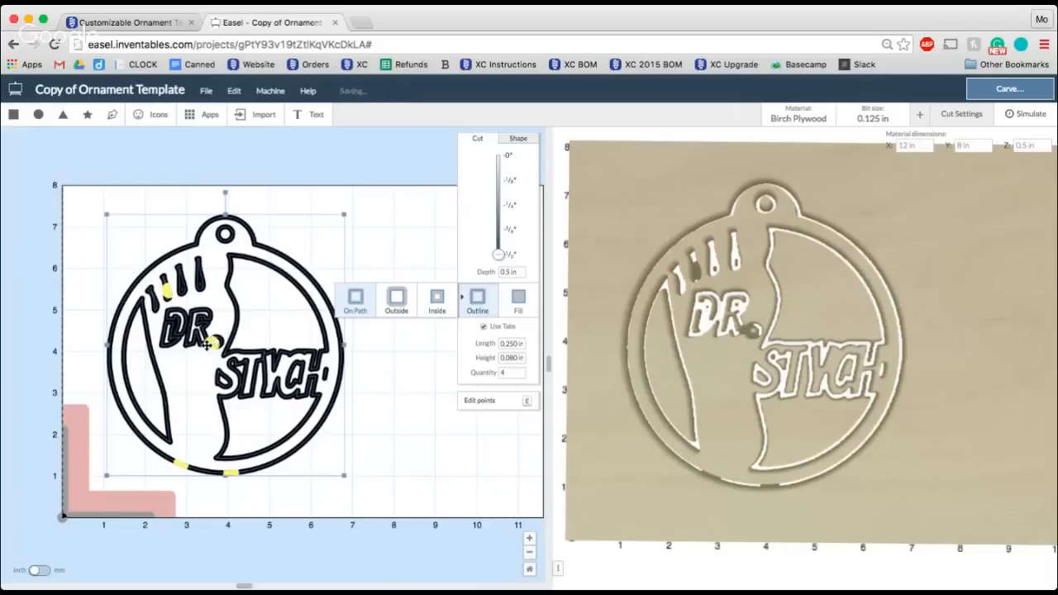
pyautogui.moveTo(202, 350); pyautogui.dragTo(219, 324)
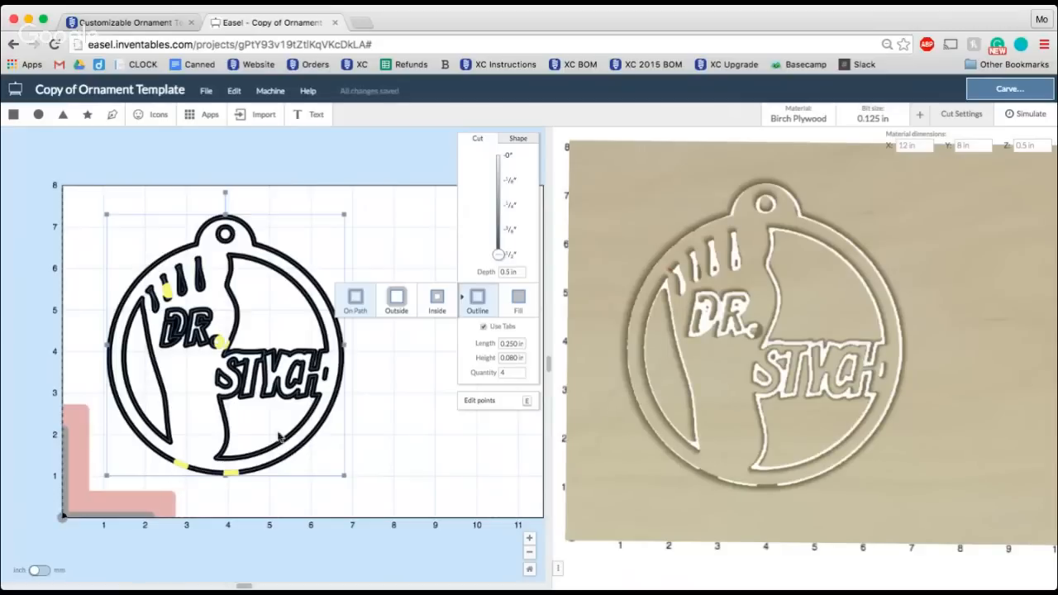
pyautogui.click(483, 326)
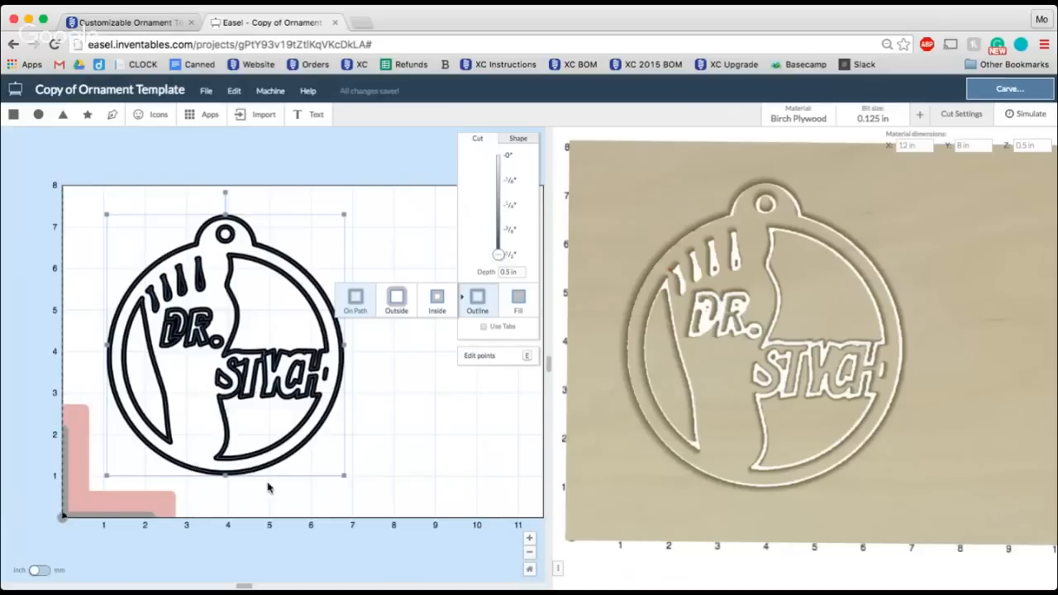
# Turn the ornament's holding tabs on and straight back off
pyautogui.click(486, 330)
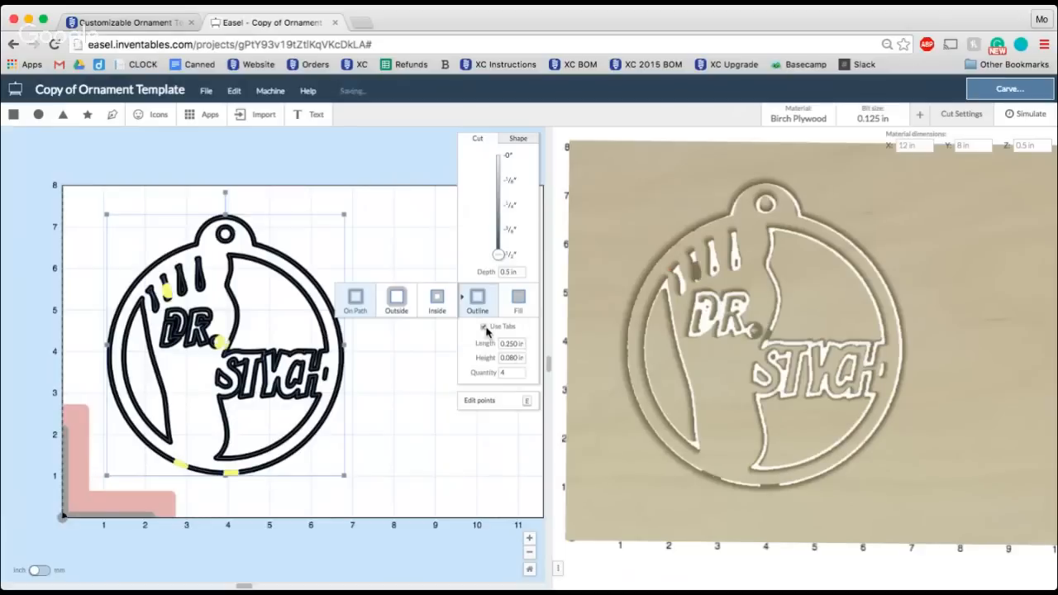
pyautogui.click(486, 330)
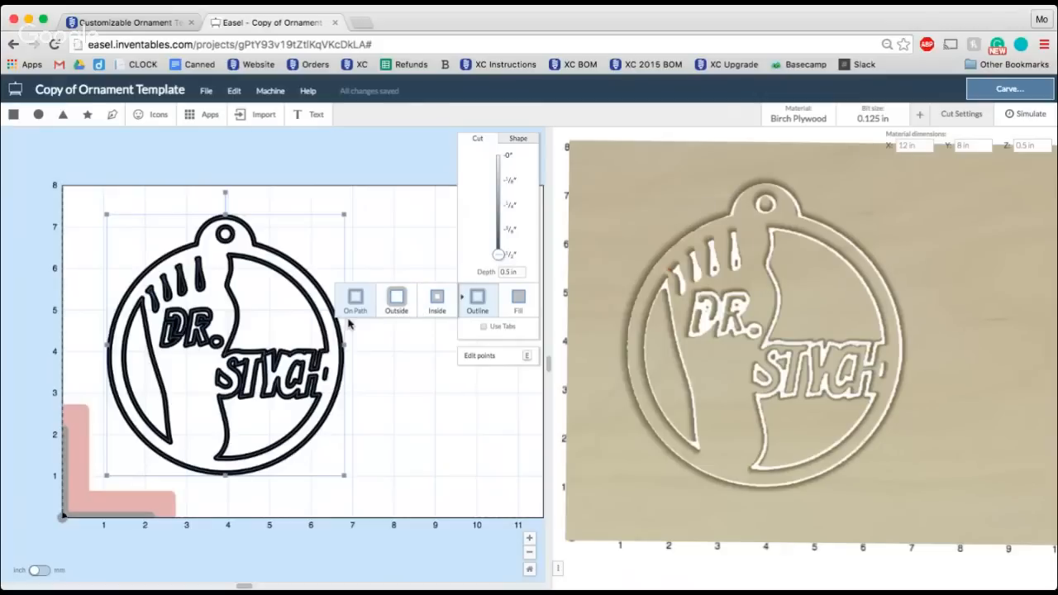
# Set the bit size to the 1/16 in upcut bit and check the ornament in the 3D preview
pyautogui.click(892, 126)
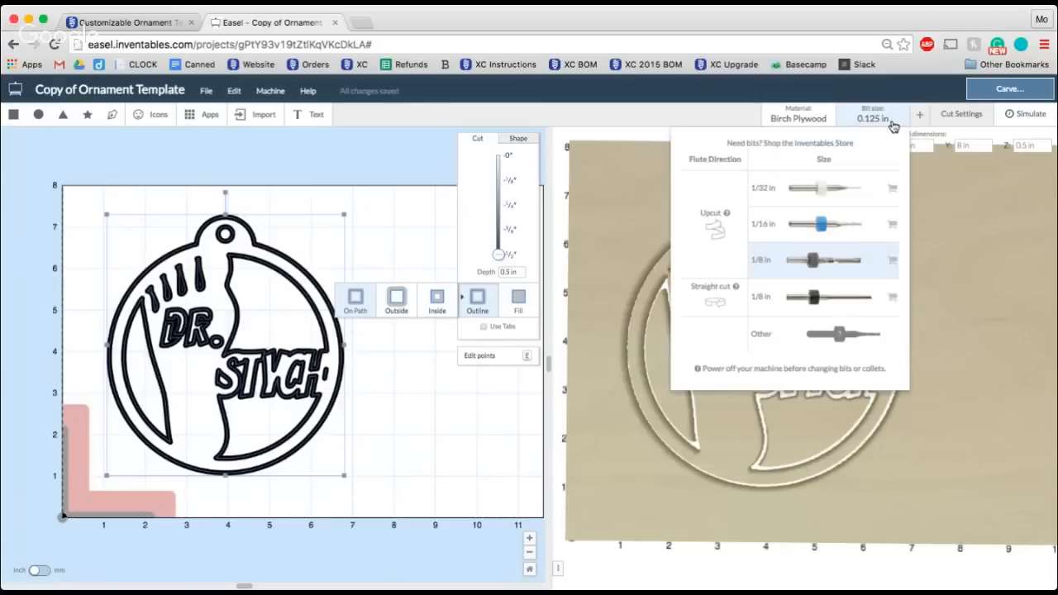
pyautogui.click(940, 241)
pyautogui.scroll(2, 737, 307)
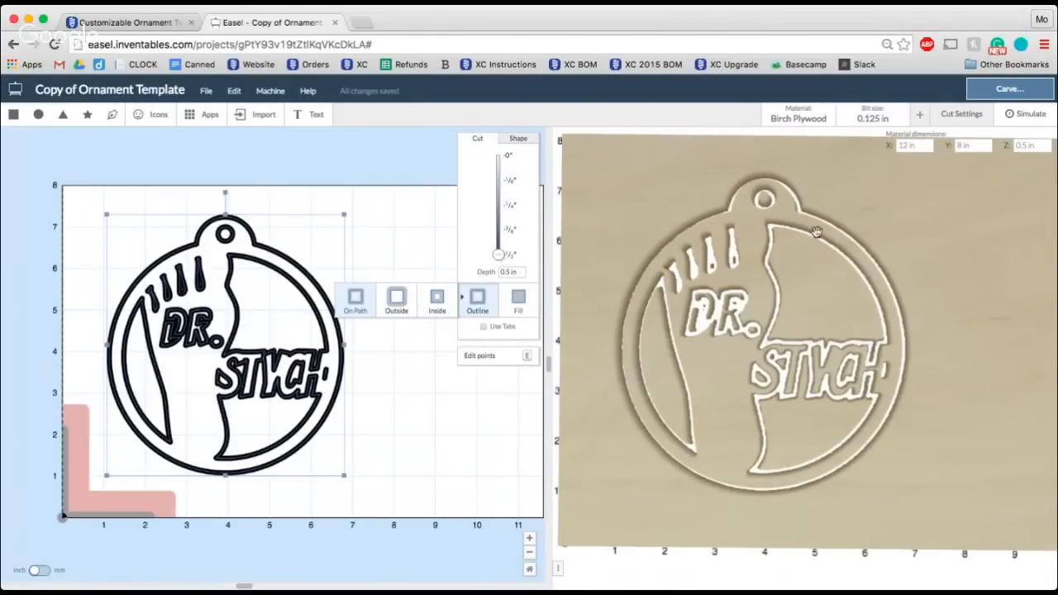
pyautogui.click(896, 123)
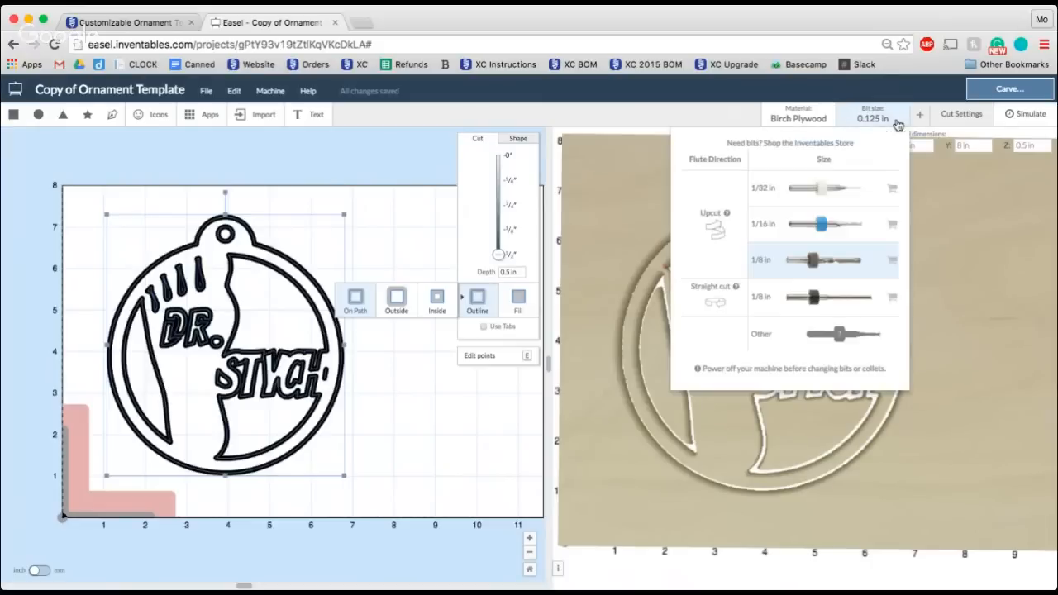
pyautogui.click(844, 235)
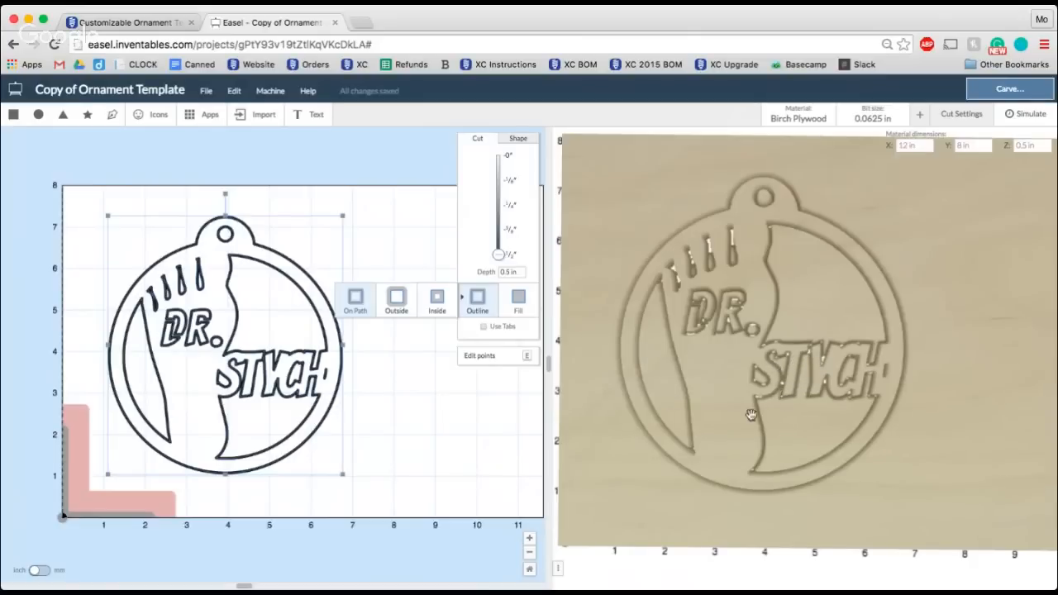
pyautogui.moveTo(673, 368); pyautogui.dragTo(674, 365)
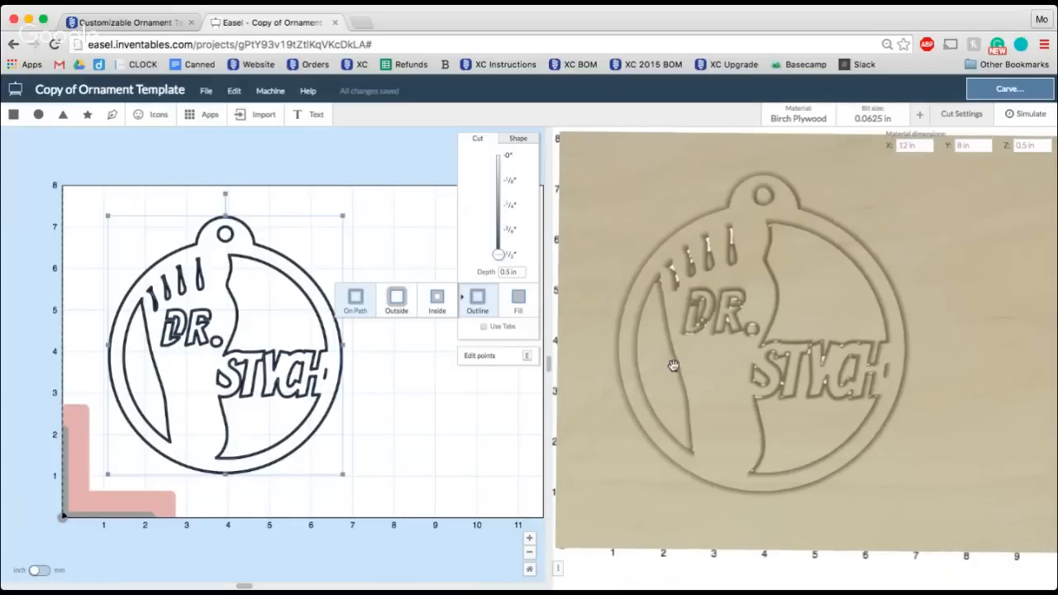
# Select the ornament and review its On Path, Outside and Inside outline options without changing them
pyautogui.click(435, 349)
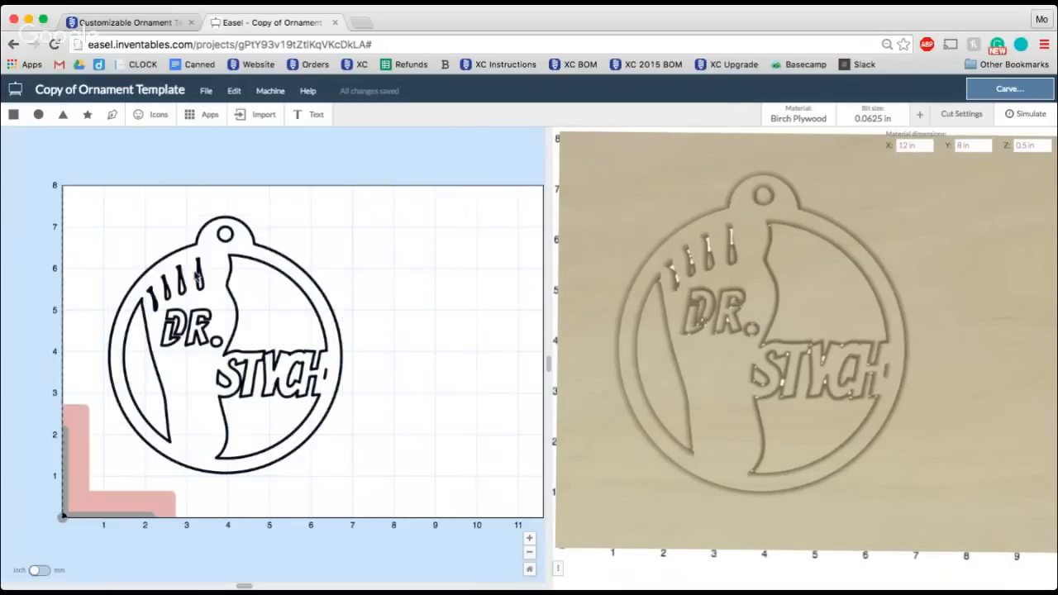
pyautogui.moveTo(139, 233); pyautogui.dragTo(353, 455)
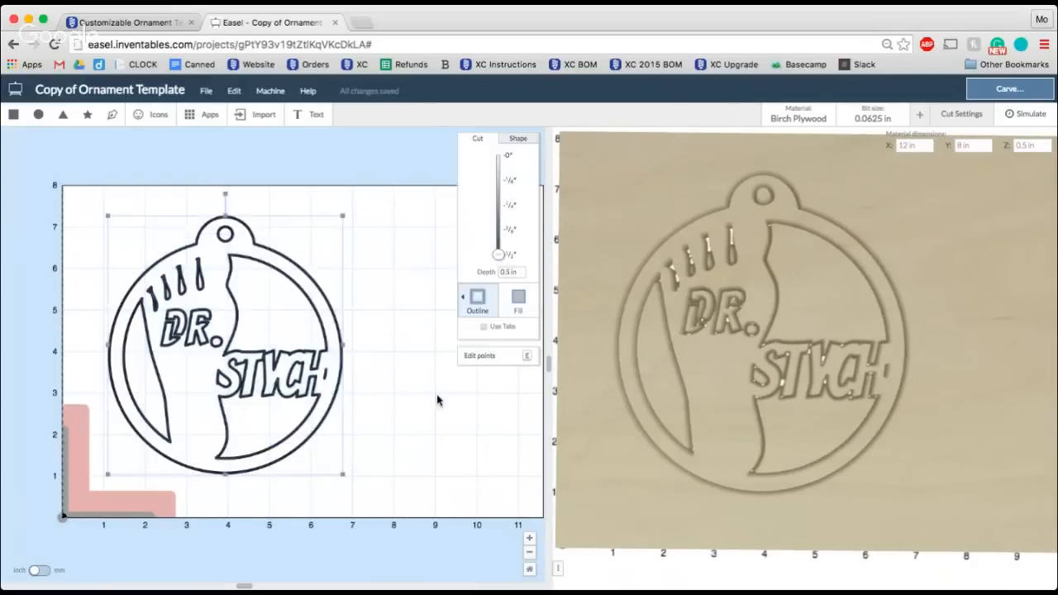
pyautogui.click(486, 302)
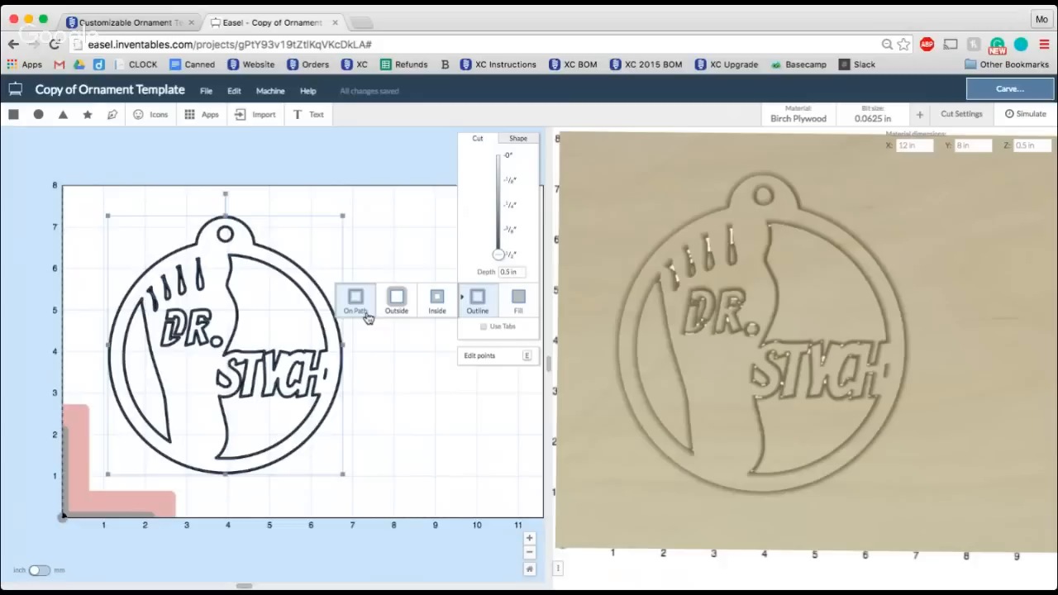
pyautogui.click(378, 335)
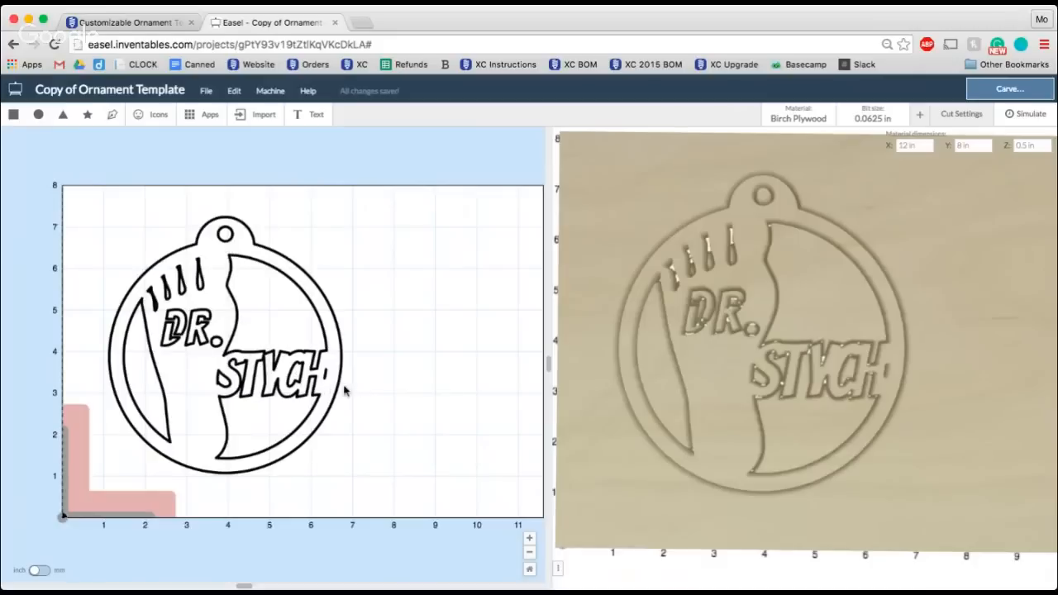
pyautogui.moveTo(355, 400); pyautogui.dragTo(201, 364)
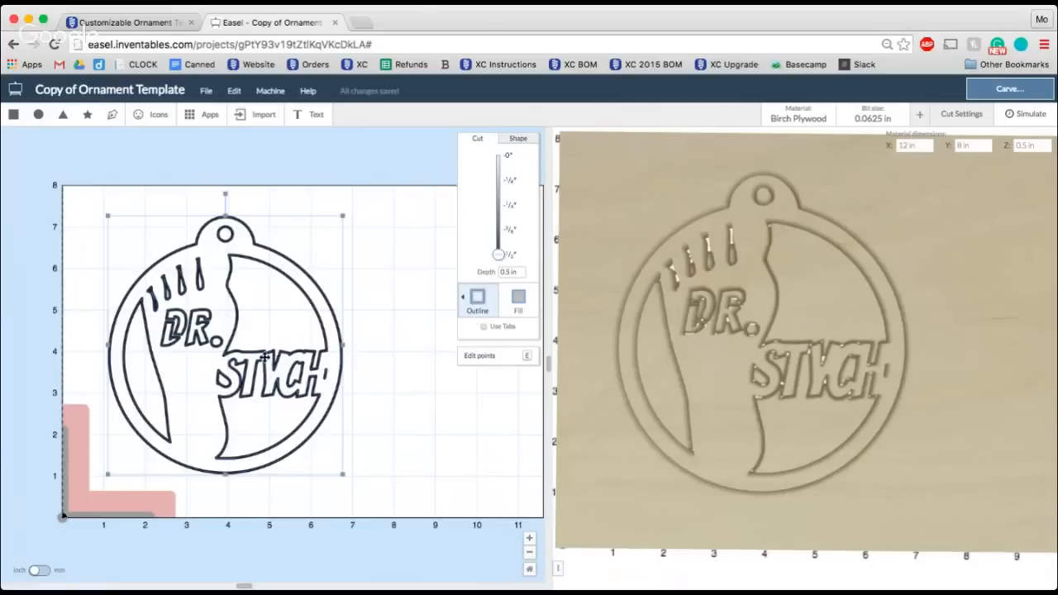
pyautogui.click(373, 371)
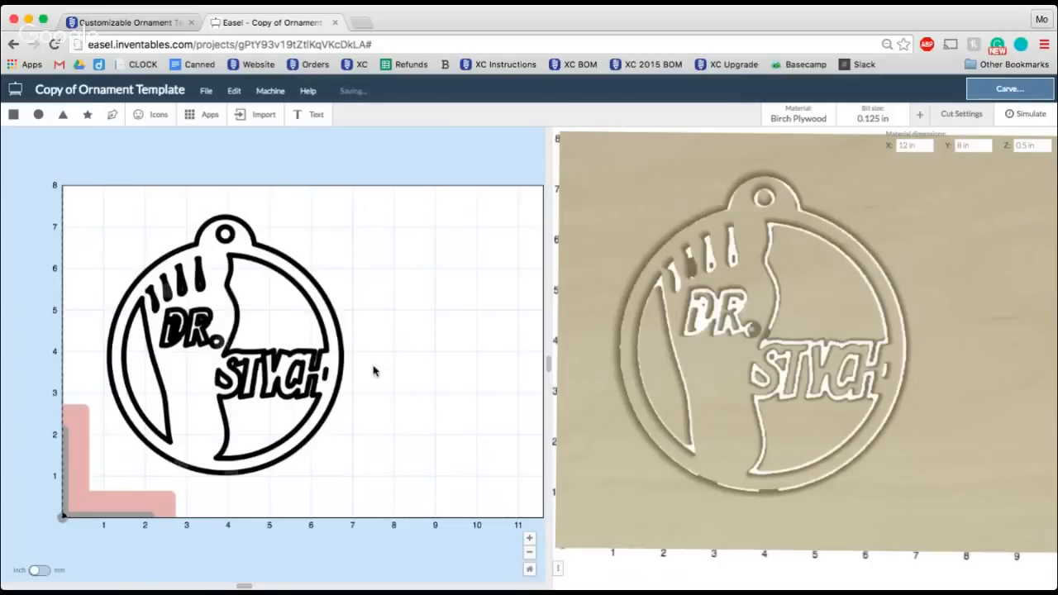
# Undo the bit, outline and resizing changes back to the smaller filled ornament with the 0.125 in bit
pyautogui.press('super+z')
pyautogui.press('super+z')
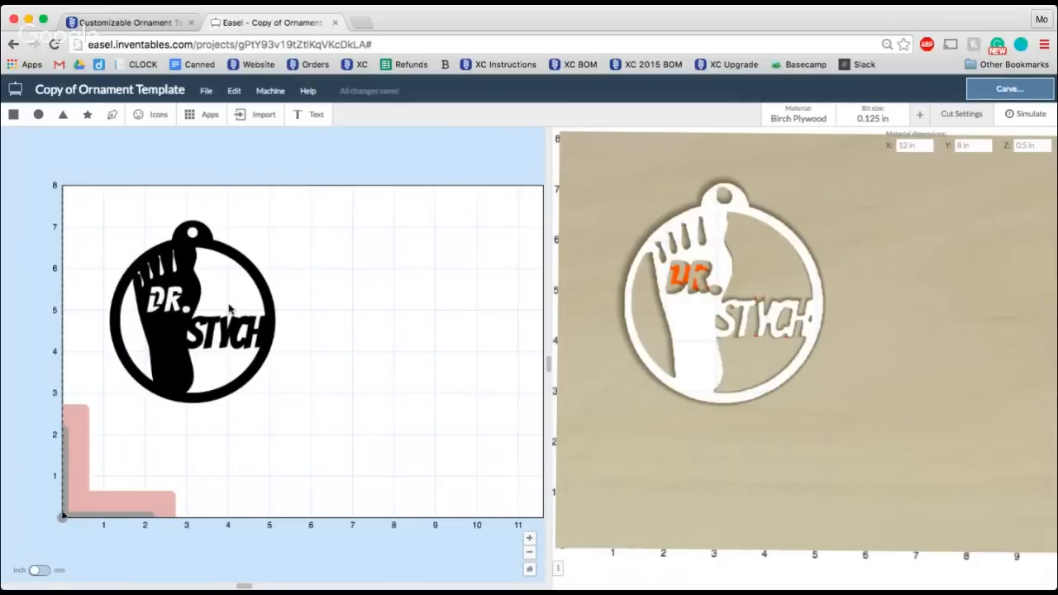
# Change the filled ornament to an outline cut on the inside of the path and turn off its tabs
pyautogui.scroll(3, 230, 308)
pyautogui.hscroll(-2, 230, 308)
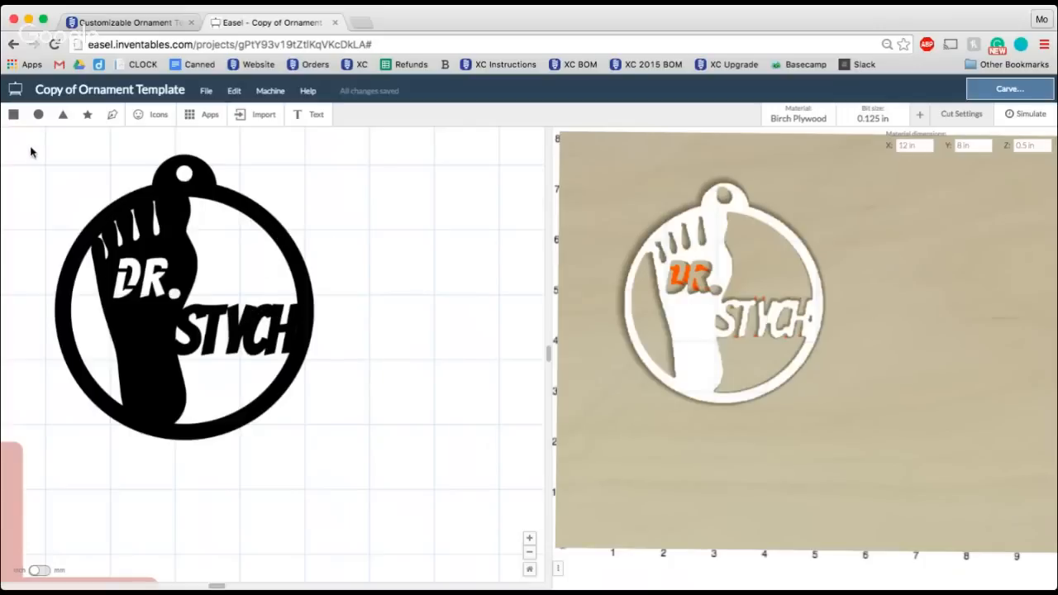
pyautogui.moveTo(31, 149); pyautogui.dragTo(348, 455)
pyautogui.click(479, 304)
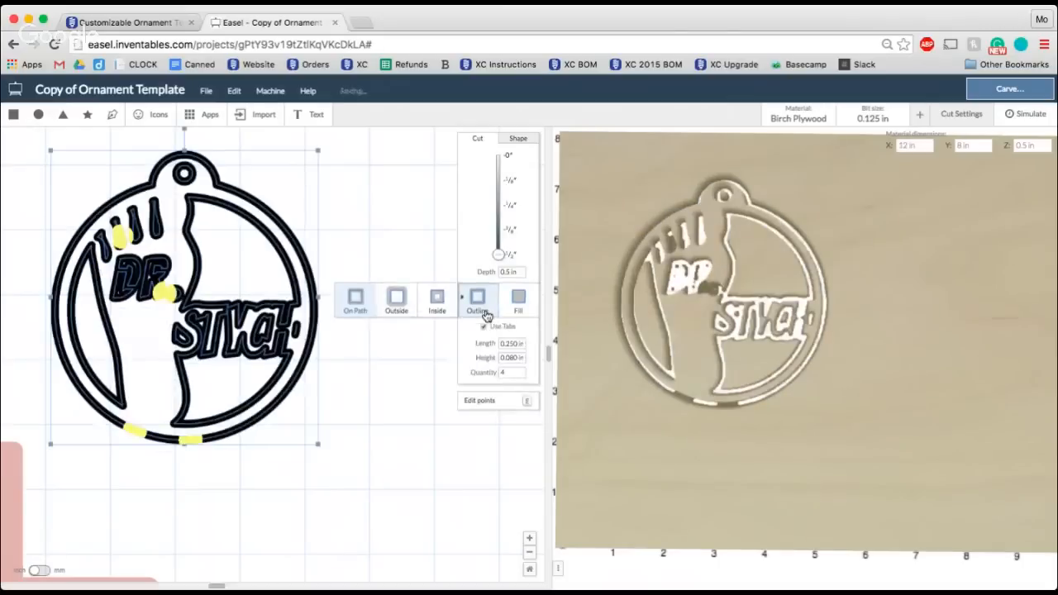
pyautogui.click(435, 308)
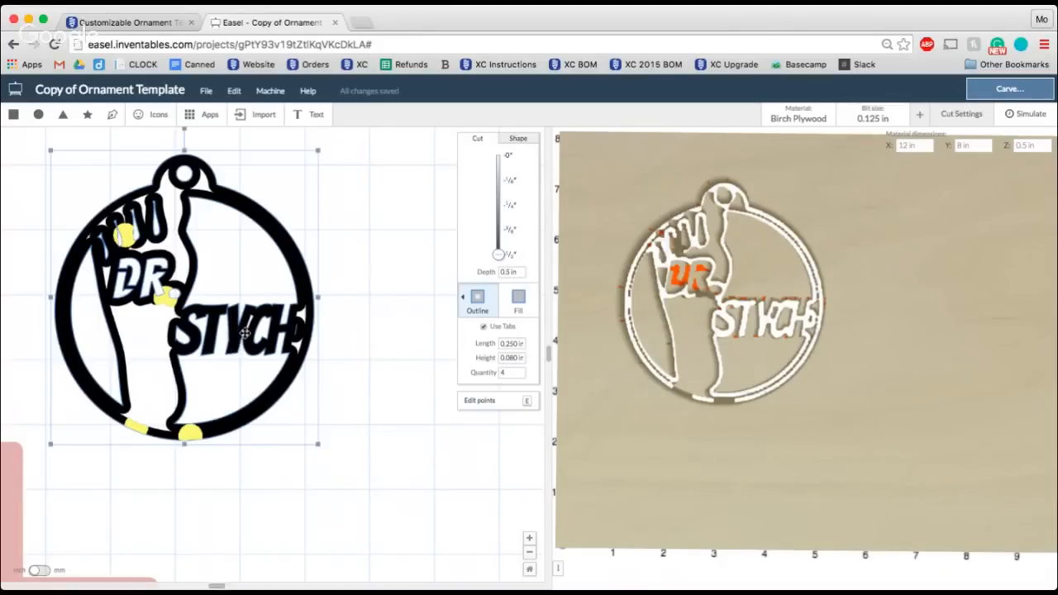
pyautogui.click(483, 326)
# Set the bit size to the 1/16 in upcut bit for the inside outline cut
pyautogui.click(873, 118)
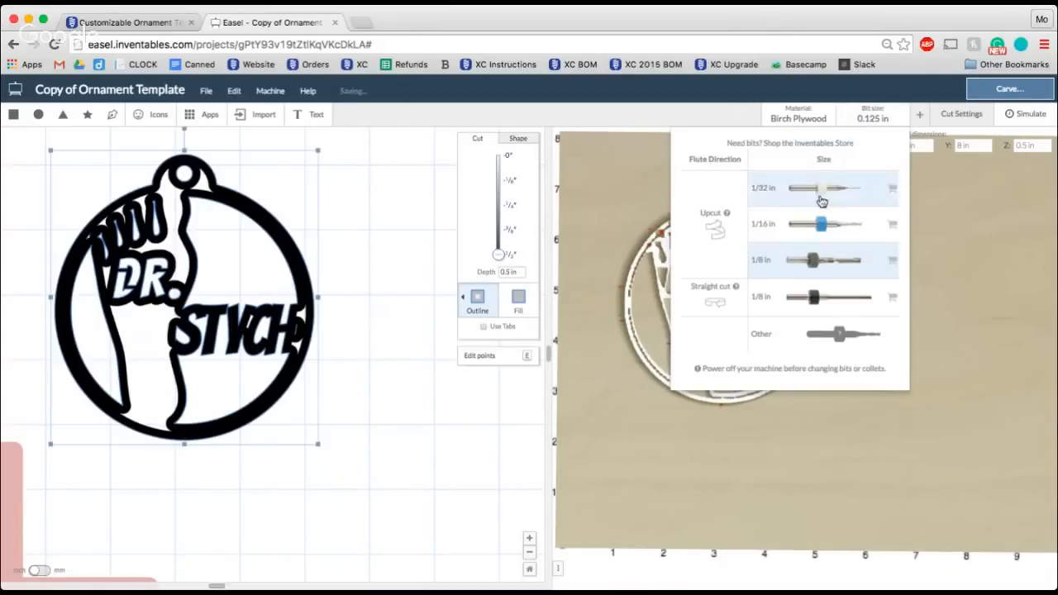
pyautogui.click(820, 224)
pyautogui.click(350, 305)
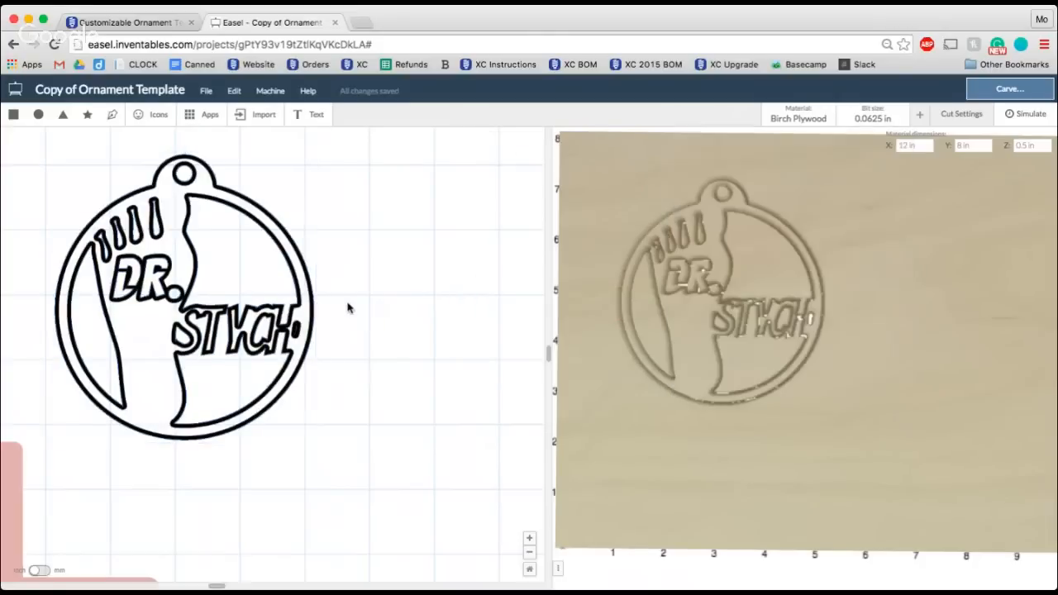
# Change the ornament's outline cut from inside to outside the path
pyautogui.moveTo(355, 341); pyautogui.dragTo(27, 279)
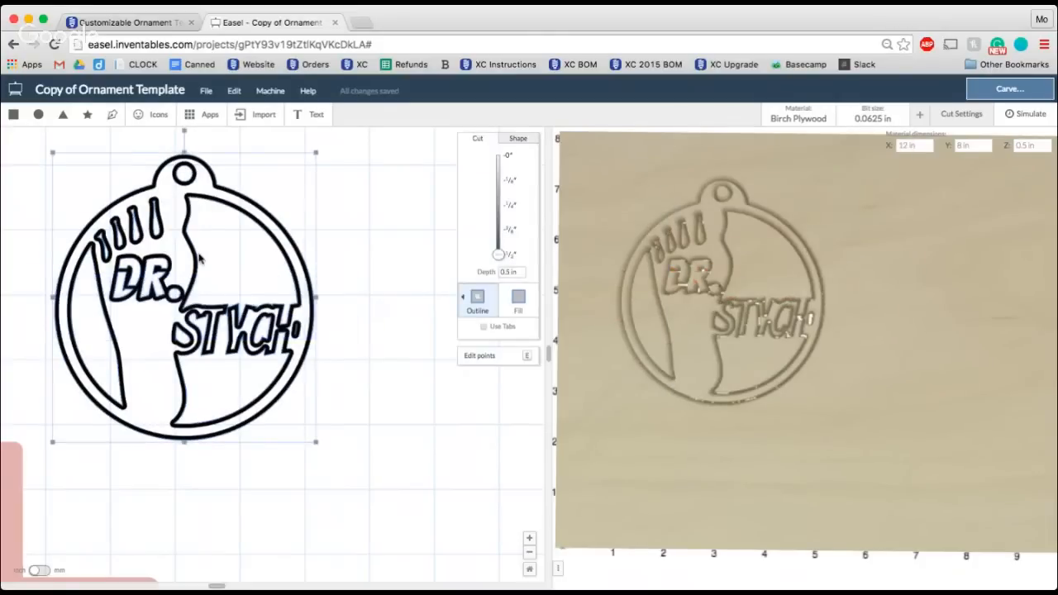
pyautogui.click(477, 302)
pyautogui.click(396, 307)
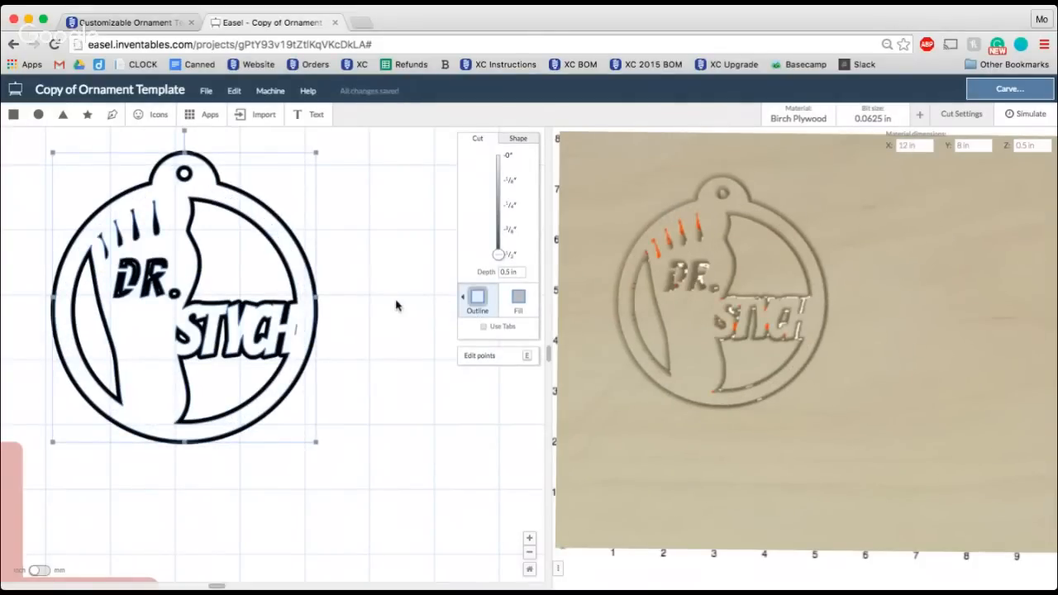
pyautogui.click(396, 305)
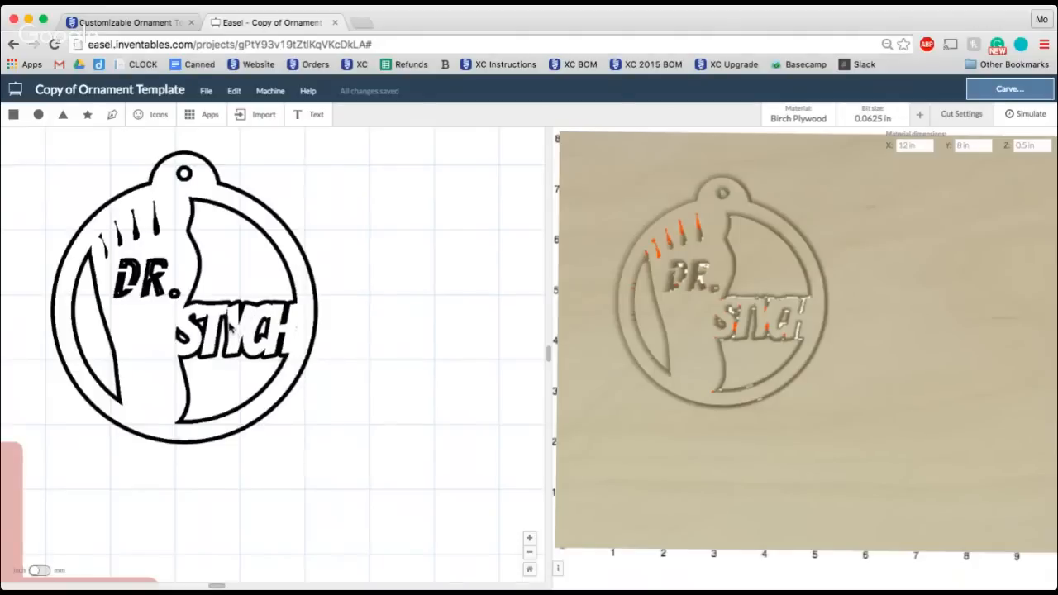
# Examine the "DR." and "STYCH" lettering and the toe gaps up close in the 3D preview
pyautogui.scroll(3, 232, 328)
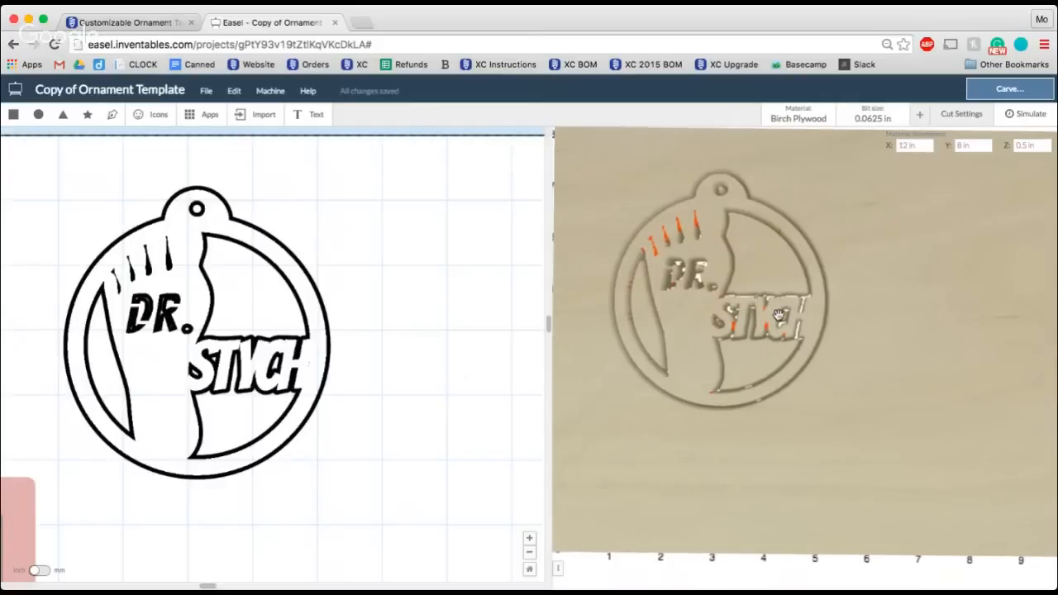
pyautogui.scroll(5, 778, 315)
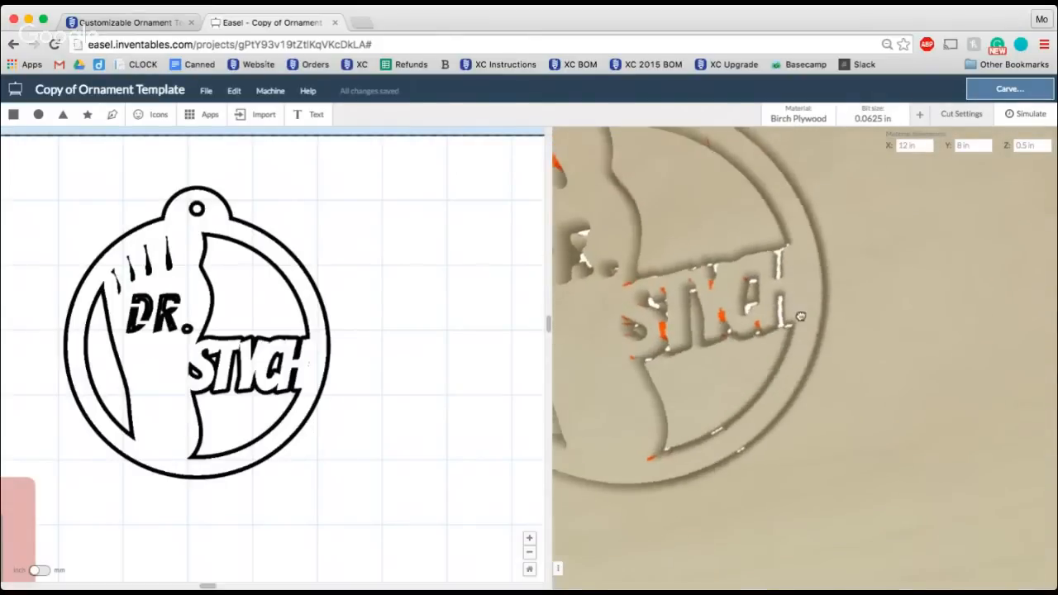
pyautogui.moveTo(801, 316); pyautogui.dragTo(774, 319)
pyautogui.moveTo(774, 318); pyautogui.dragTo(810, 343, button='right')
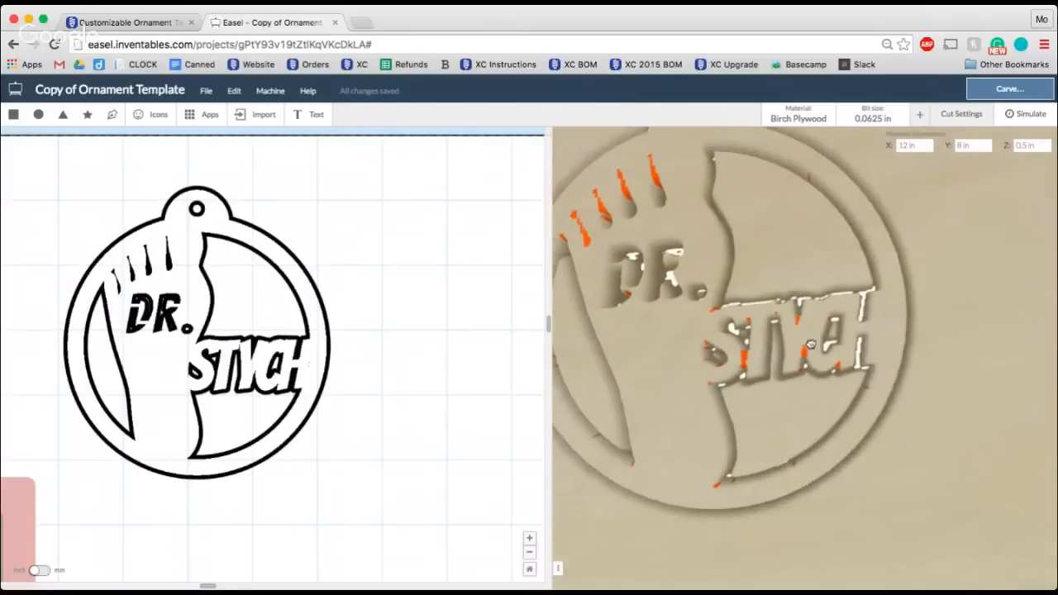
pyautogui.moveTo(811, 344); pyautogui.dragTo(828, 378)
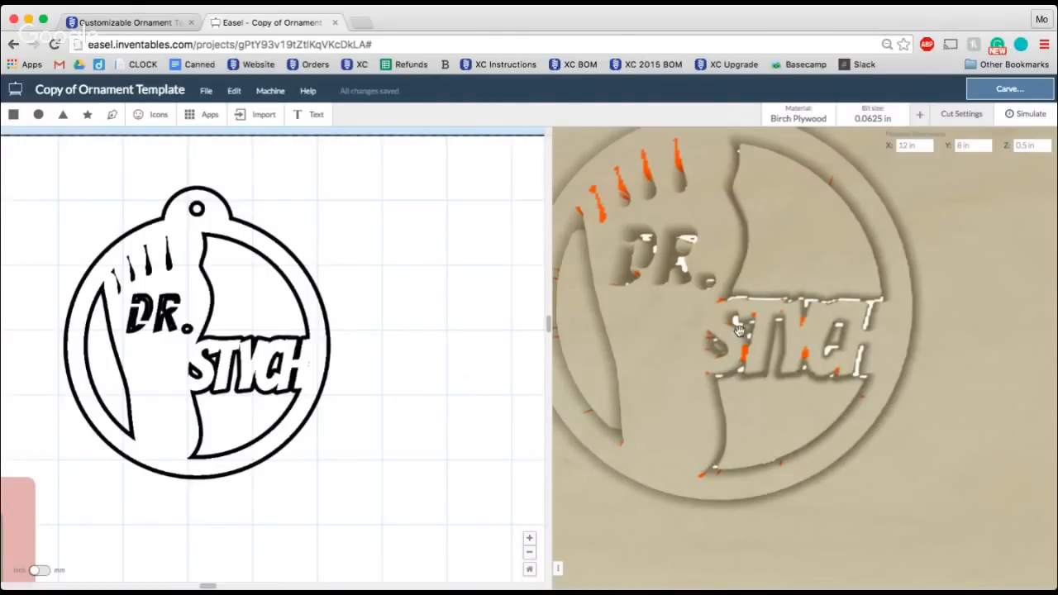
pyautogui.moveTo(691, 307); pyautogui.dragTo(717, 303)
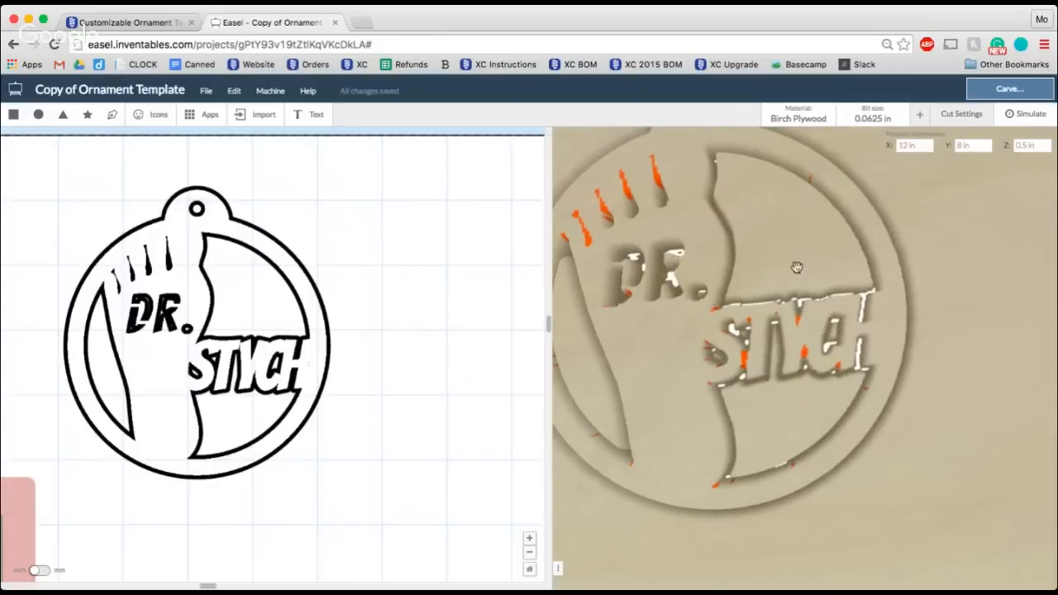
pyautogui.moveTo(796, 266); pyautogui.dragTo(868, 224)
# Simulate the carve with the 1/16 in bit, hide the material and inspect the toolpaths around the lettering
pyautogui.click(1012, 115)
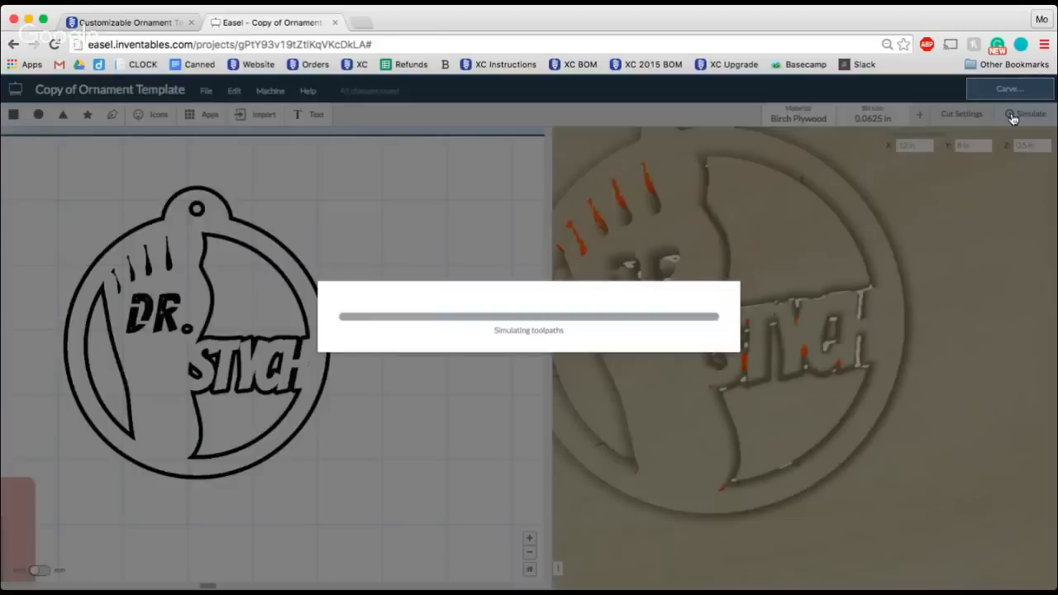
pyautogui.click(1000, 164)
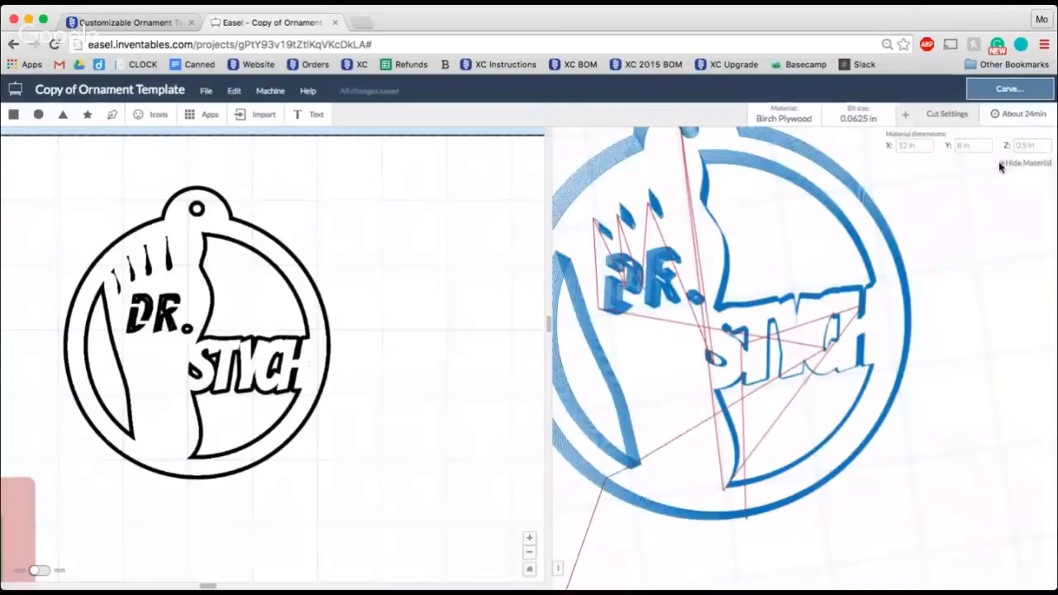
pyautogui.moveTo(805, 251); pyautogui.dragTo(961, 294)
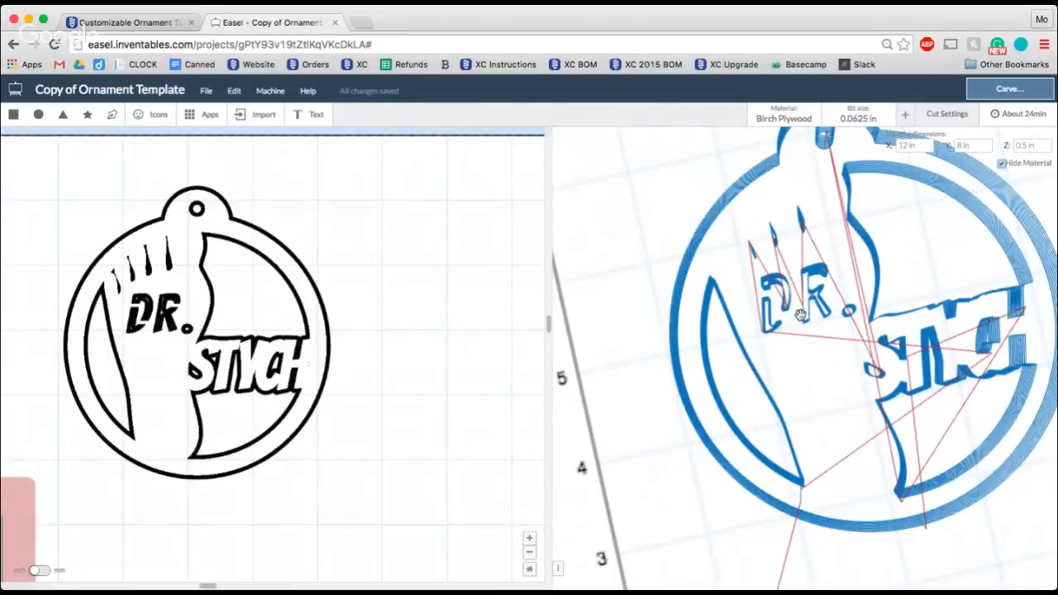
pyautogui.moveTo(833, 349); pyautogui.dragTo(799, 348)
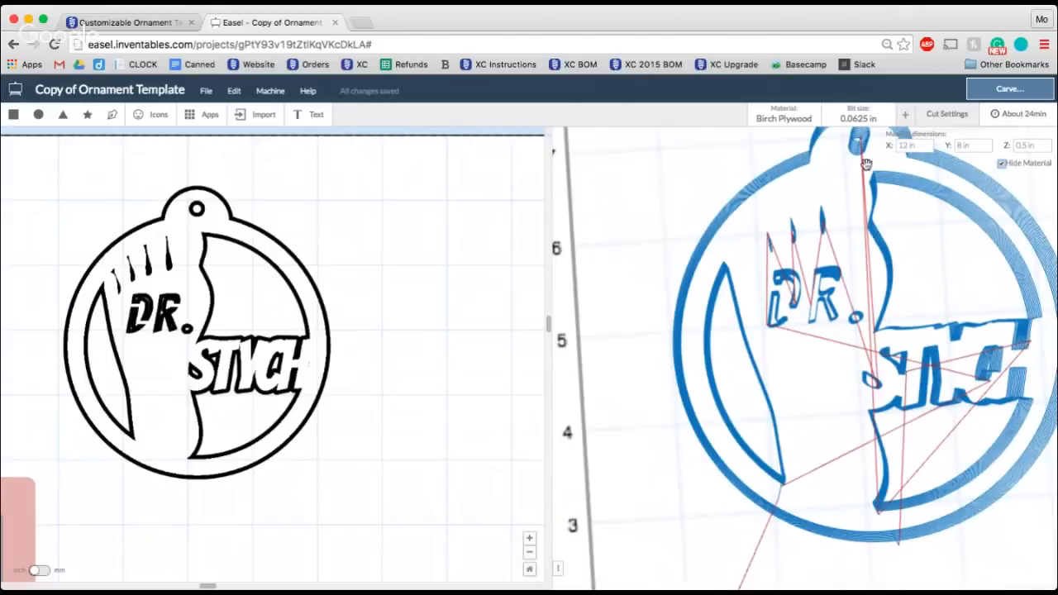
# Set the bit size to the 1/32 in upcut bit, simulate the carve and hide the material to show the toolpaths
pyautogui.click(872, 119)
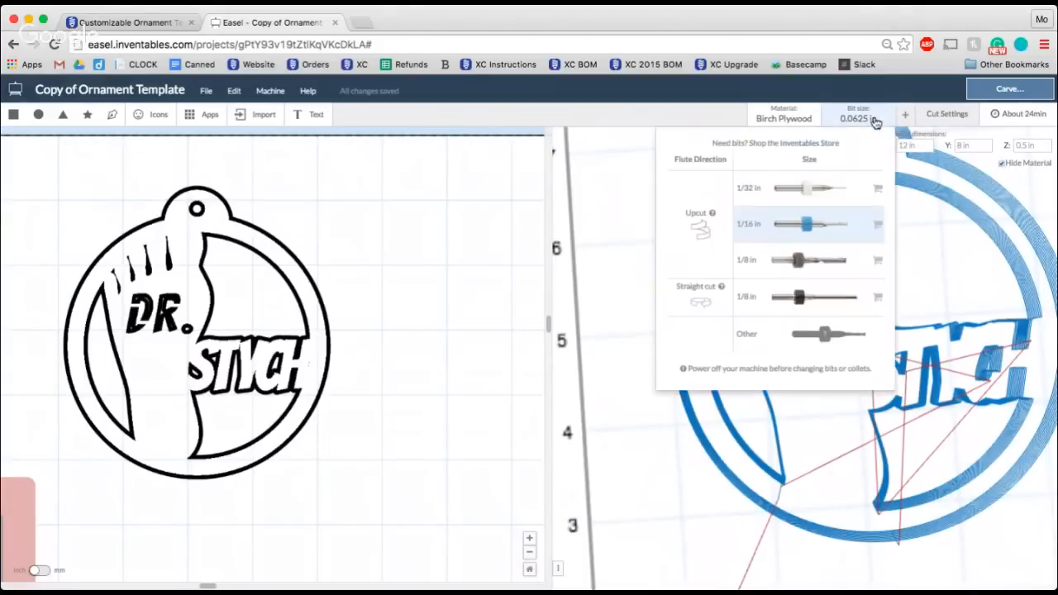
pyautogui.click(824, 190)
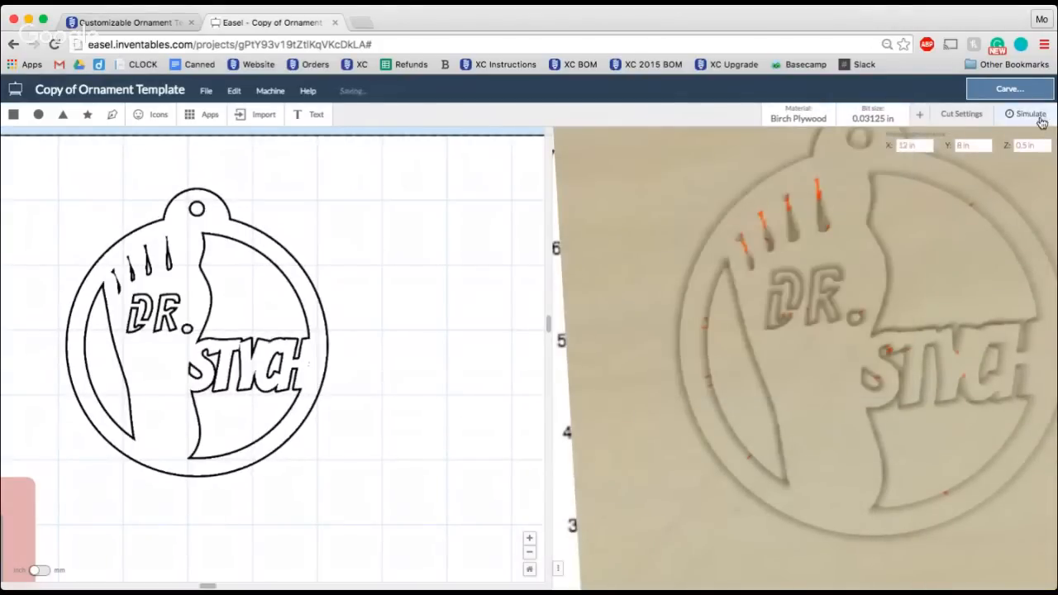
pyautogui.click(1040, 117)
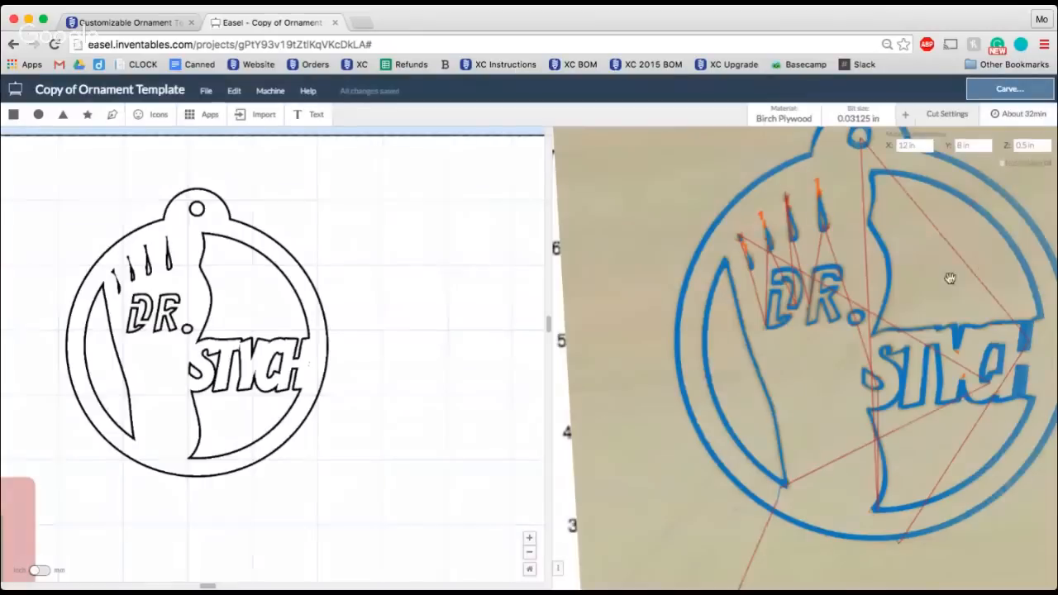
pyautogui.click(1002, 164)
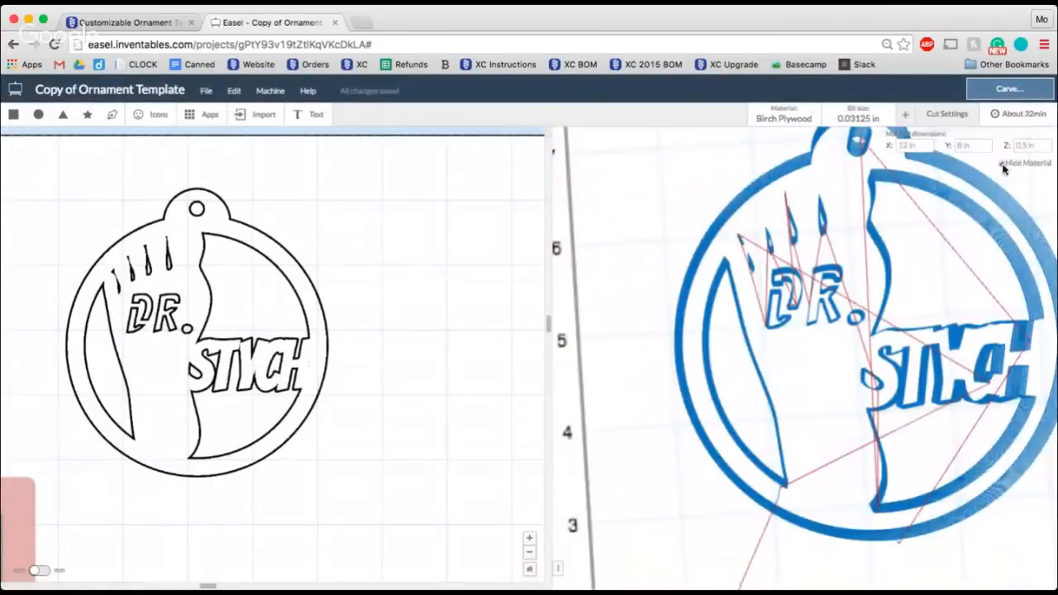
# Look over the 1/32 in toolpaths and set the bit size to the 1/16 in upcut bit
pyautogui.moveTo(973, 366); pyautogui.dragTo(953, 366)
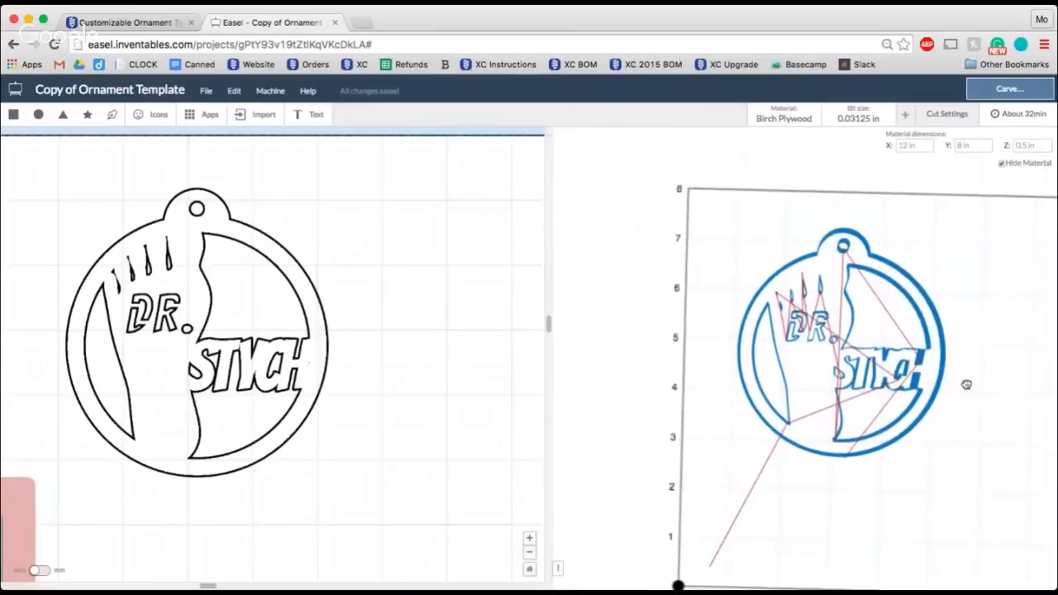
pyautogui.moveTo(971, 372); pyautogui.dragTo(975, 404)
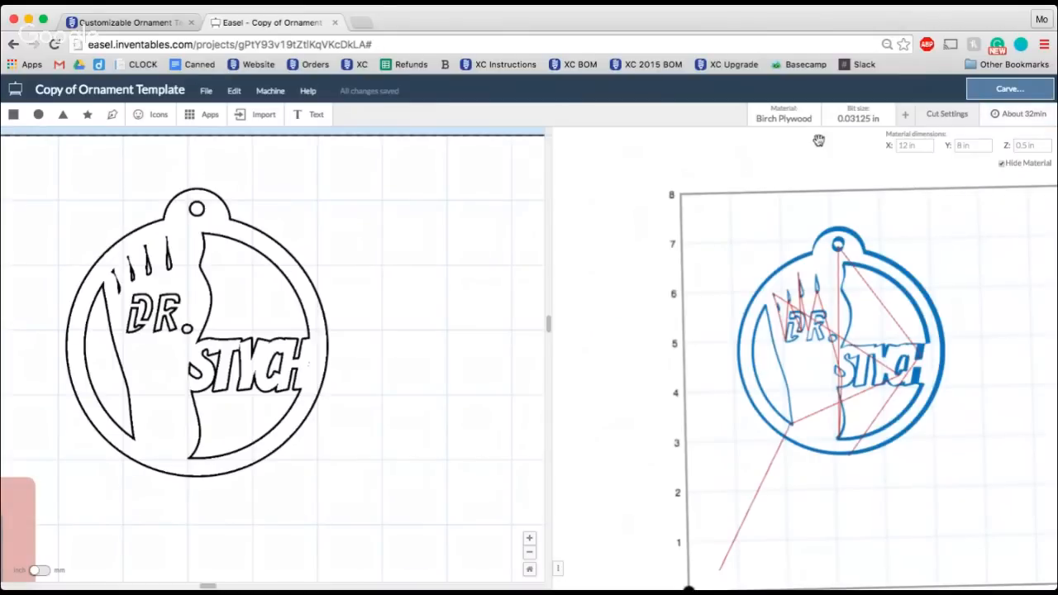
pyautogui.click(868, 124)
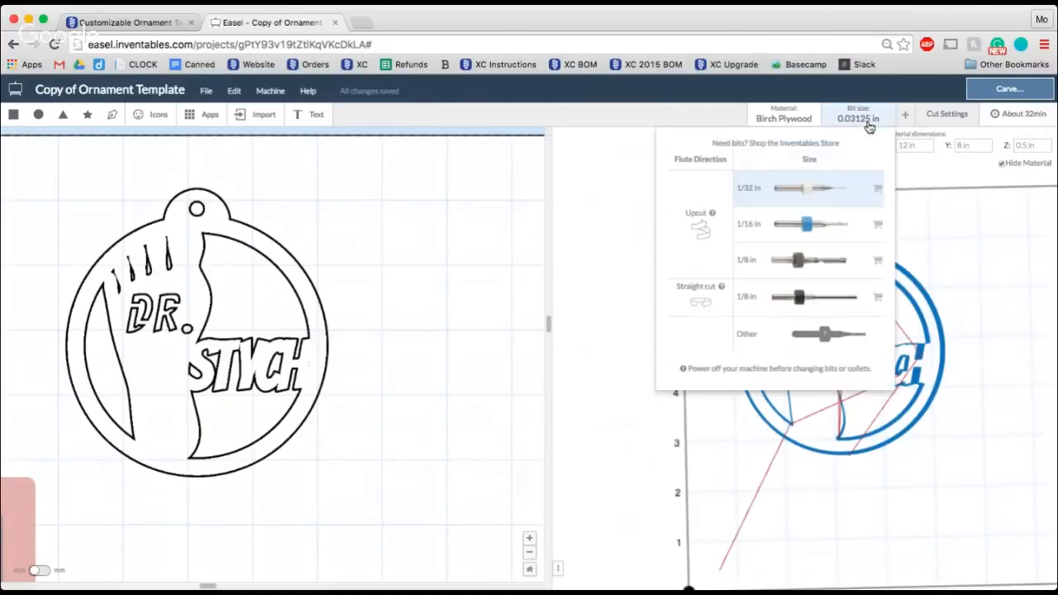
pyautogui.click(832, 229)
pyautogui.click(625, 358)
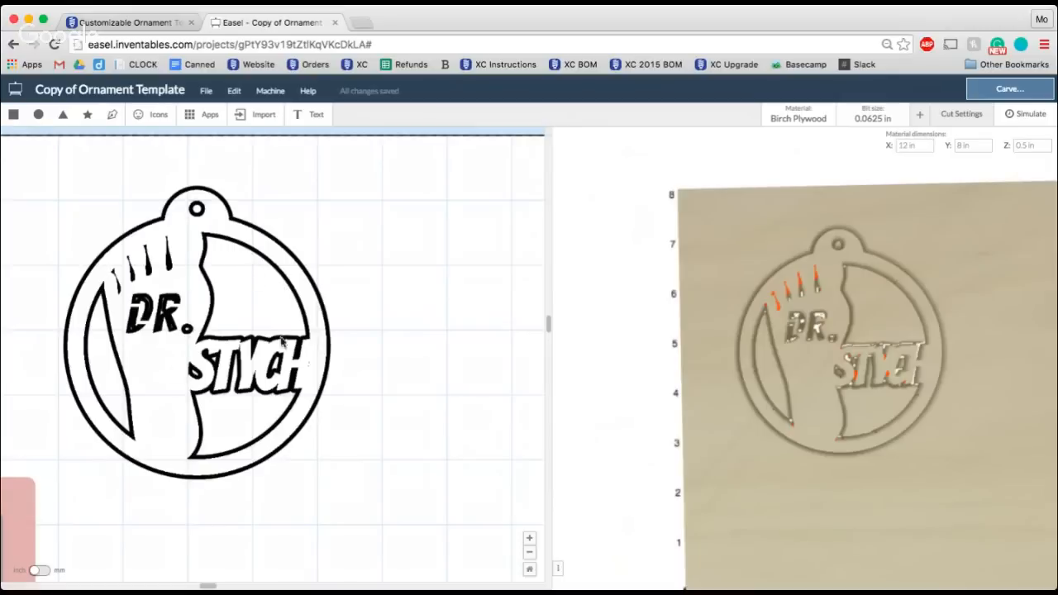
# Change the carving material to Cast Acrylic
pyautogui.scroll(-3, 505, 379)
pyautogui.scroll(3, 505, 379)
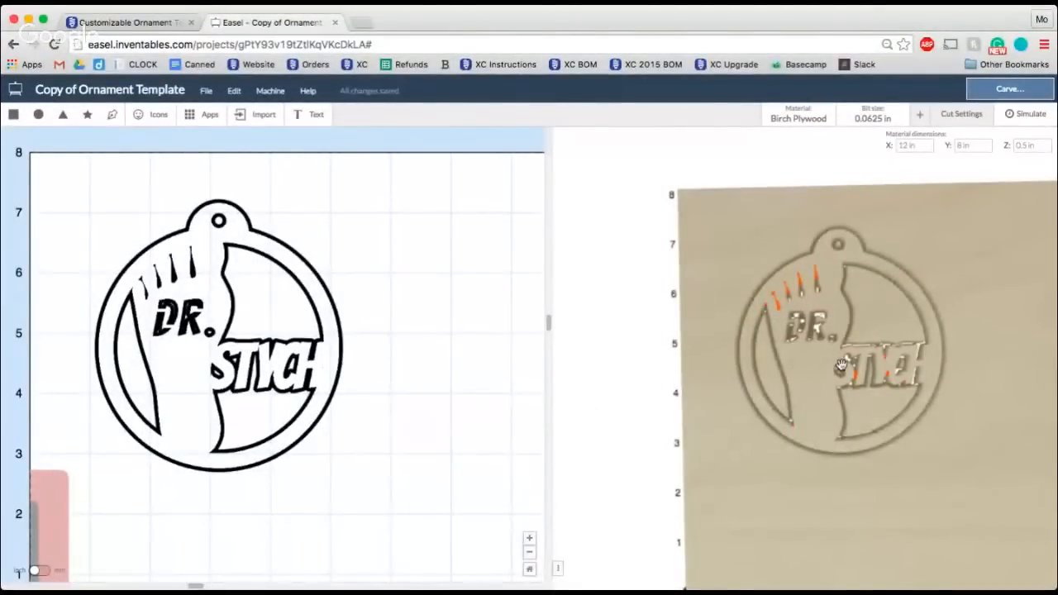
pyautogui.moveTo(840, 365); pyautogui.dragTo(796, 348, button='right')
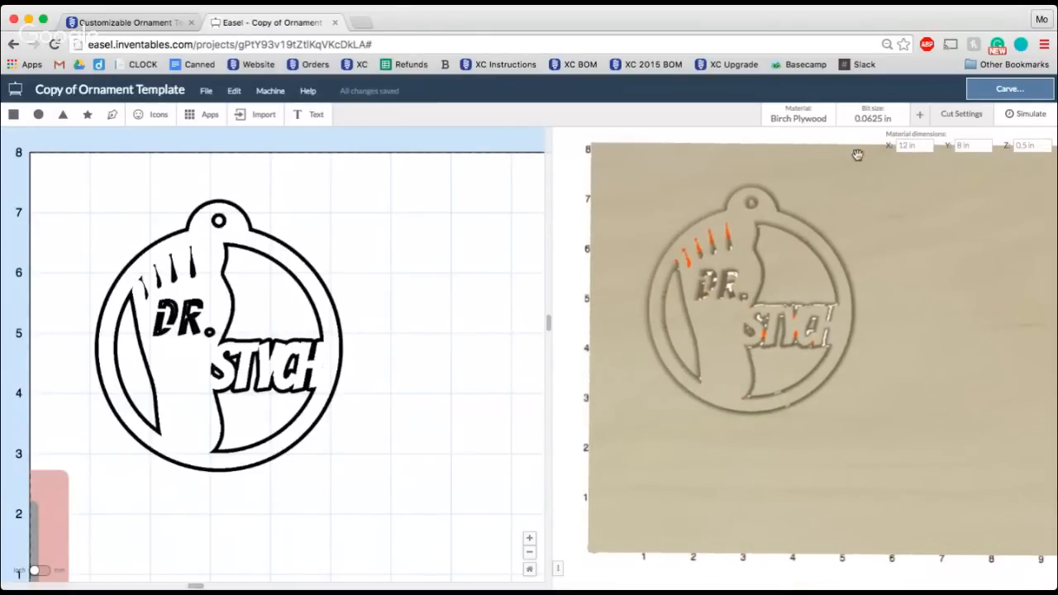
pyautogui.click(827, 129)
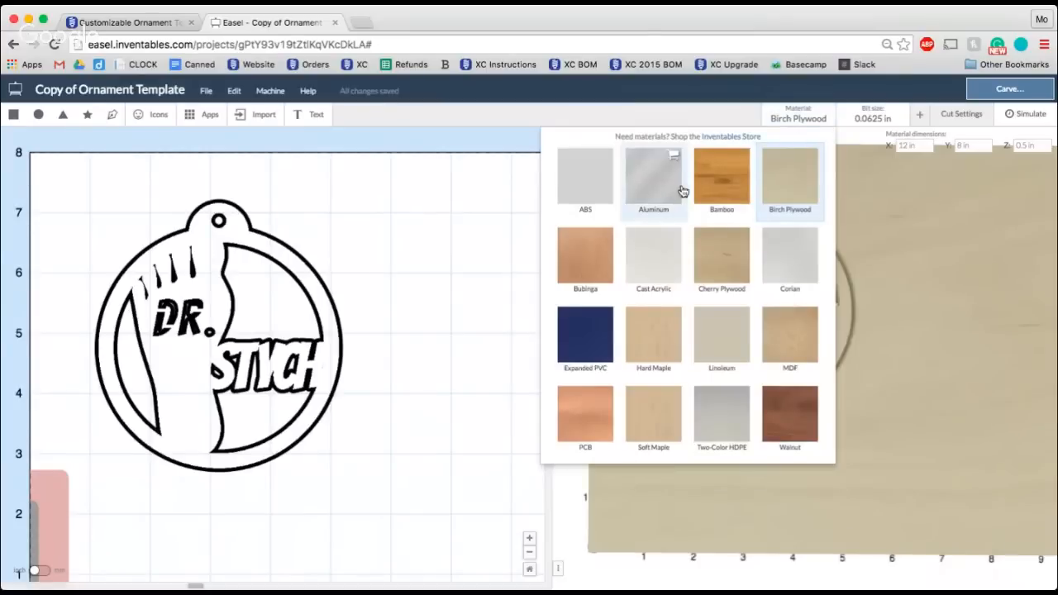
pyautogui.click(657, 253)
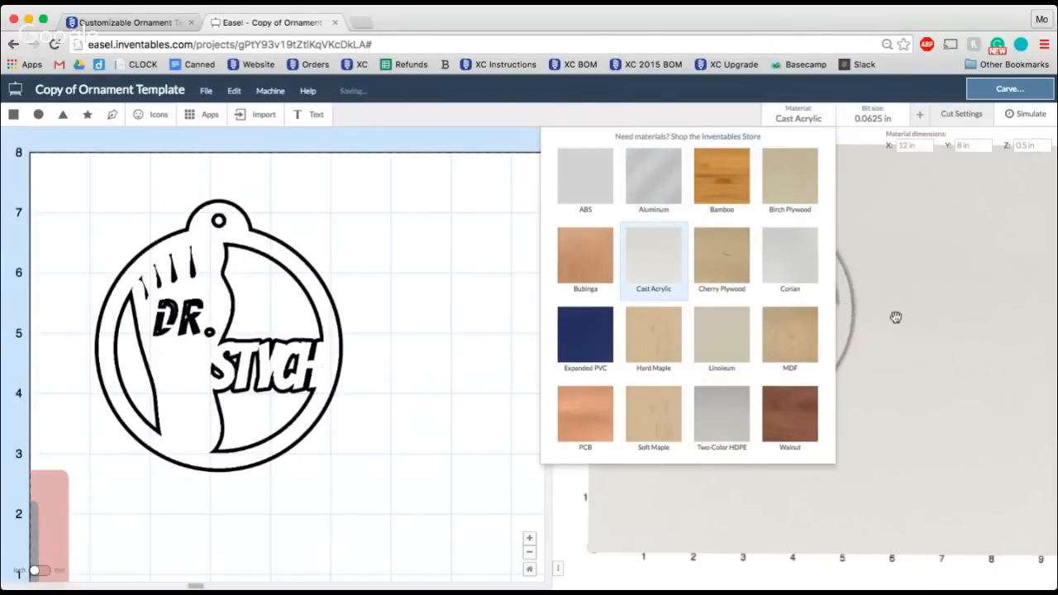
pyautogui.click(895, 317)
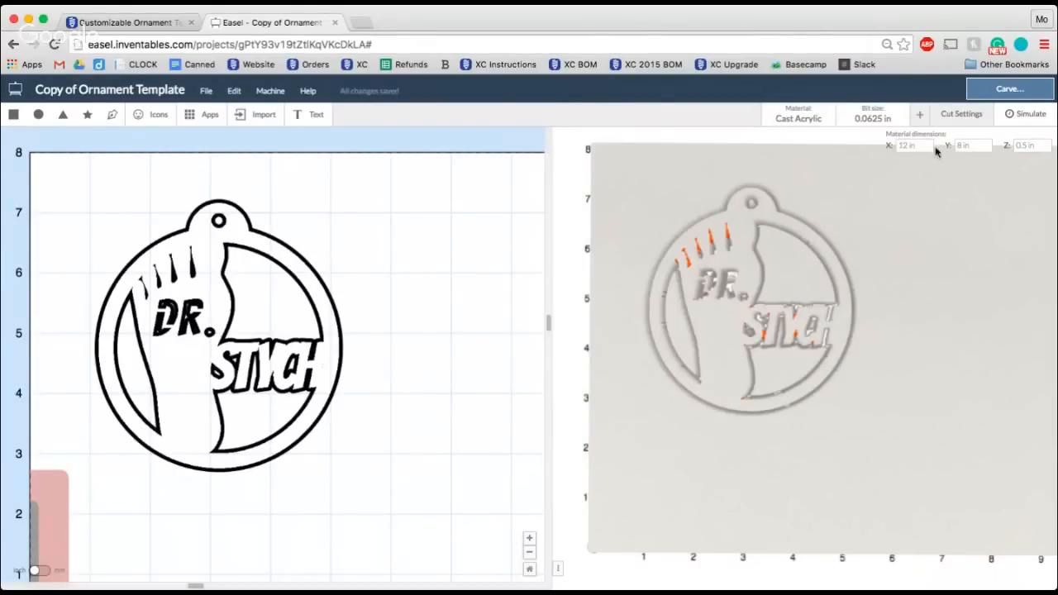
# Simulate the carve in Cast Acrylic with the 1/16 in bit and inspect the toolpaths around the lettering
pyautogui.click(1025, 115)
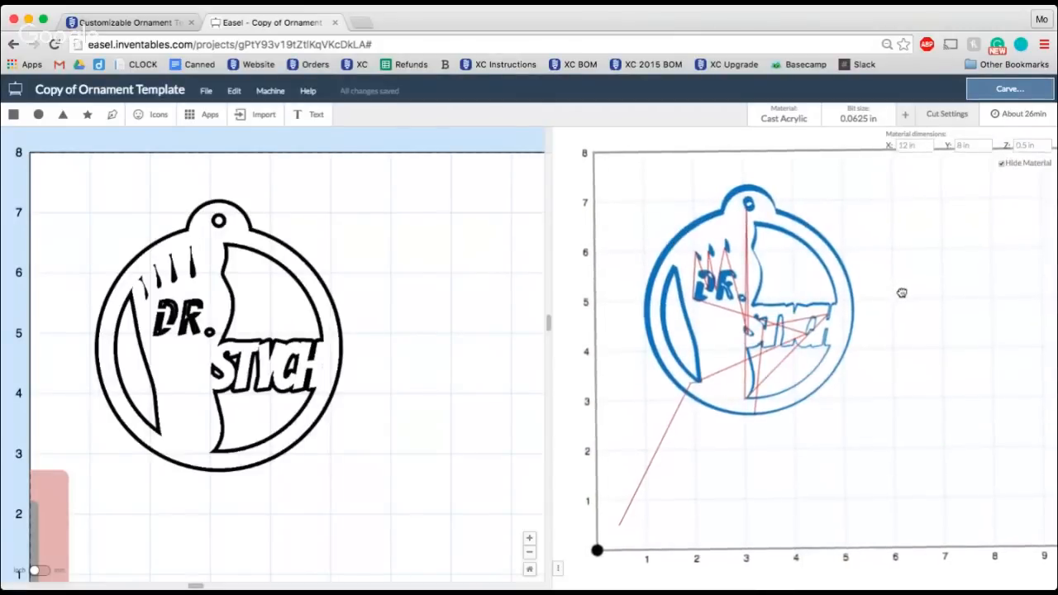
pyautogui.moveTo(897, 291); pyautogui.dragTo(861, 302)
pyautogui.scroll(5, 861, 303)
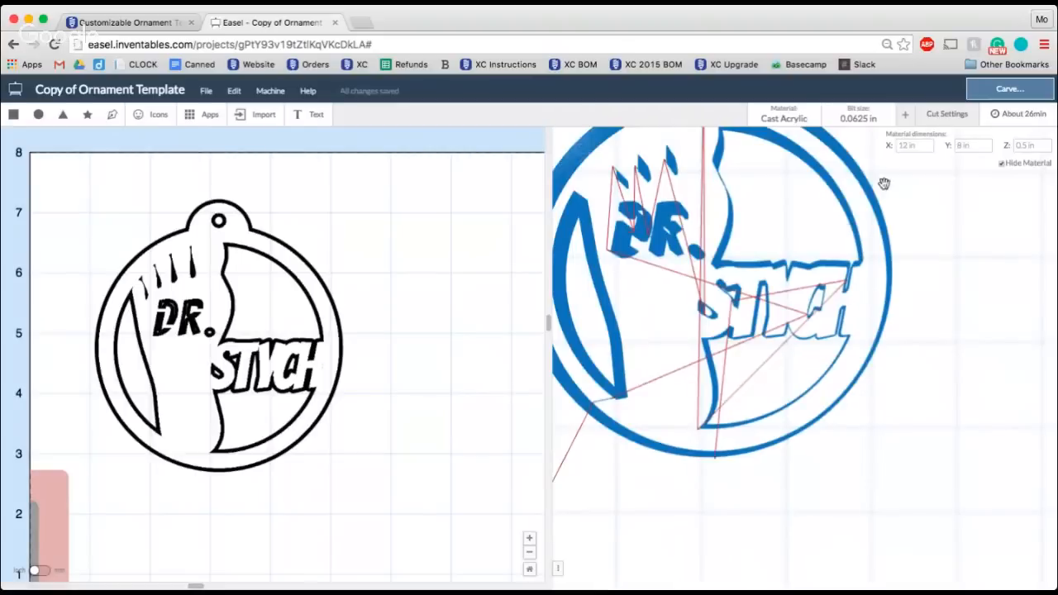
pyautogui.moveTo(813, 279); pyautogui.dragTo(812, 286)
pyautogui.scroll(-5, 812, 286)
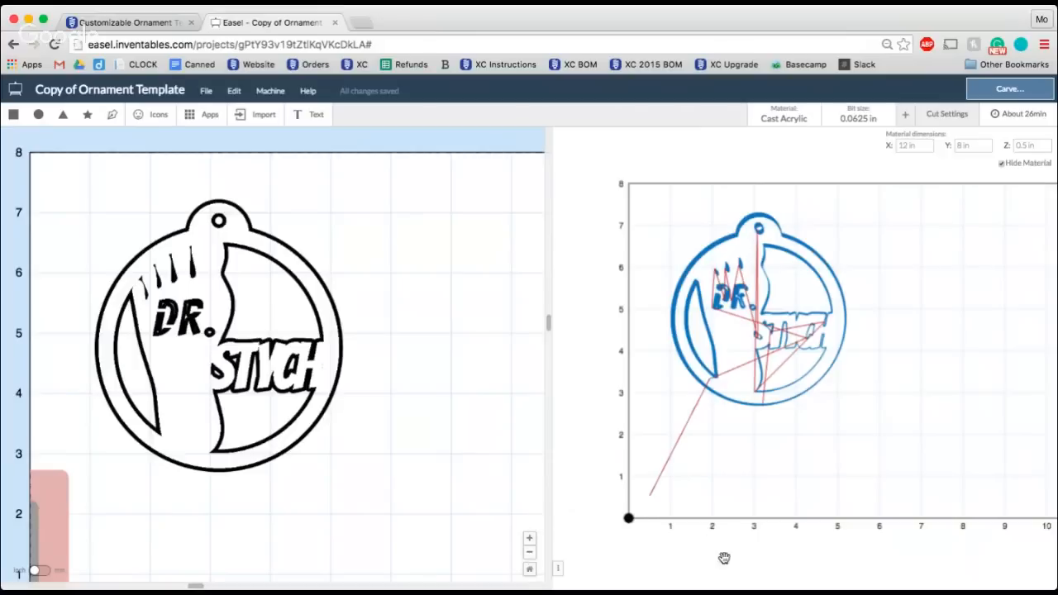
pyautogui.click(529, 557)
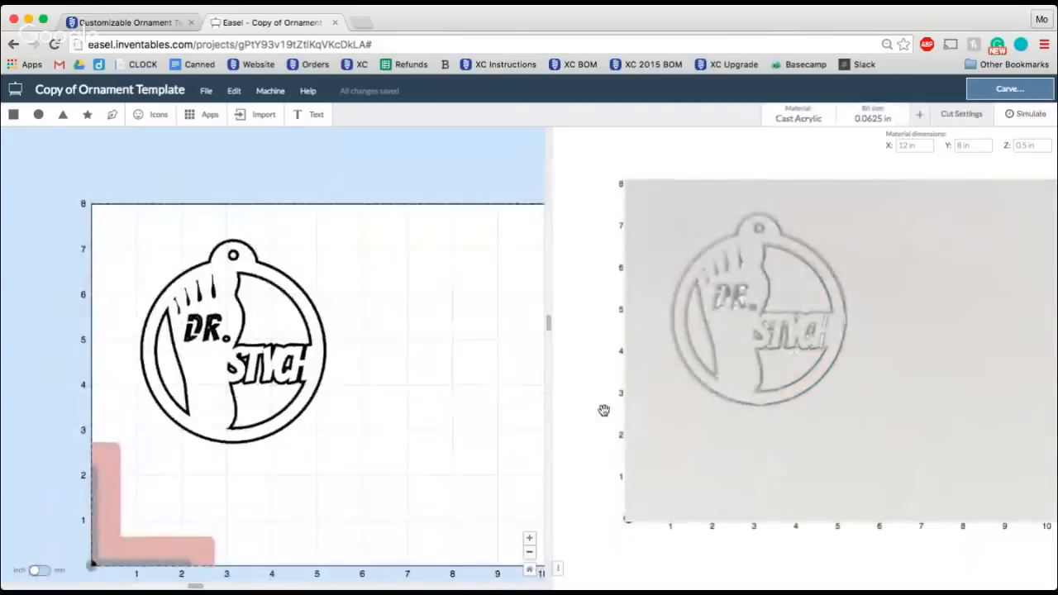
# Try other carving materials, including ABS, and return to Cast Acrylic
pyautogui.click(819, 120)
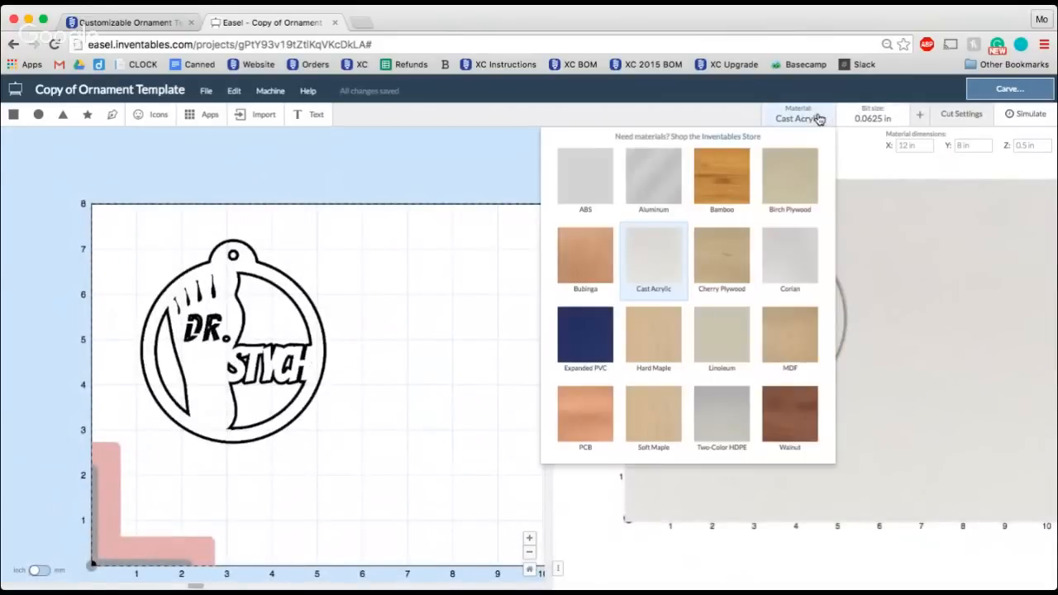
pyautogui.click(598, 335)
pyautogui.click(611, 184)
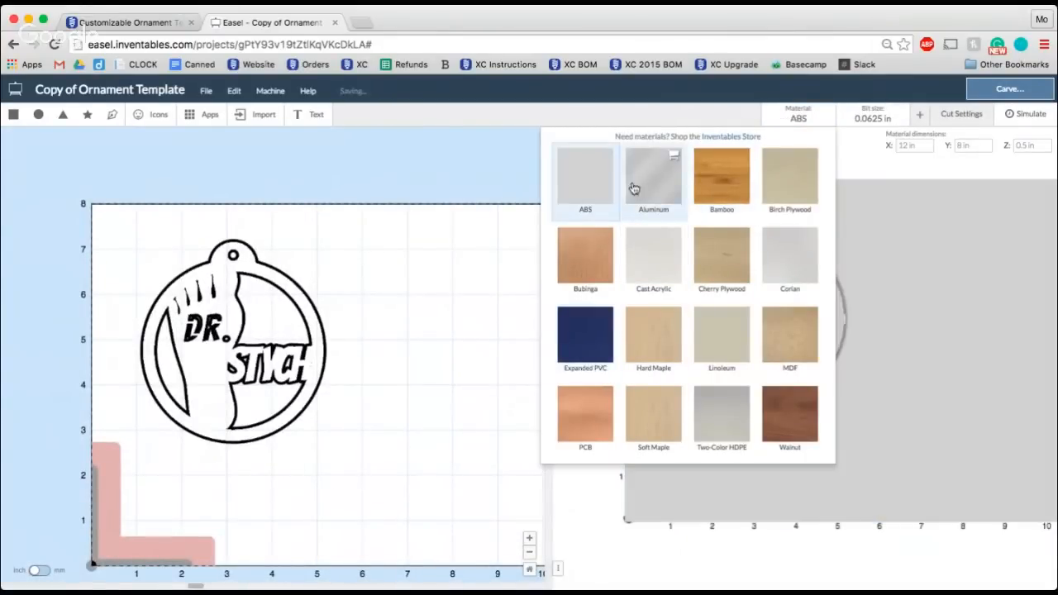
pyautogui.click(643, 188)
pyautogui.click(581, 188)
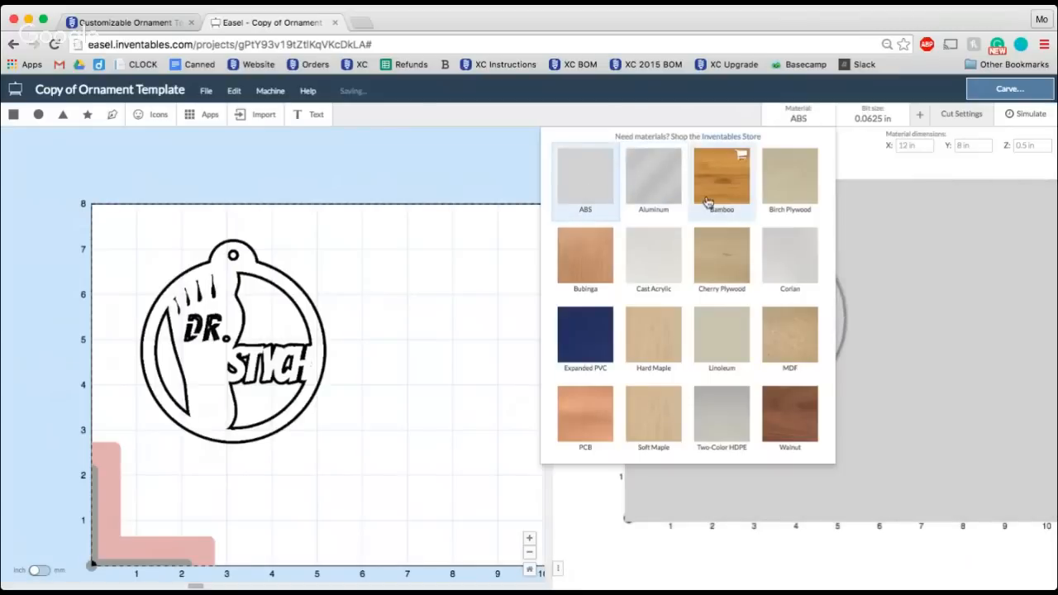
pyautogui.click(666, 266)
pyautogui.click(882, 203)
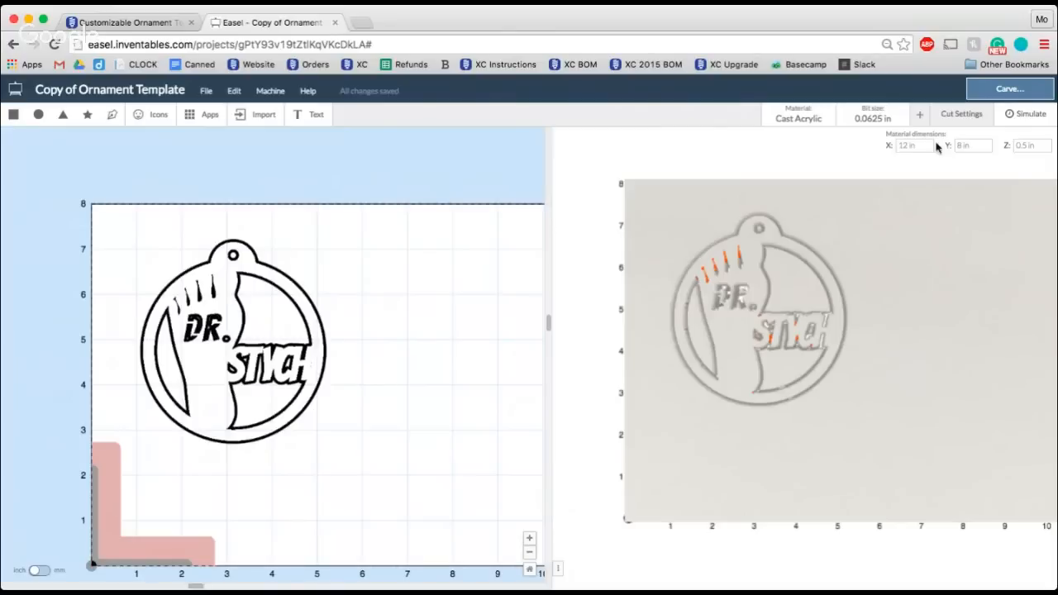
# Set the material thickness to 0.125 in
pyautogui.moveTo(1036, 145); pyautogui.dragTo(1017, 145)
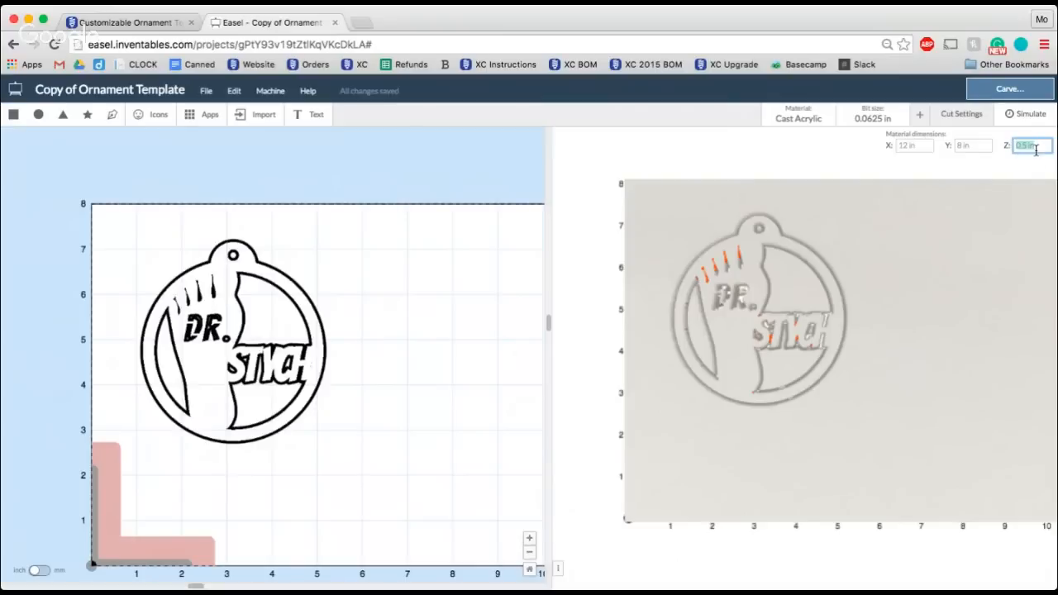
pyautogui.click(1035, 147)
pyautogui.moveTo(878, 337); pyautogui.dragTo(928, 229)
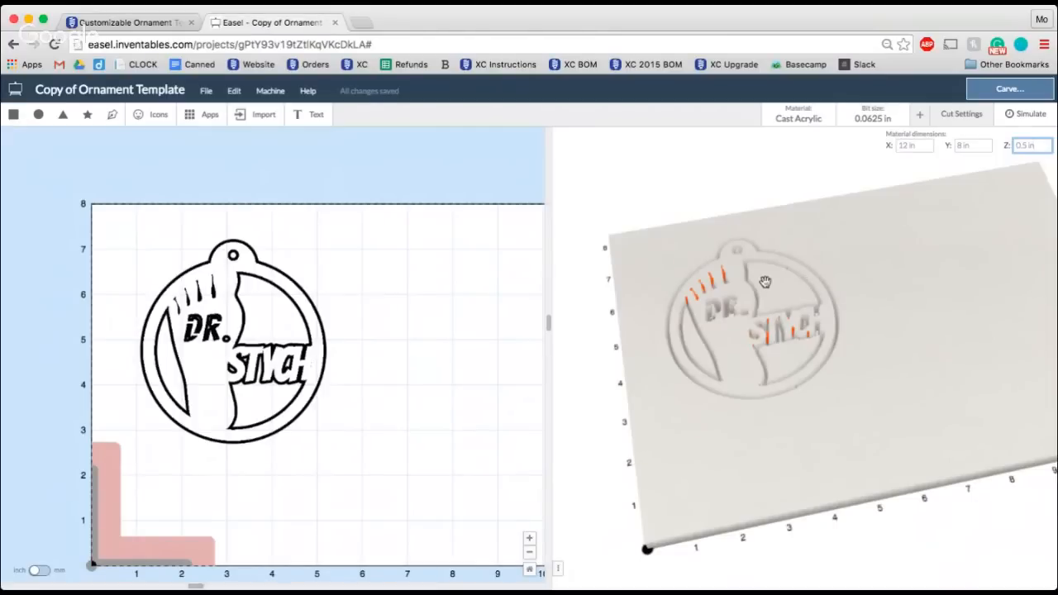
pyautogui.click(368, 357)
pyautogui.click(1018, 146)
pyautogui.write('.125')
pyautogui.press('Return')
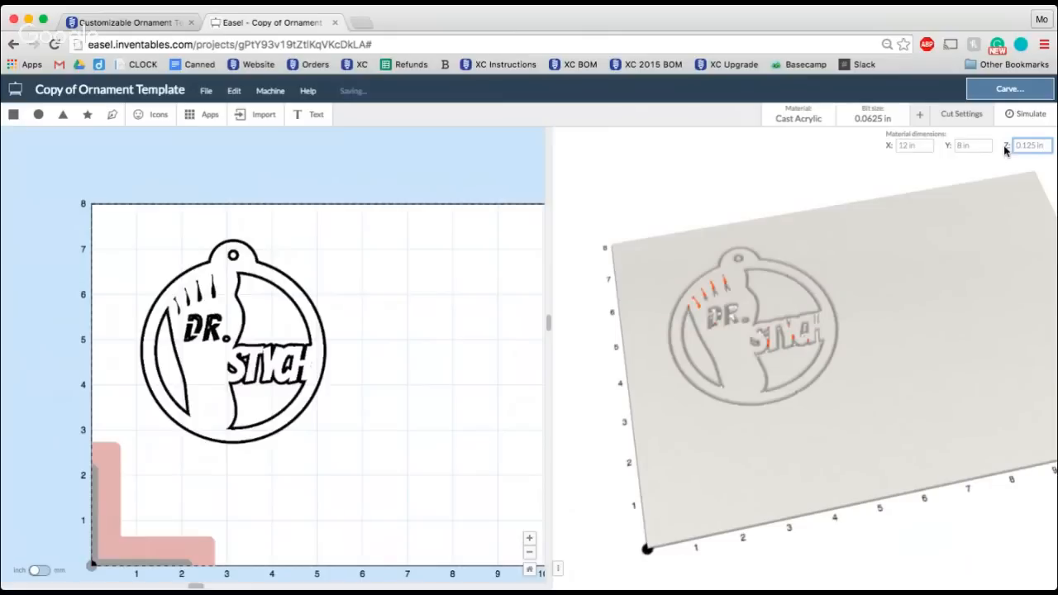
pyautogui.click(461, 404)
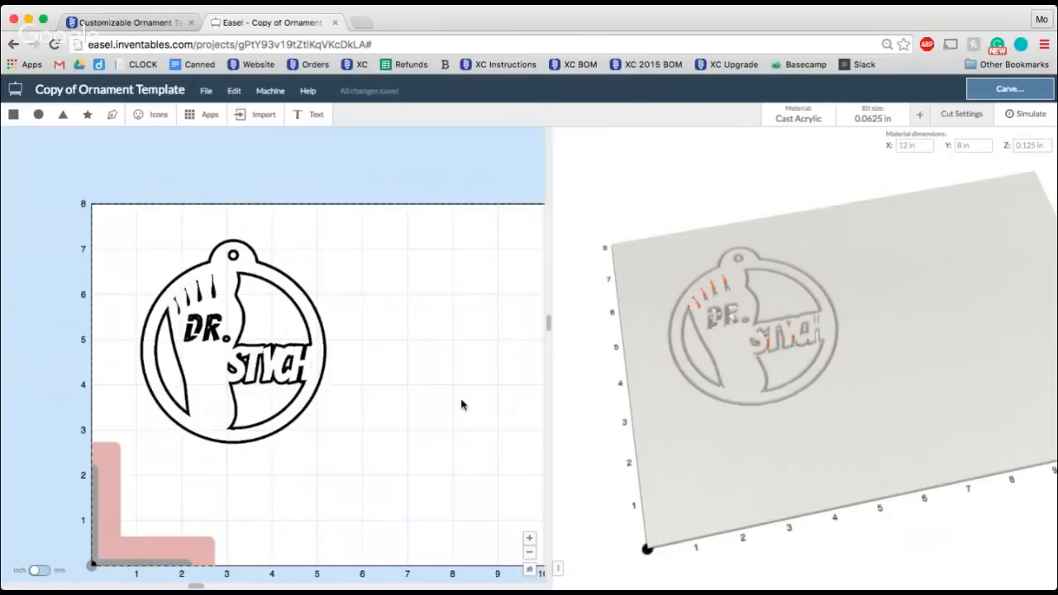
# Select the whole ornament and check its outline cut depth against the material thickness
pyautogui.hscroll(1, 447, 404)
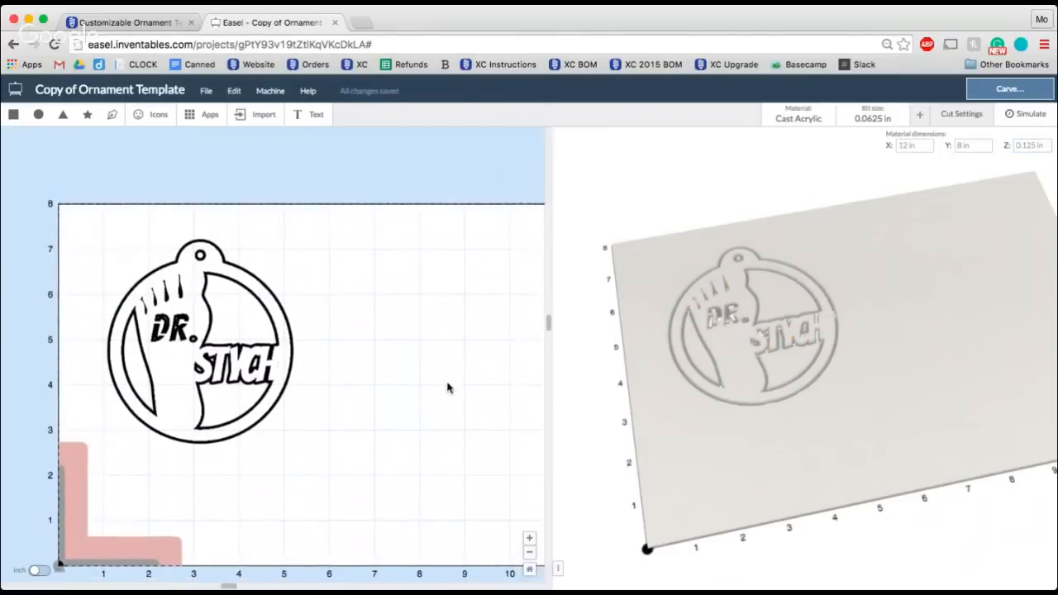
pyautogui.moveTo(115, 256); pyautogui.dragTo(345, 431)
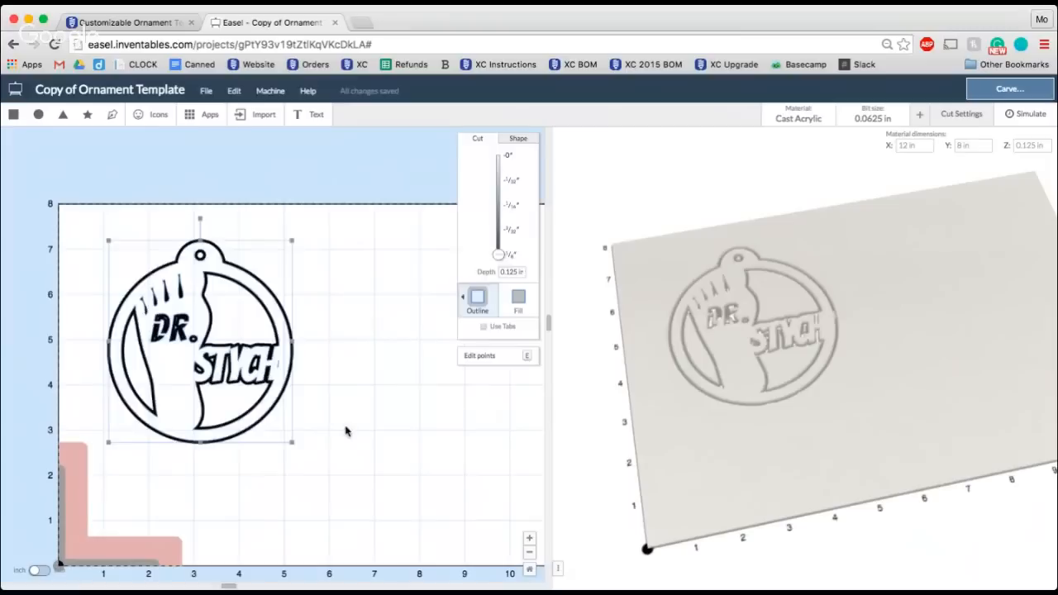
pyautogui.click(497, 253)
pyautogui.click(497, 257)
pyautogui.click(384, 354)
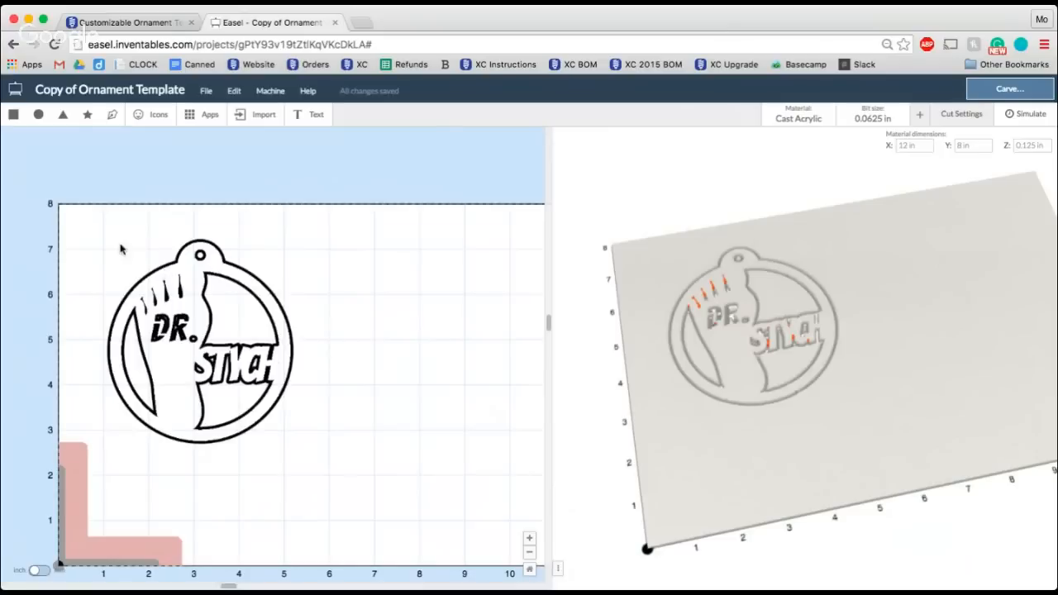
pyautogui.moveTo(120, 248); pyautogui.dragTo(293, 441)
# Simulate the carve in the 0.125 in thick acrylic and review the time estimate and toolpaths
pyautogui.moveTo(879, 323); pyautogui.dragTo(848, 390)
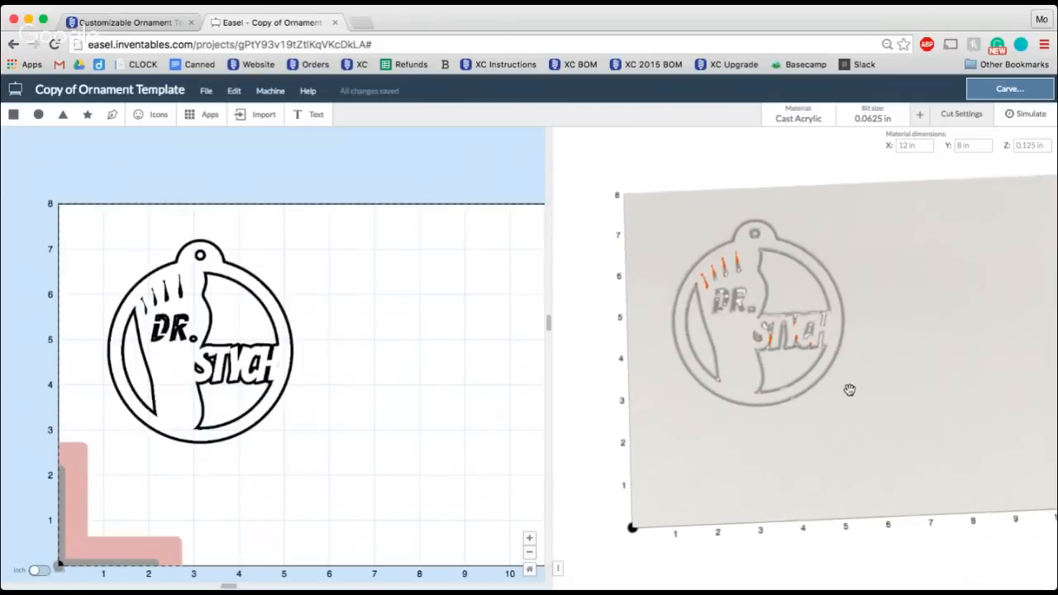
pyautogui.click(1019, 117)
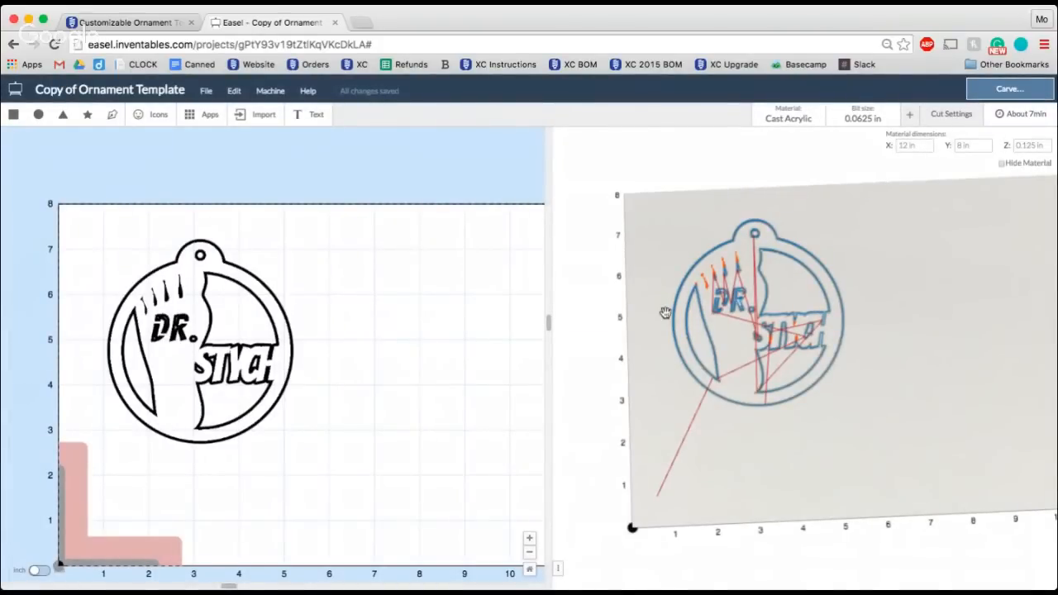
pyautogui.moveTo(871, 442); pyautogui.dragTo(860, 478)
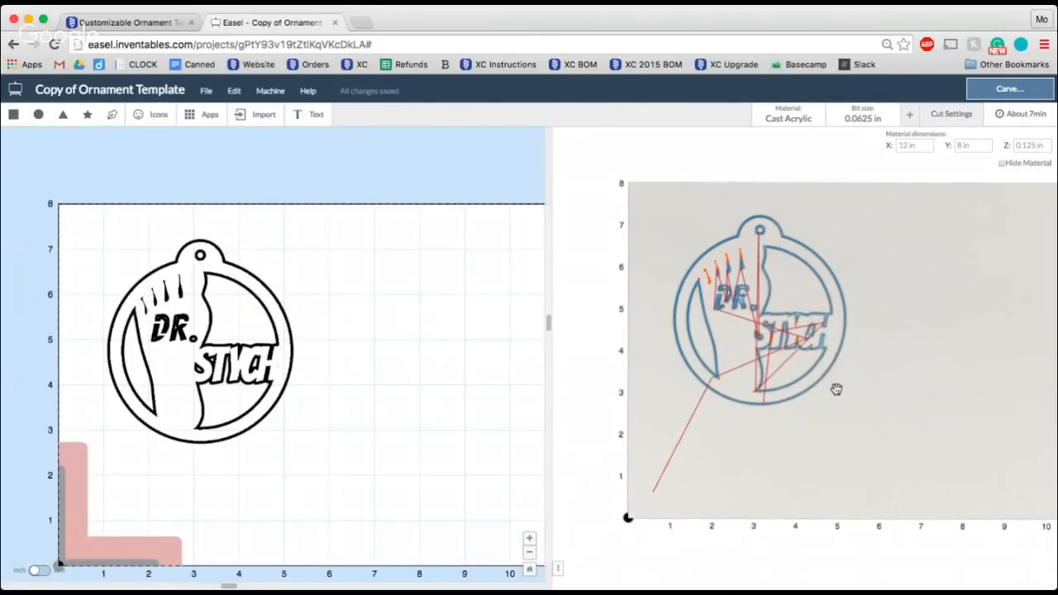
pyautogui.click(391, 338)
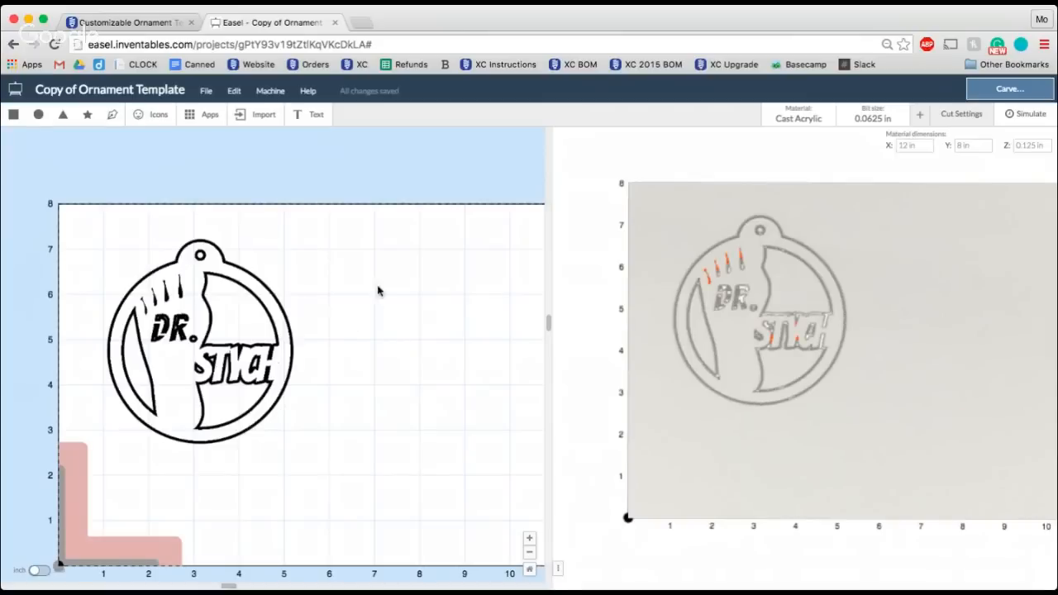
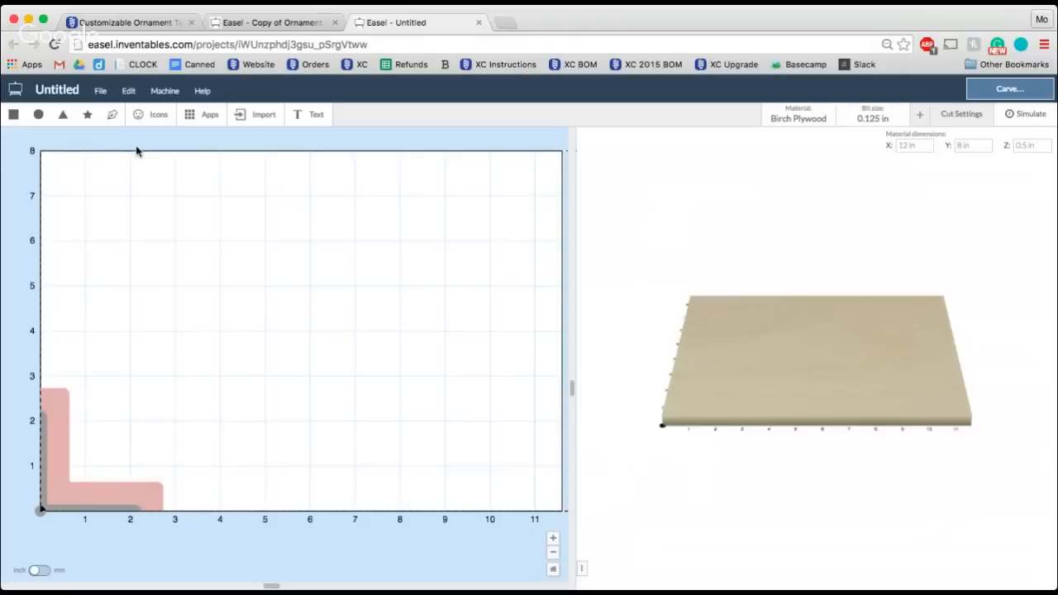
# Add a filled square to the new untitled project and enlarge it to about 4.7 in wide
pyautogui.click(18, 123)
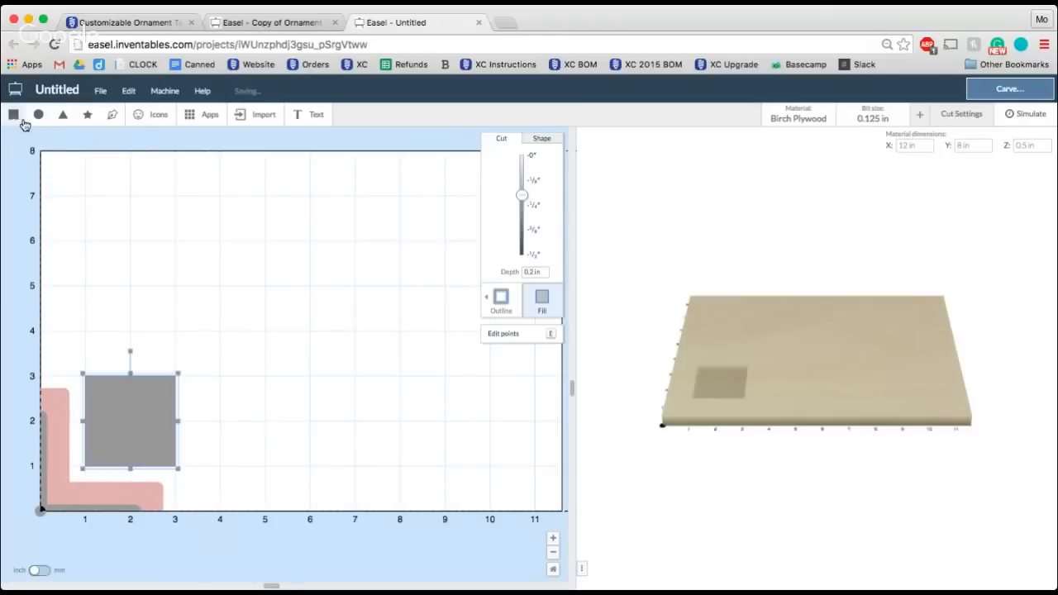
pyautogui.moveTo(180, 373); pyautogui.dragTo(319, 271)
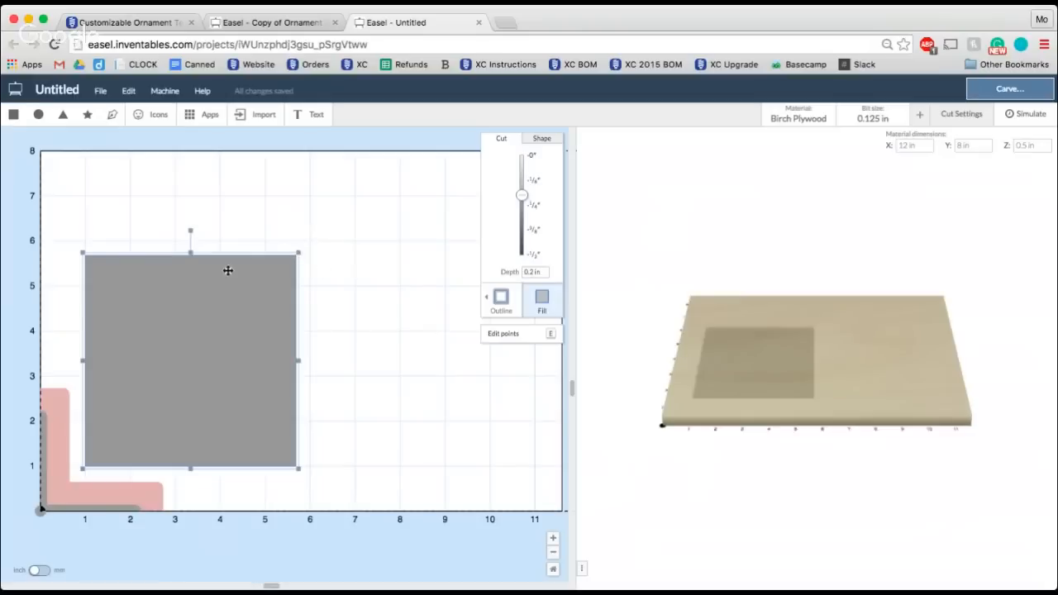
pyautogui.moveTo(210, 334)
pyautogui.mouseDown()
pyautogui.moveTo(220, 321)
pyautogui.moveTo(210, 326)
pyautogui.mouseUp()
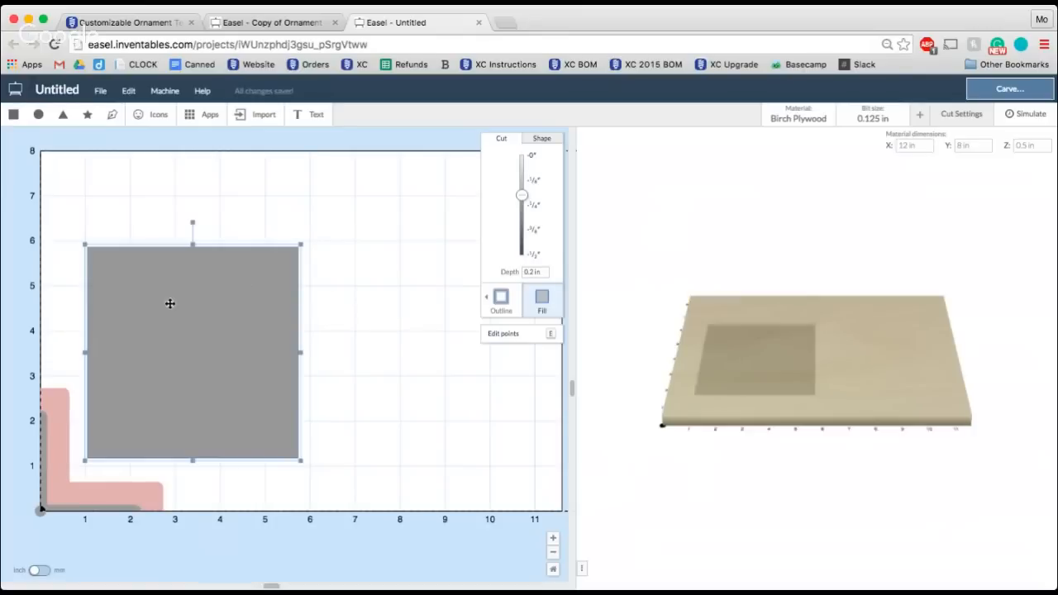
# Duplicate the large square and place the copy almost directly over the original
pyautogui.click(126, 92)
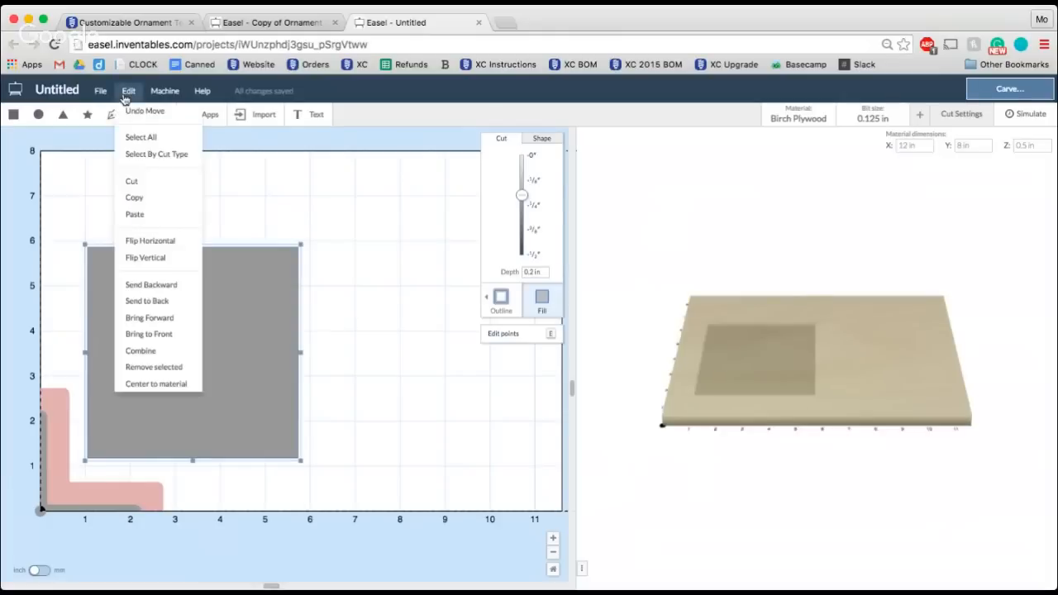
pyautogui.click(157, 198)
pyautogui.click(129, 91)
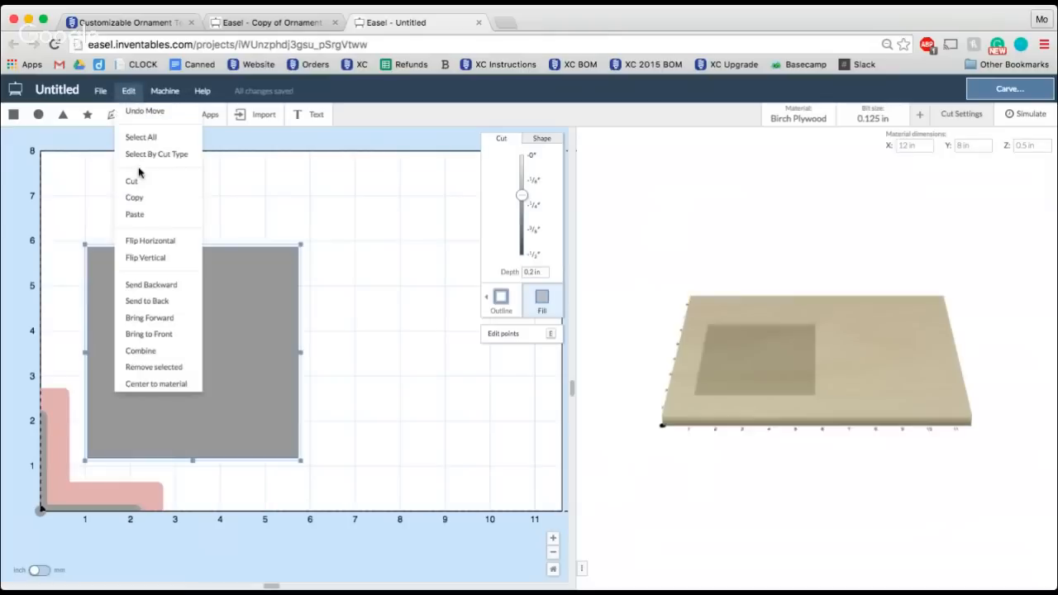
pyautogui.click(142, 212)
pyautogui.moveTo(377, 323); pyautogui.dragTo(171, 331)
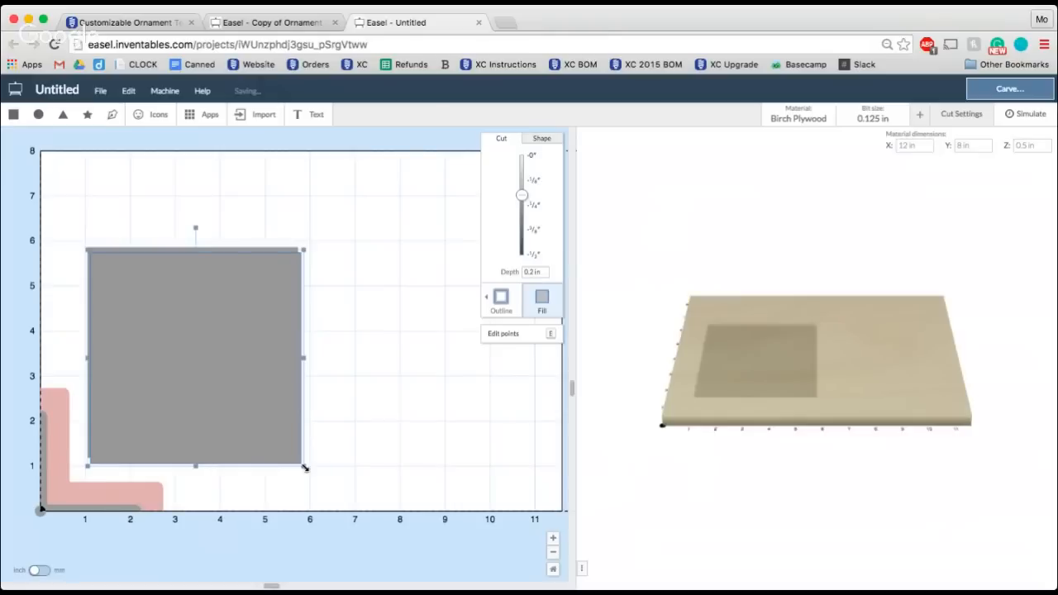
# Shrink the copied square to slightly smaller than the original and set its cut depth to 0
pyautogui.moveTo(305, 468); pyautogui.dragTo(248, 430)
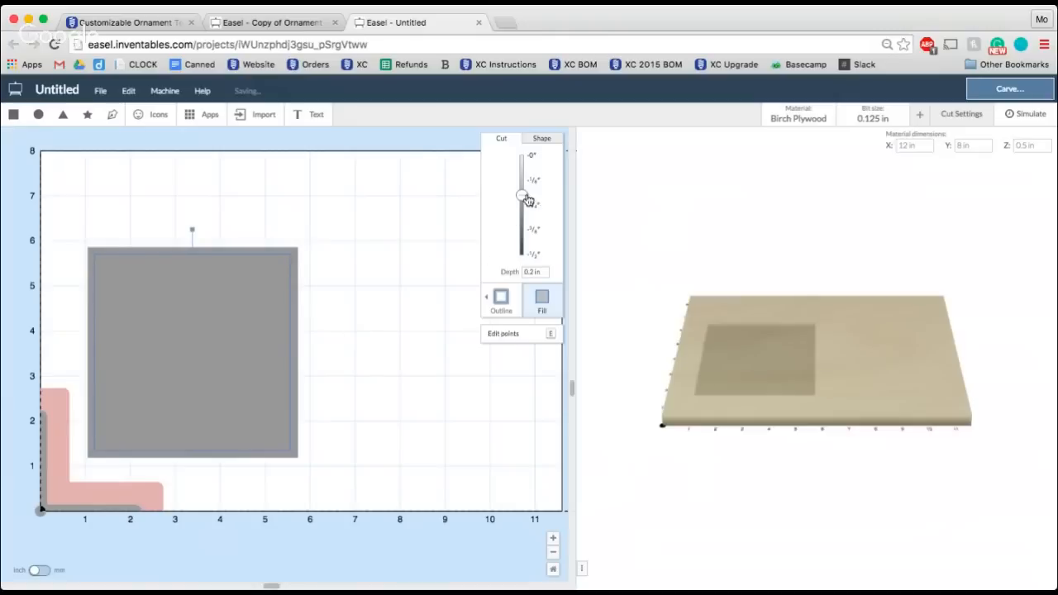
pyautogui.moveTo(526, 200); pyautogui.dragTo(520, 145)
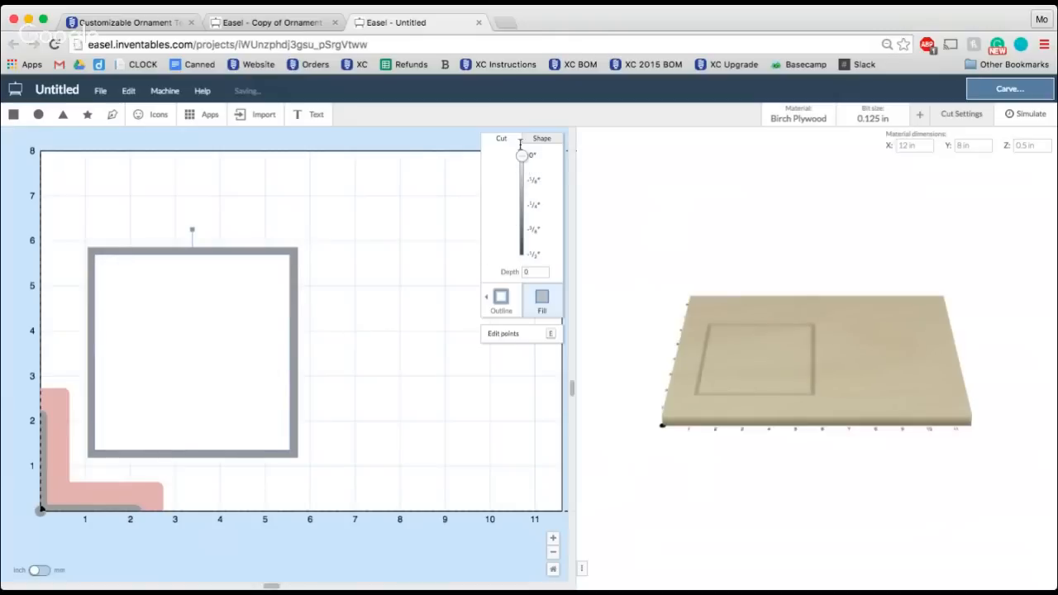
pyautogui.click(435, 224)
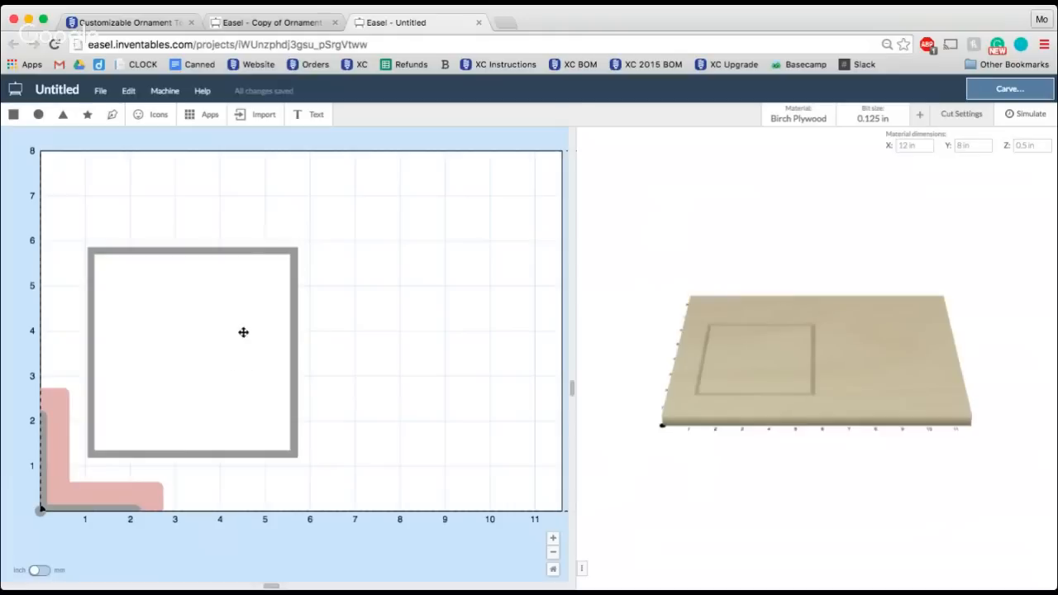
# Select both squares and align their centers to form an even square frame
pyautogui.click(232, 282)
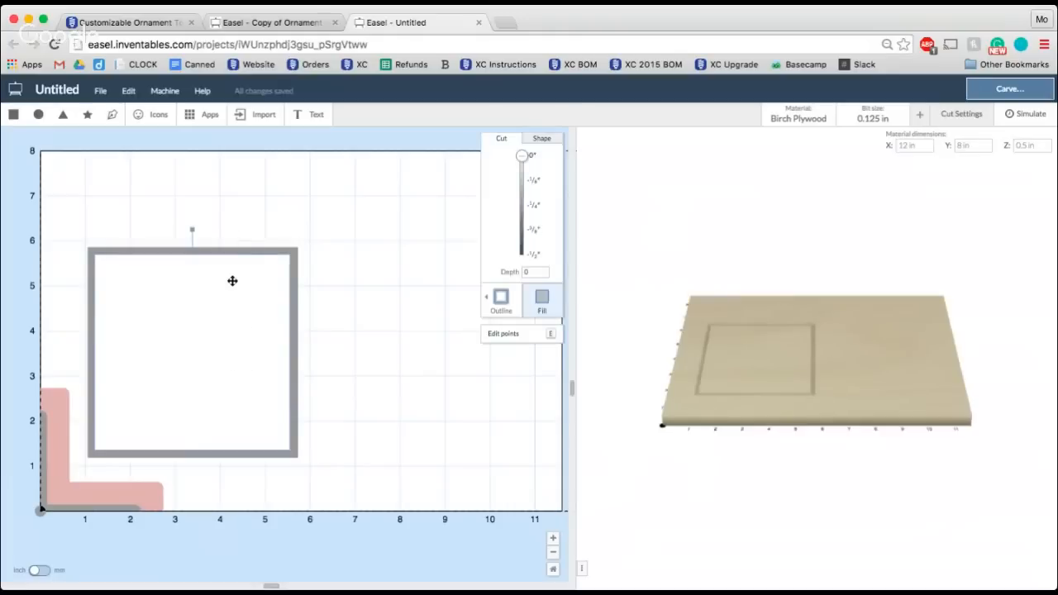
pyautogui.click(242, 226)
pyautogui.moveTo(224, 220); pyautogui.dragTo(281, 323)
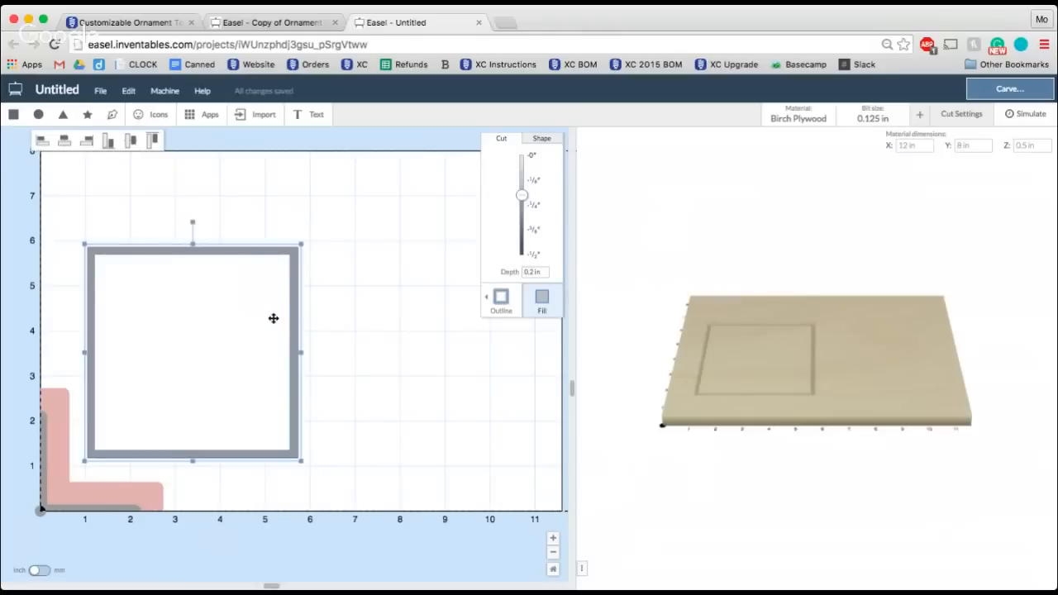
pyautogui.click(66, 146)
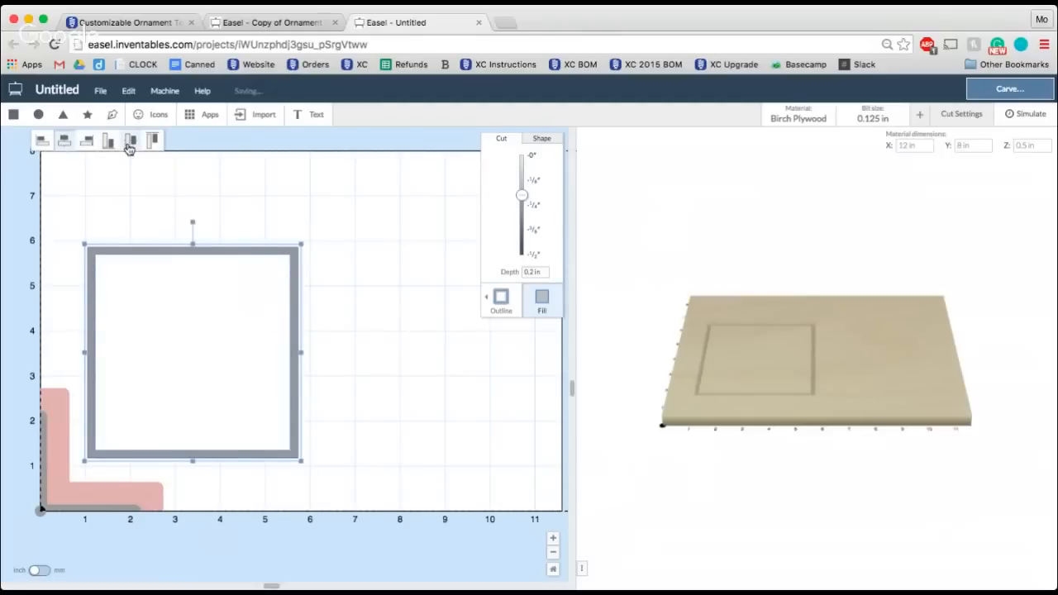
pyautogui.click(340, 233)
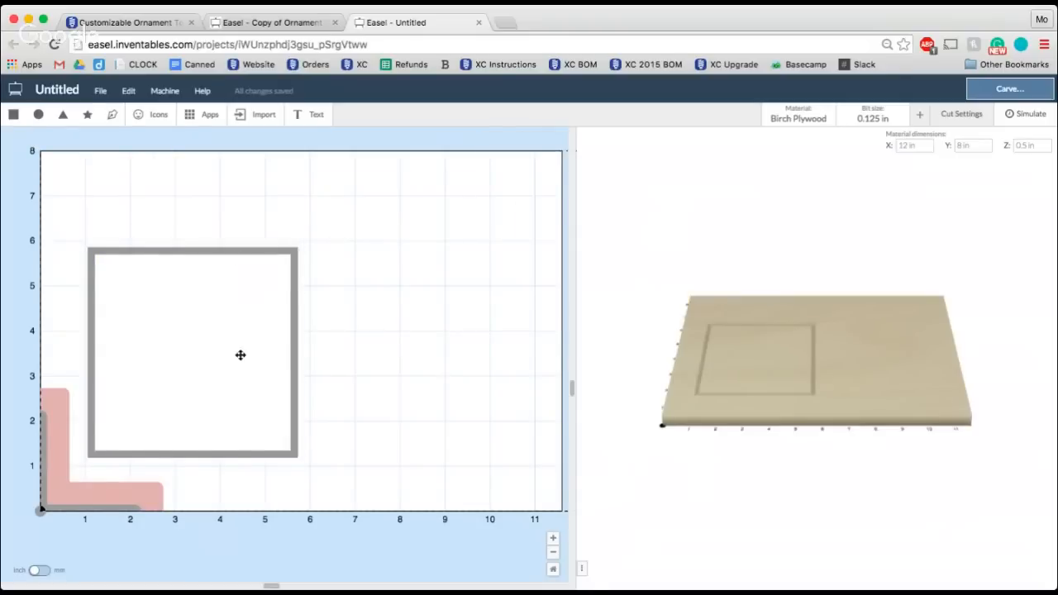
# Add a filled circle about 1 in wide and center it on the square frame's upper edge
pyautogui.click(38, 115)
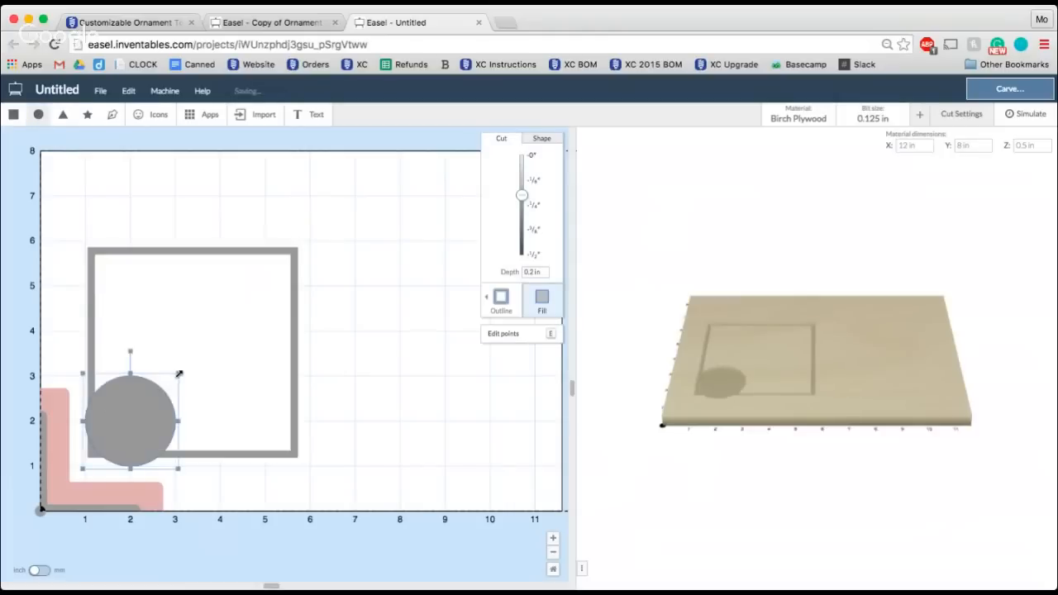
pyautogui.moveTo(169, 381); pyautogui.dragTo(199, 253)
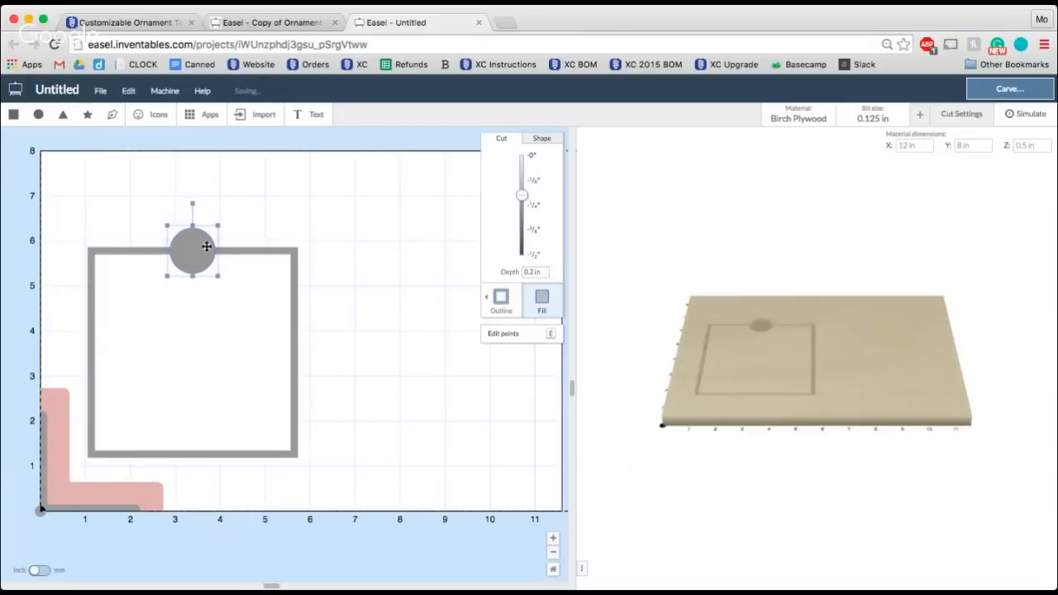
pyautogui.click(245, 265)
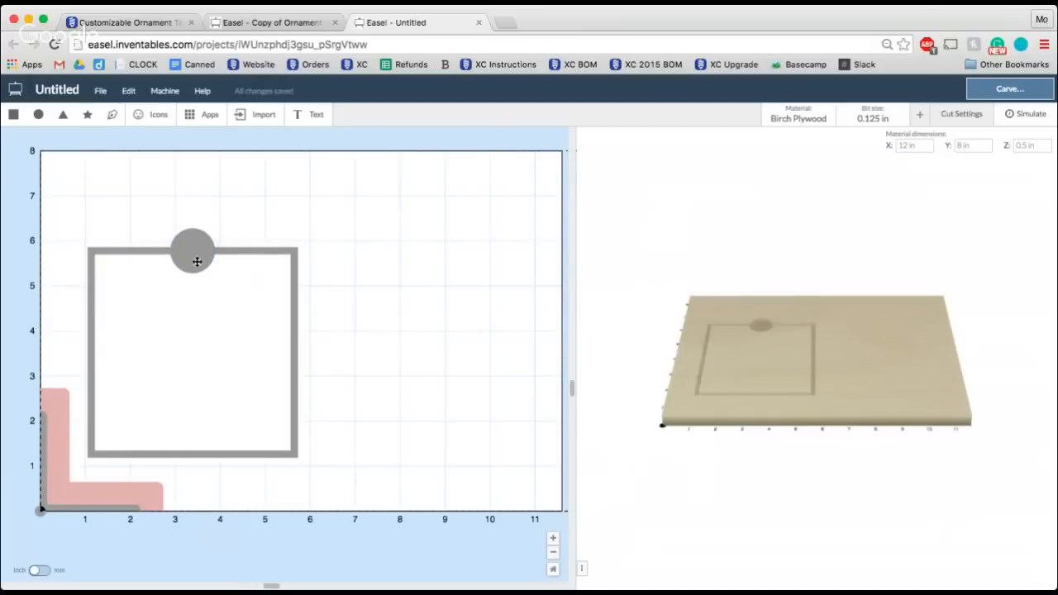
# Bring the zero-depth inner square to the front so it covers the circle's lower half
pyautogui.click(229, 324)
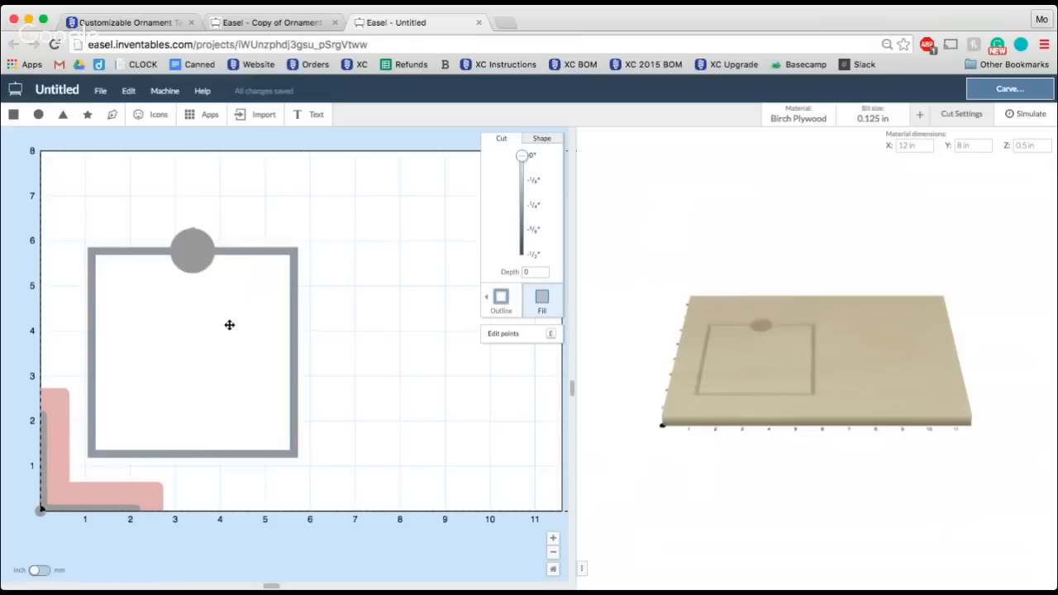
pyautogui.click(131, 92)
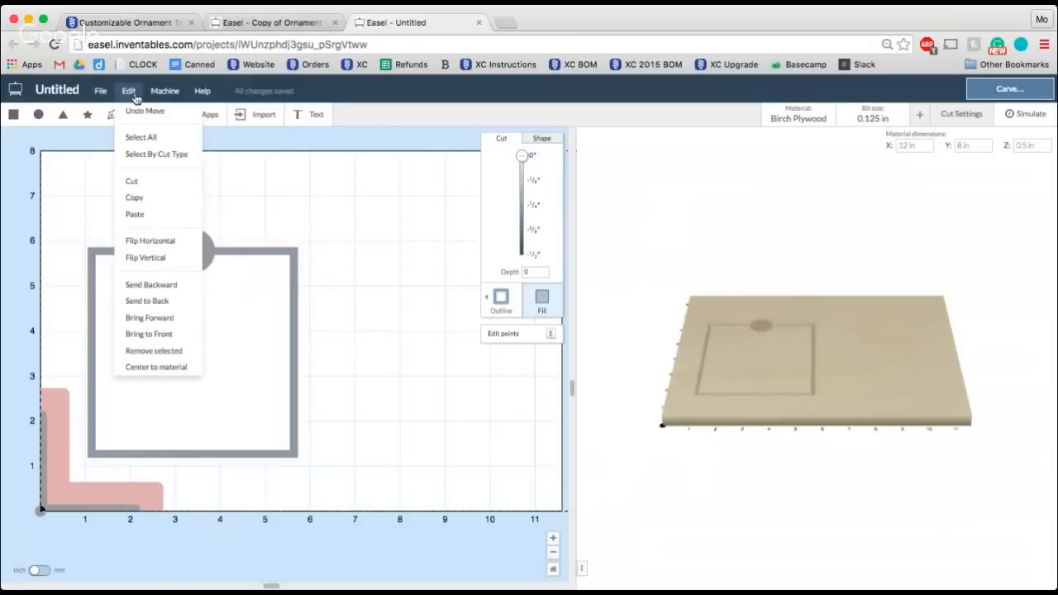
pyautogui.click(148, 334)
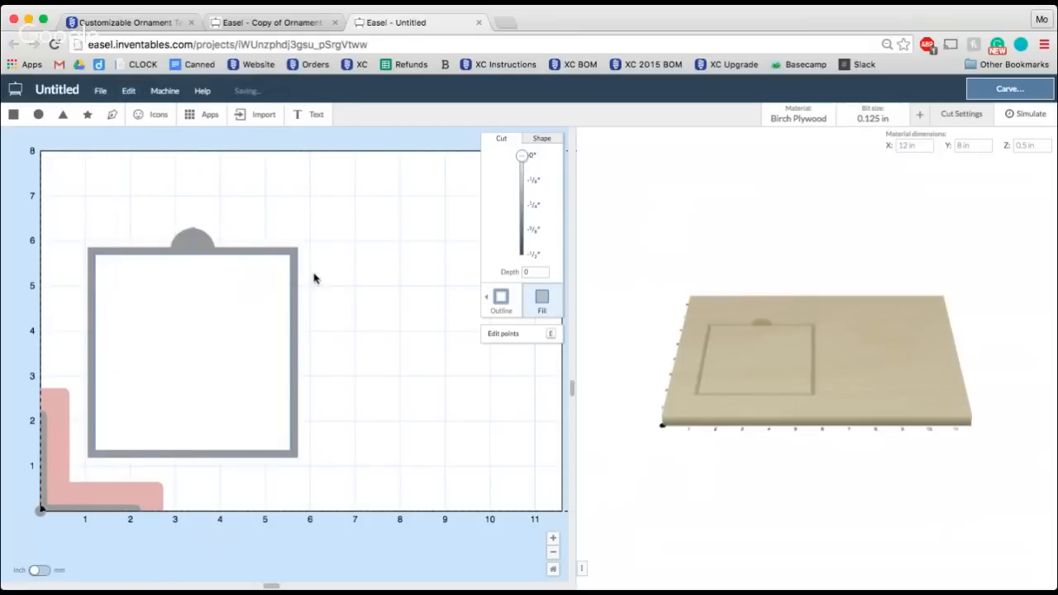
pyautogui.click(357, 291)
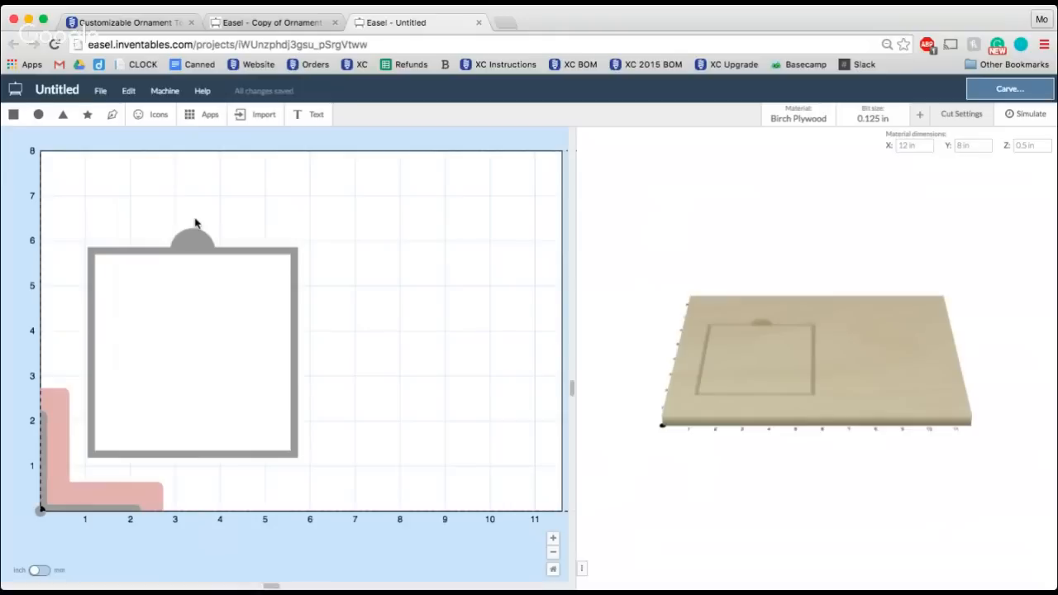
# Add a circle about 0.25 in wide inside the half-round tab and set its cut depth to 0 as a hanging hole
pyautogui.click(38, 114)
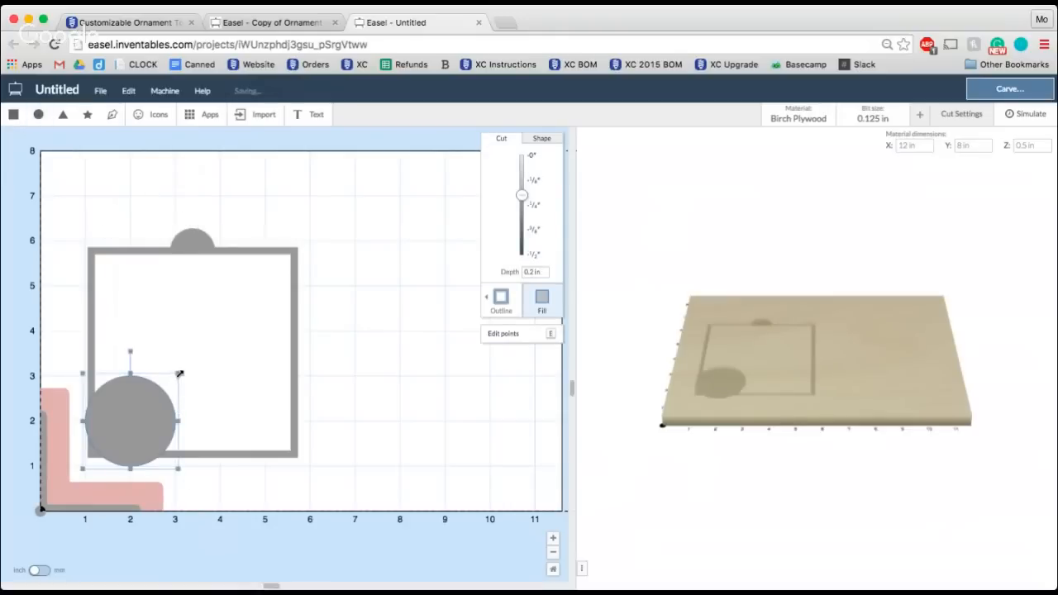
pyautogui.moveTo(178, 373); pyautogui.dragTo(92, 450)
pyautogui.moveTo(111, 398); pyautogui.dragTo(196, 201)
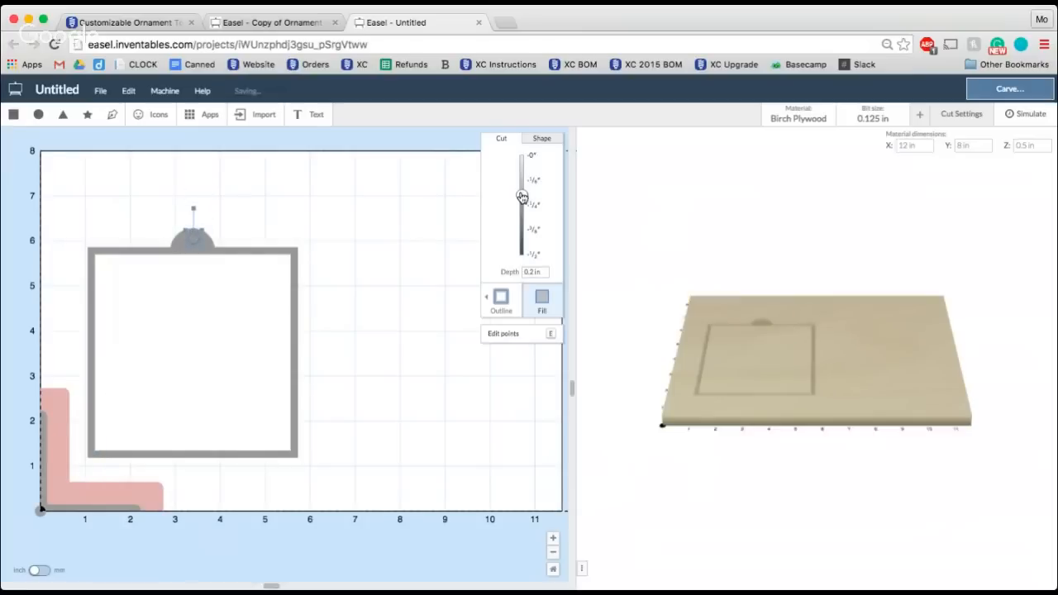
pyautogui.moveTo(522, 195); pyautogui.dragTo(523, 149)
pyautogui.click(404, 210)
# Select the frame, tab and hole and align their centers horizontally
pyautogui.click(194, 238)
pyautogui.click(208, 206)
pyautogui.moveTo(202, 190); pyautogui.dragTo(171, 321)
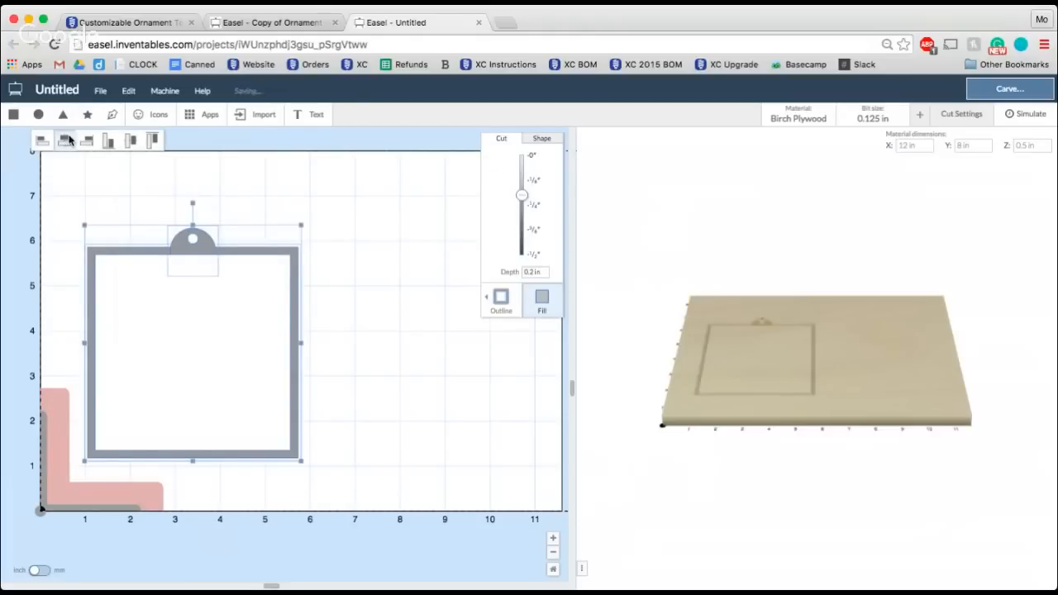
pyautogui.click(299, 195)
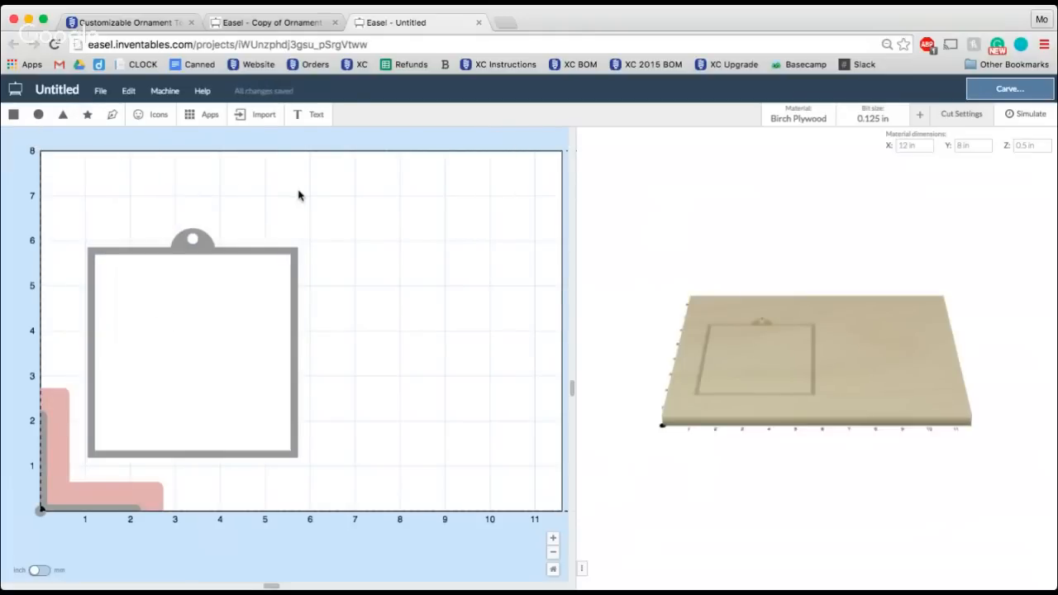
# Select the frame, tab and hanging hole and combine them into a single shape
pyautogui.moveTo(143, 209); pyautogui.dragTo(231, 323)
pyautogui.click(127, 93)
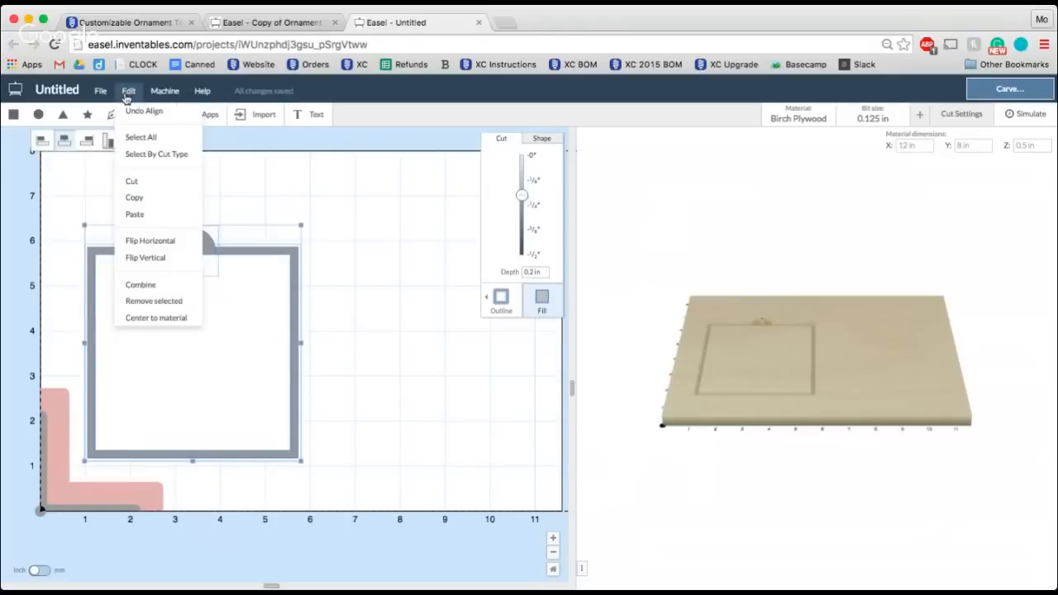
pyautogui.click(180, 284)
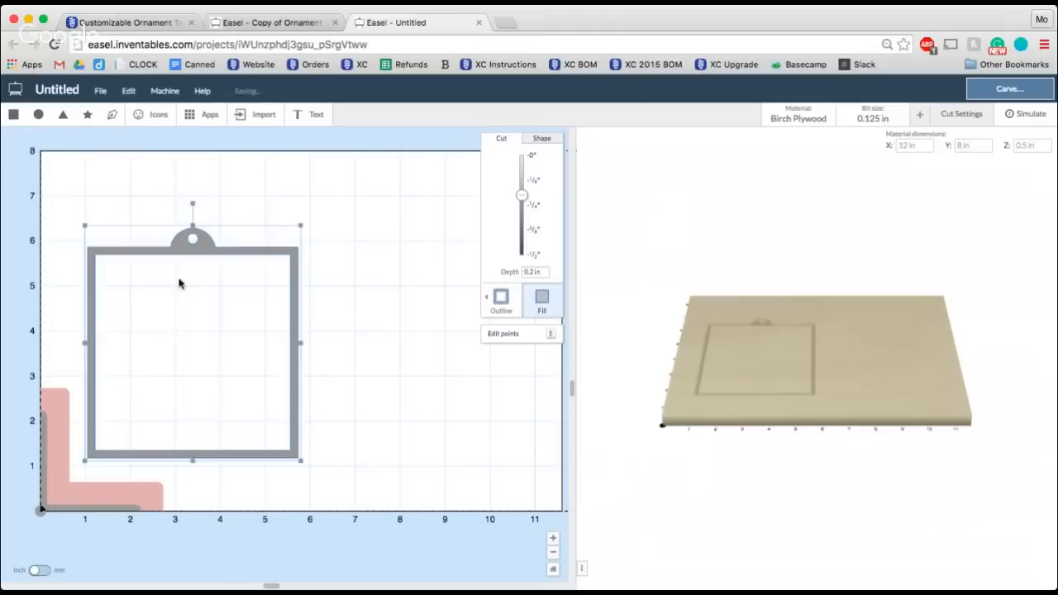
pyautogui.click(368, 268)
# Scale the combined ornament frame down to about 2.6 in wide and back up to about 5 in wide
pyautogui.click(273, 253)
pyautogui.moveTo(300, 224); pyautogui.dragTo(210, 324)
pyautogui.click(291, 328)
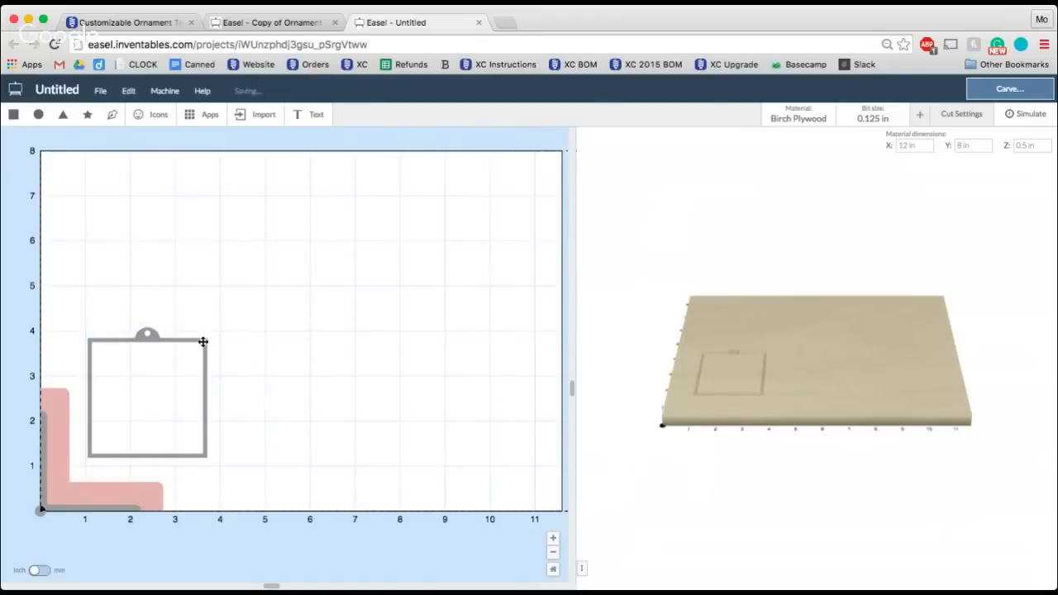
pyautogui.click(203, 341)
pyautogui.click(211, 331)
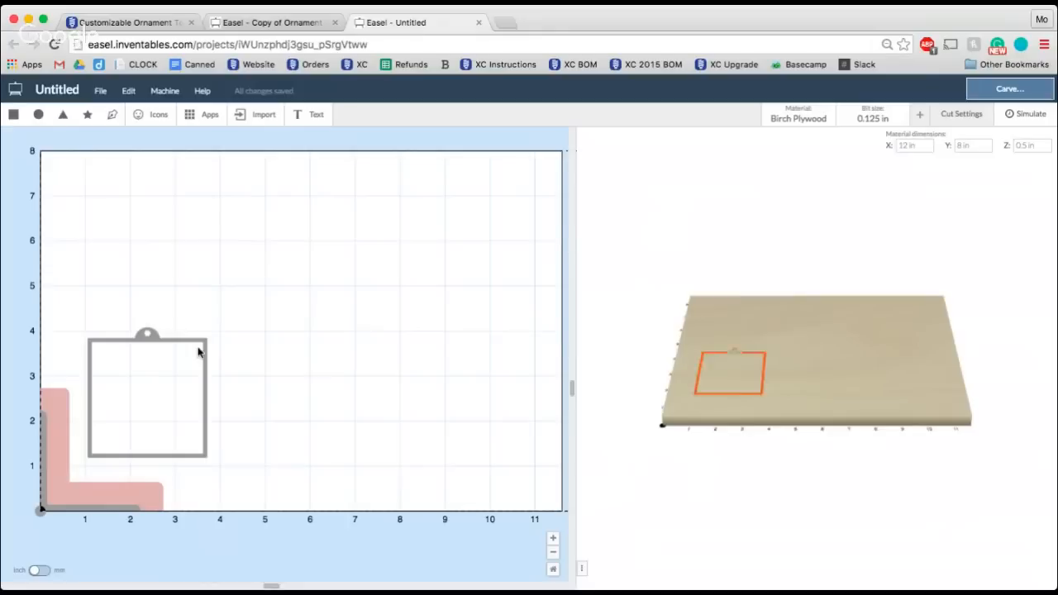
pyautogui.click(204, 348)
pyautogui.click(214, 325)
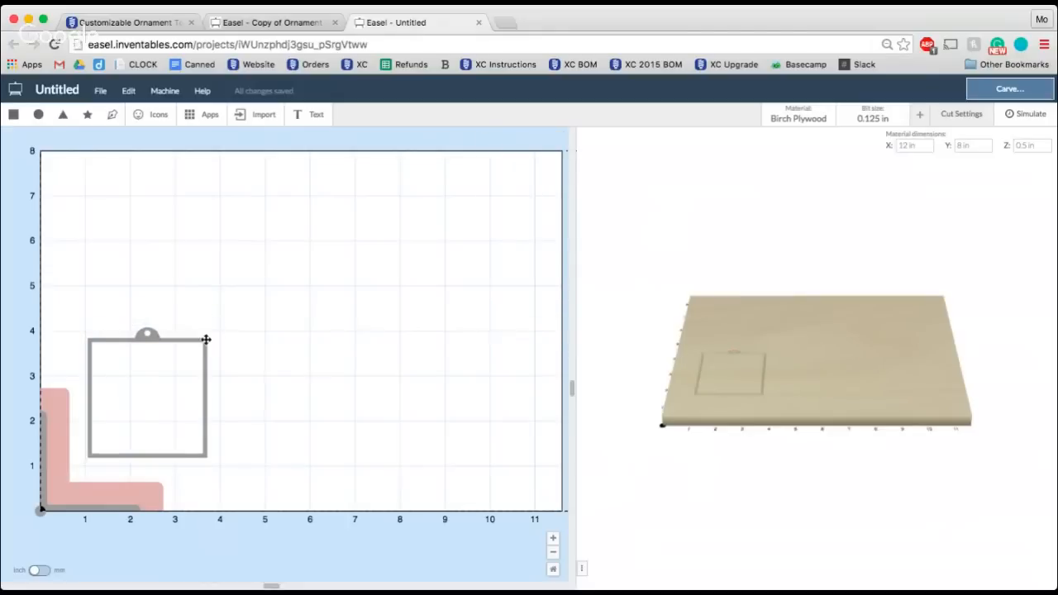
pyautogui.click(206, 338)
pyautogui.moveTo(209, 324); pyautogui.dragTo(314, 228)
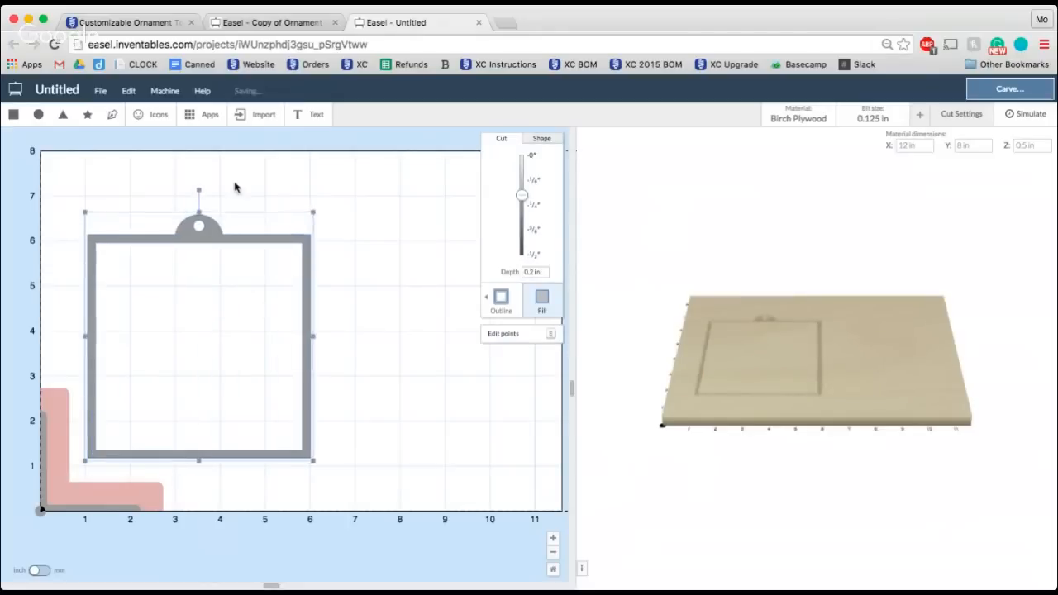
pyautogui.click(189, 174)
# Check the icon design library, close it, and scale the ornament frame down to about 4 in wide
pyautogui.click(154, 124)
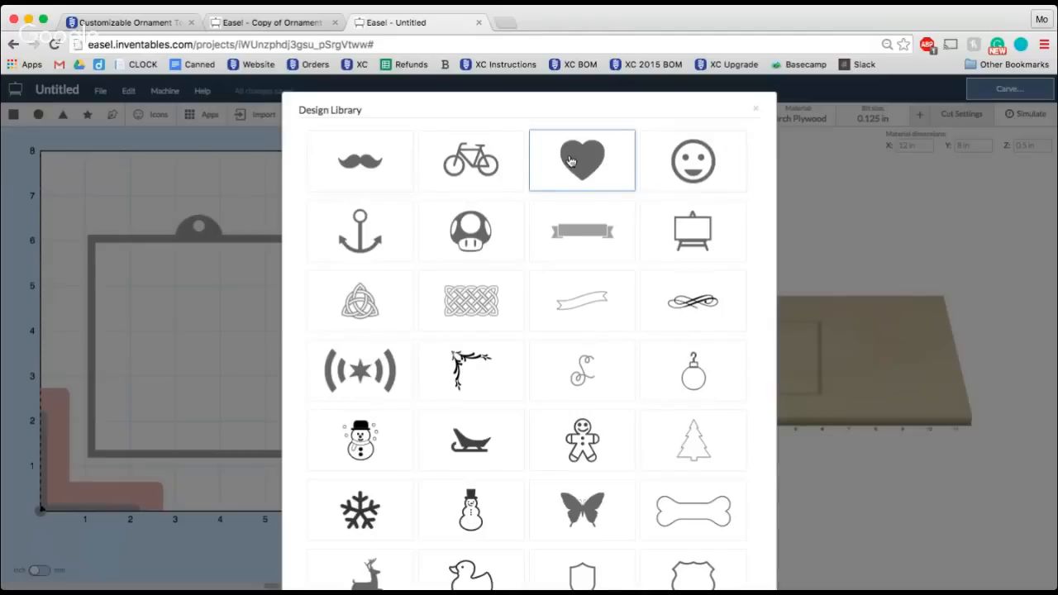
pyautogui.click(229, 190)
pyautogui.click(305, 240)
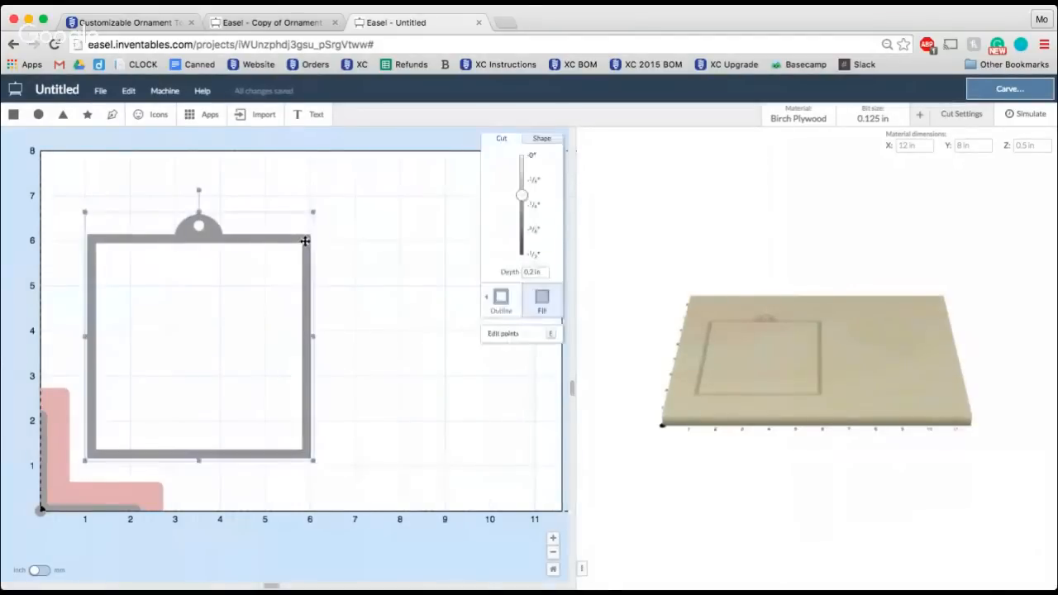
pyautogui.moveTo(315, 213); pyautogui.dragTo(286, 269)
pyautogui.click(292, 297)
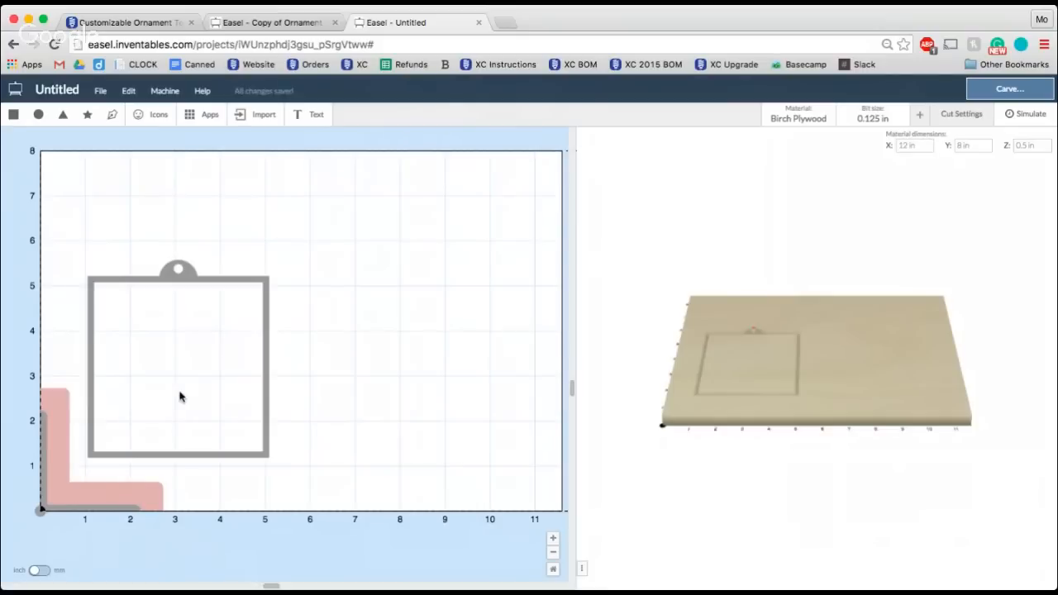
# Open the recent "Ornament - Maui" project and examine its design and 3D carve preview up close
pyautogui.click(14, 93)
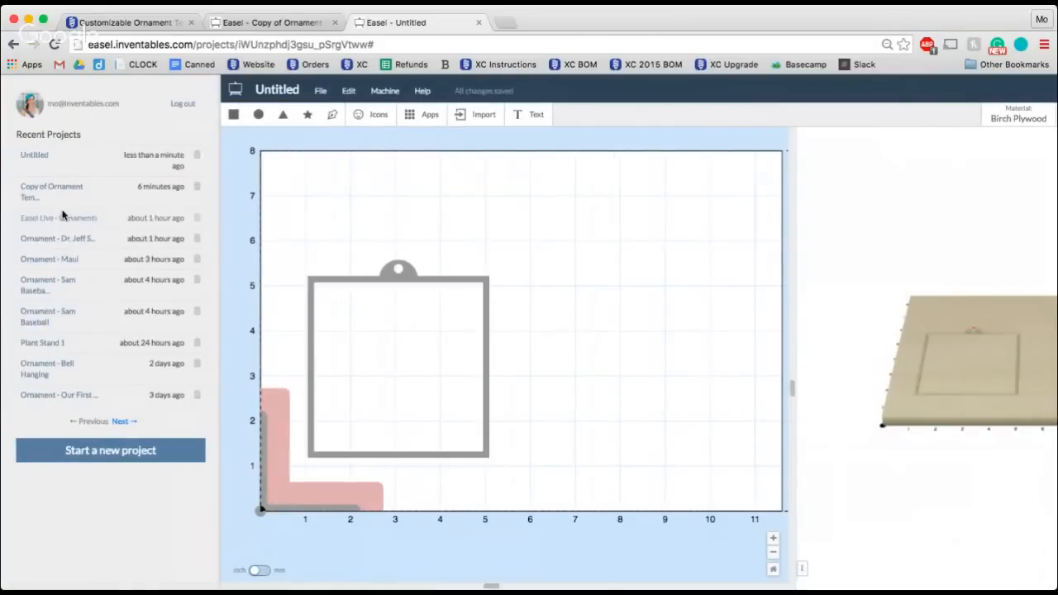
pyautogui.click(69, 260)
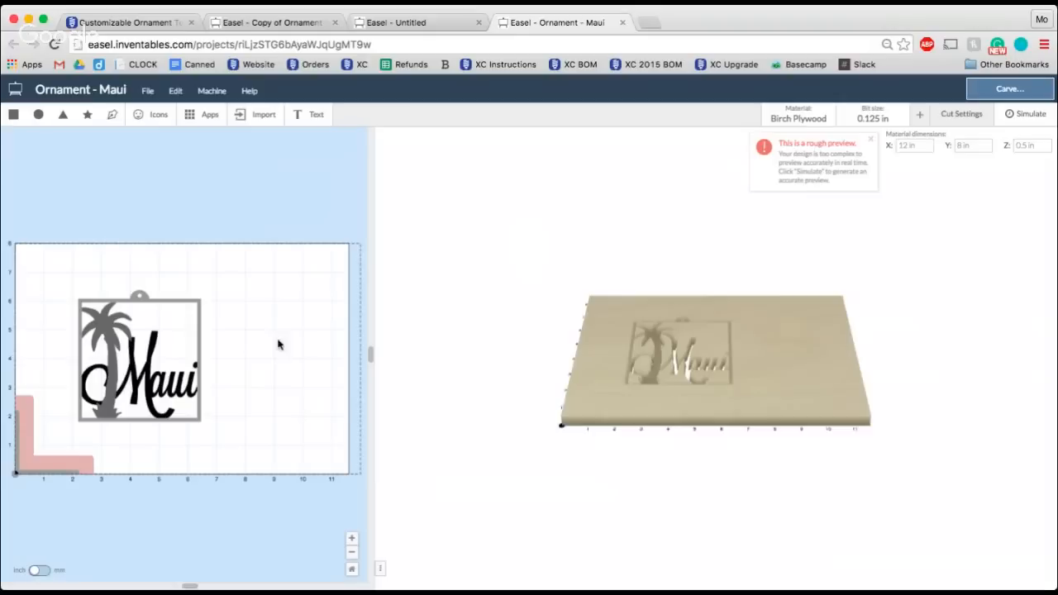
pyautogui.moveTo(376, 569); pyautogui.dragTo(400, 569)
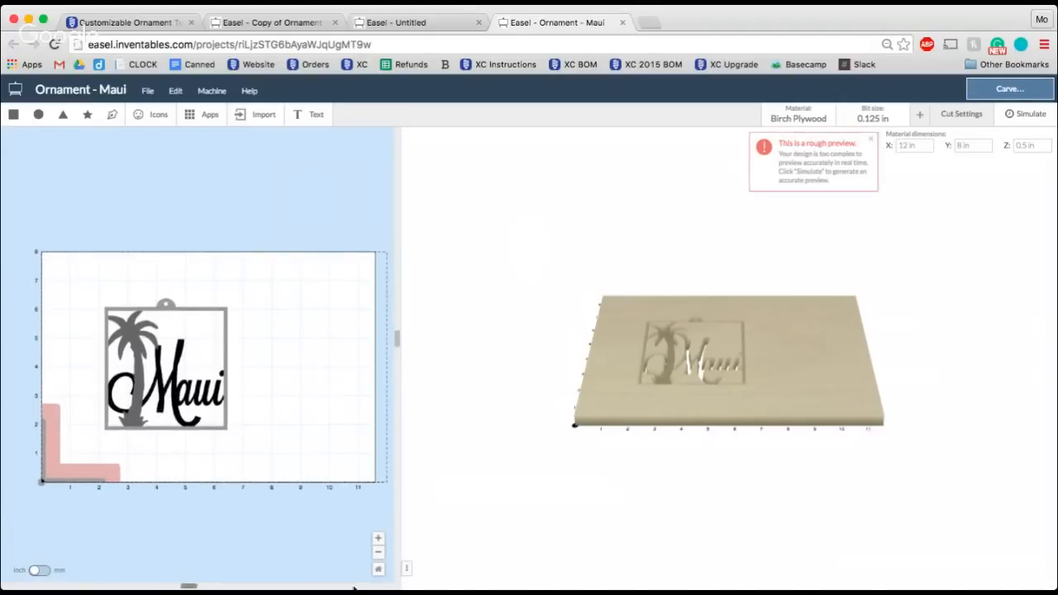
pyautogui.click(379, 539)
pyautogui.click(378, 539)
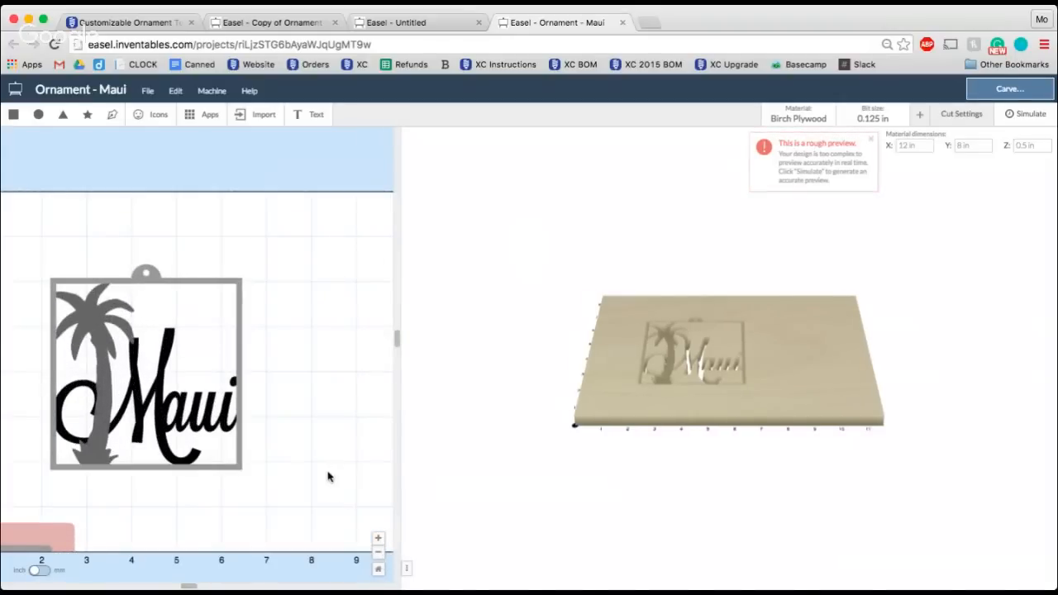
pyautogui.hscroll(-3, 328, 476)
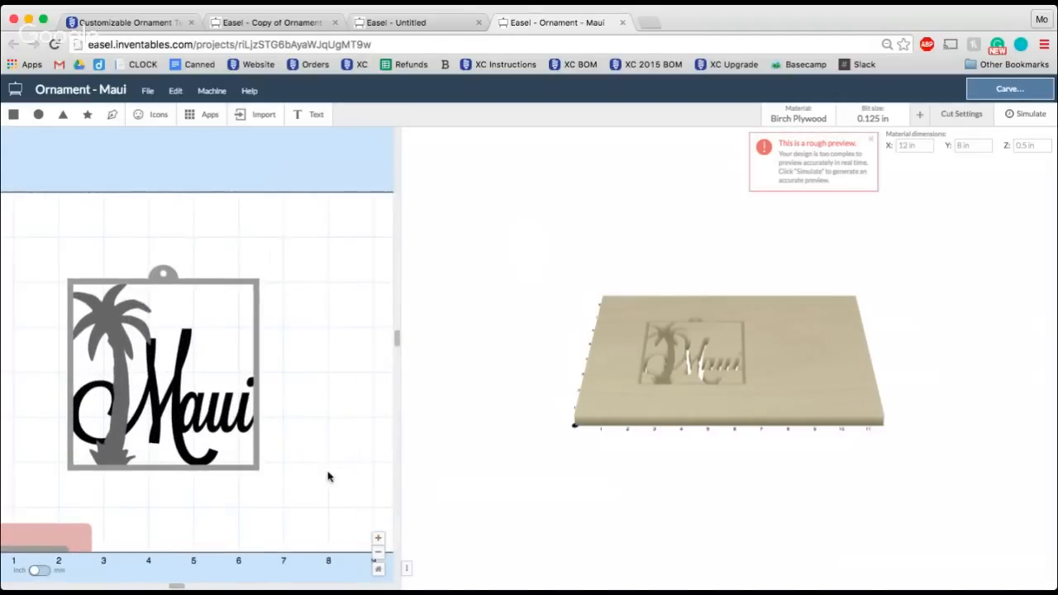
pyautogui.click(378, 538)
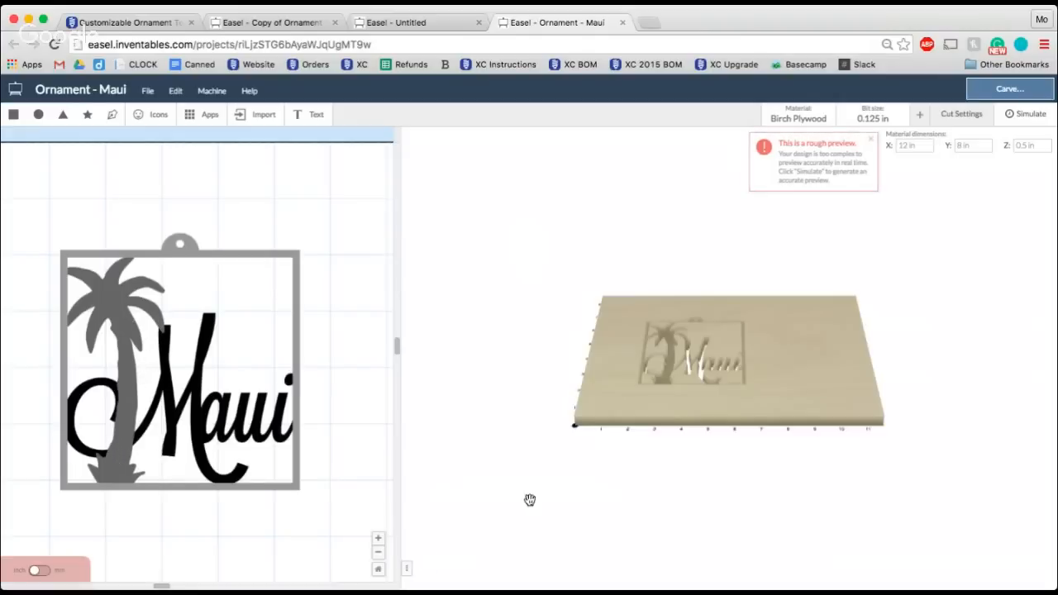
pyautogui.scroll(2, 674, 397)
pyautogui.moveTo(694, 389); pyautogui.dragTo(692, 524)
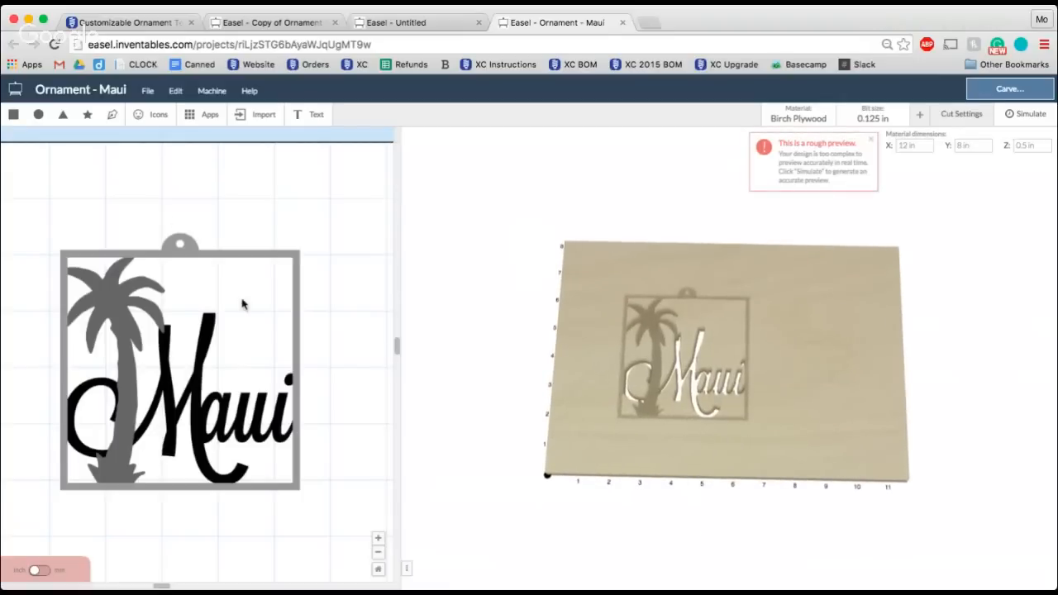
# Select the whole Maui ornament, including frame, palm tree and lettering, and combine it into a single shape
pyautogui.moveTo(38, 221); pyautogui.dragTo(335, 522)
pyautogui.click(176, 91)
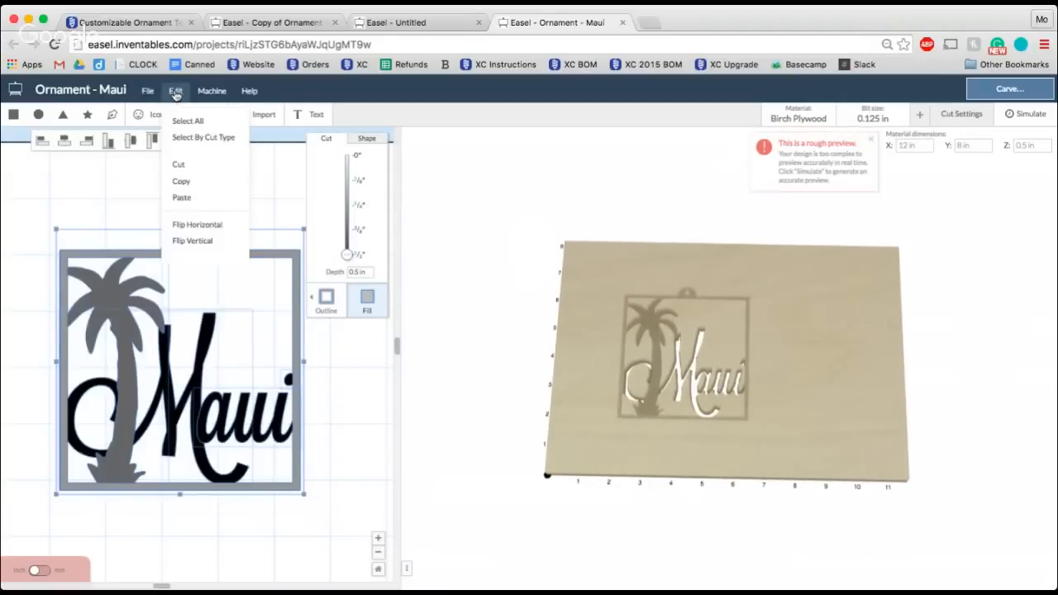
pyautogui.click(187, 268)
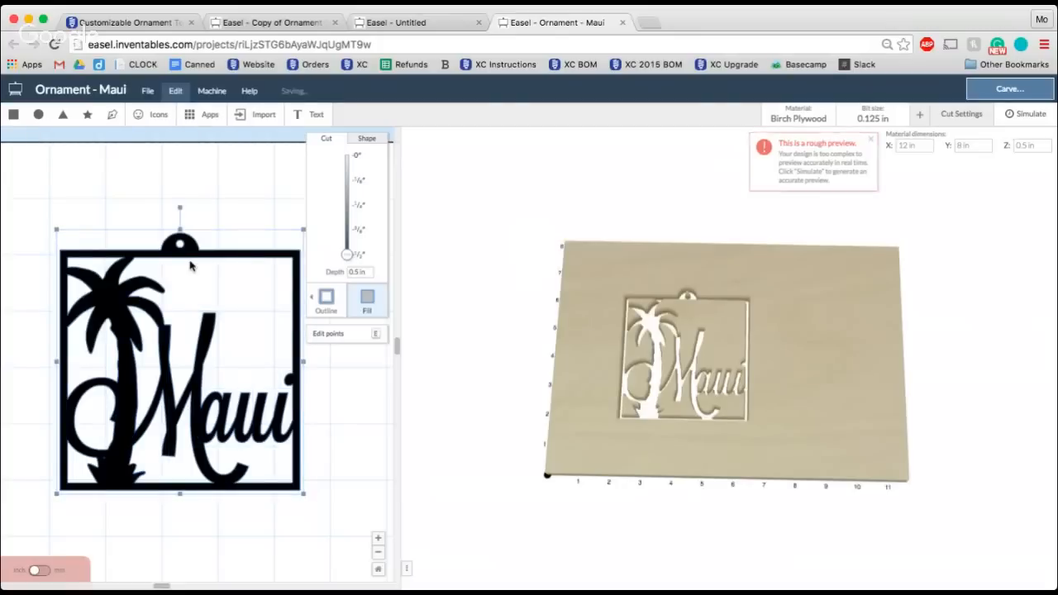
# Set the combined ornament to be cut as an outline outside the path, with tabs turned off
pyautogui.click(325, 299)
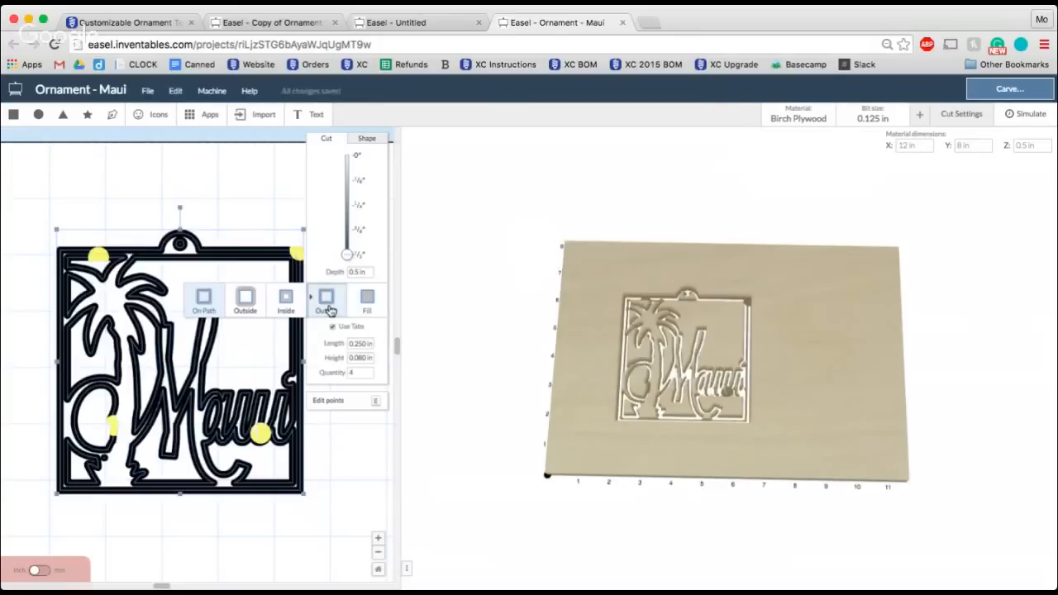
pyautogui.click(245, 302)
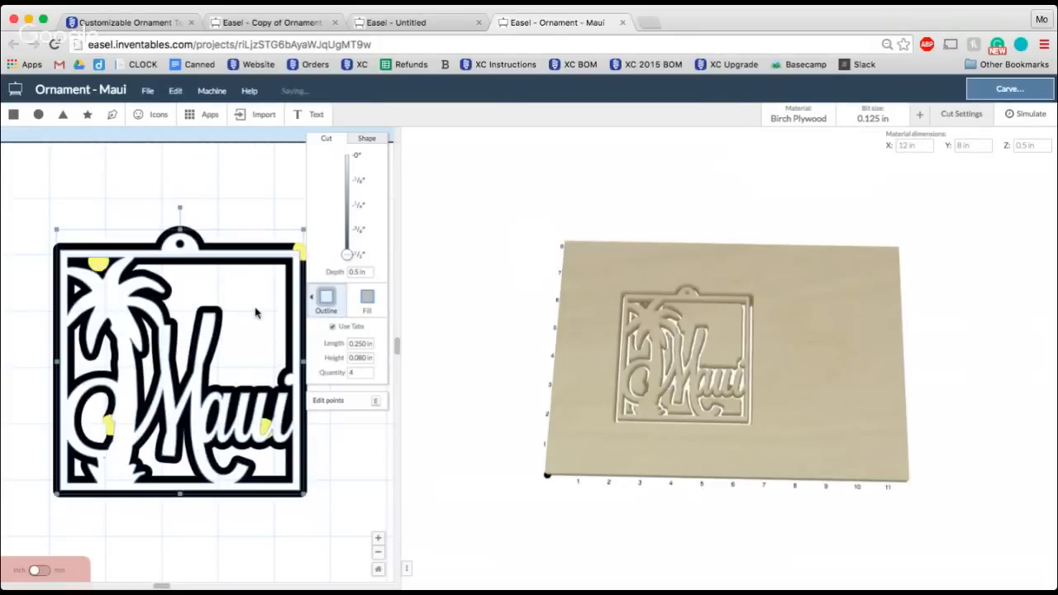
pyautogui.click(331, 329)
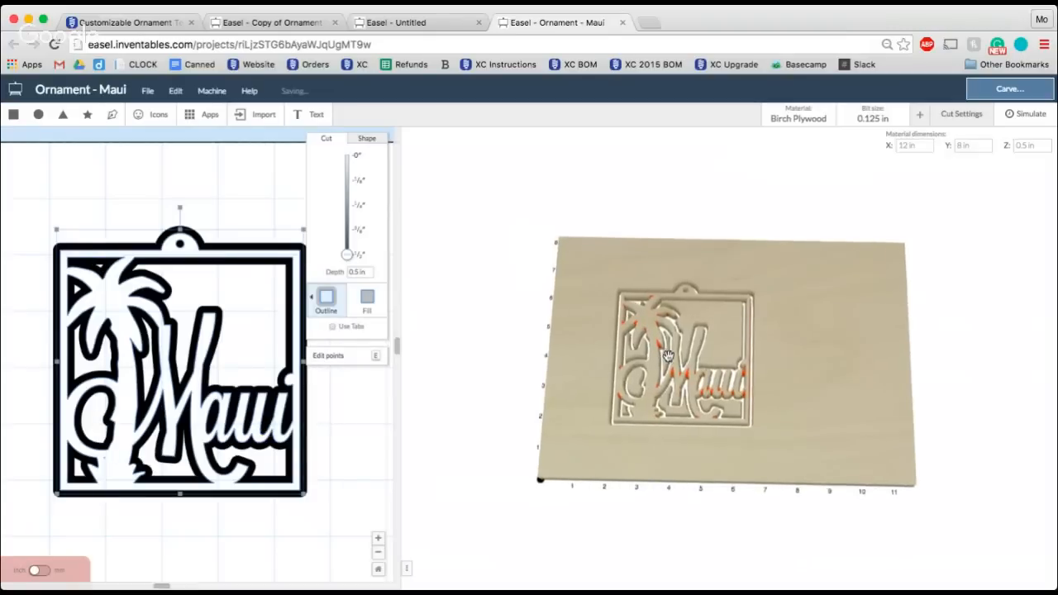
# Change the bit size to 1/32 in, check the ornament's carve preview from above, and deselect the design
pyautogui.click(877, 120)
pyautogui.click(840, 185)
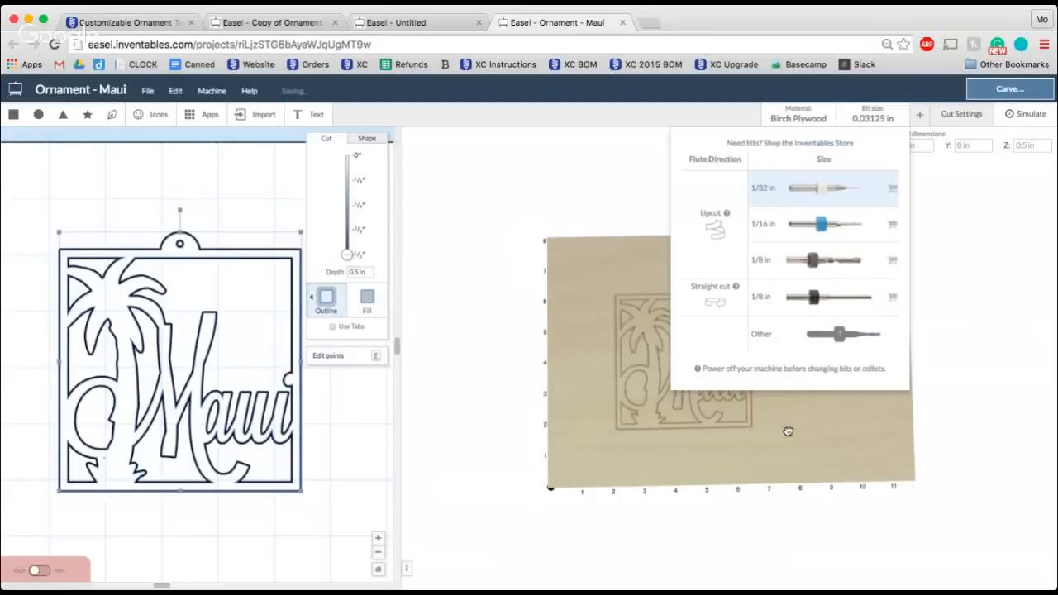
pyautogui.moveTo(787, 432); pyautogui.dragTo(772, 437)
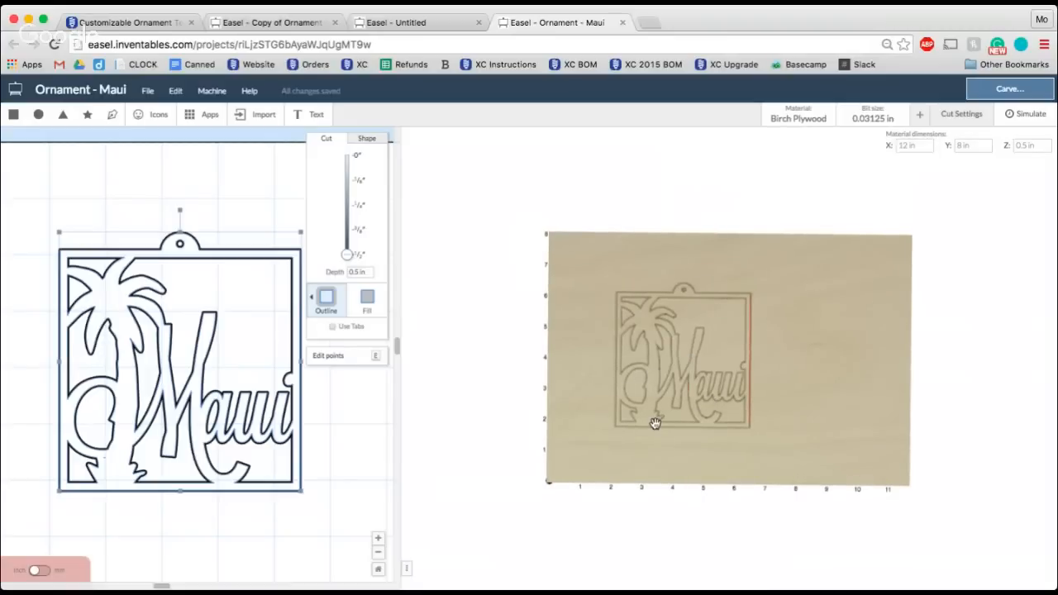
pyautogui.click(215, 205)
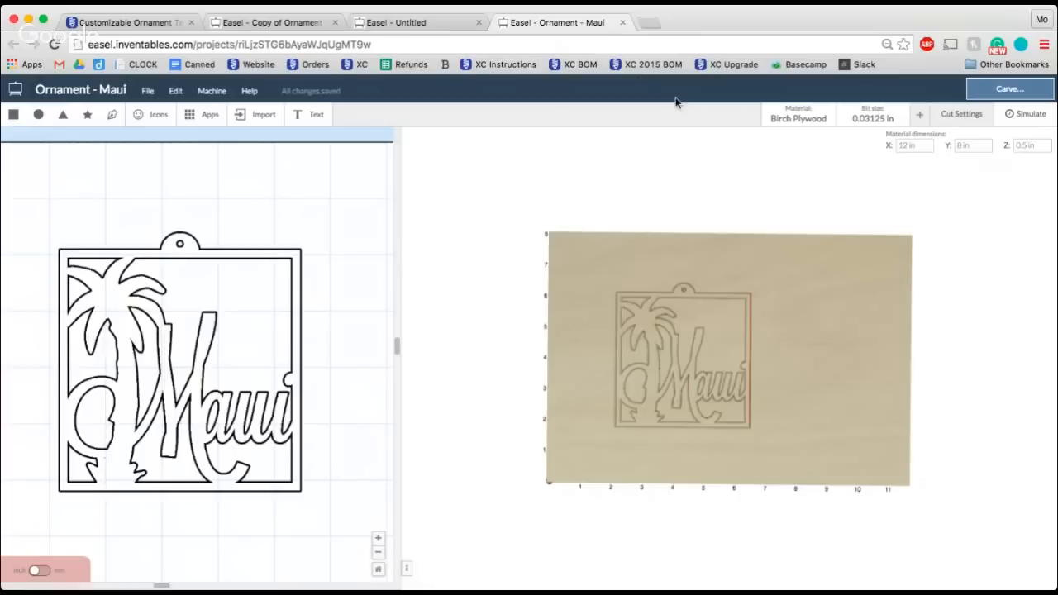
# Go to discuss.inventables.com and open the "Holiday Ornament Template (Fast and easy gift idea)" topic in the Projects category
pyautogui.click(667, 38)
pyautogui.write('discuss.inventables.com')
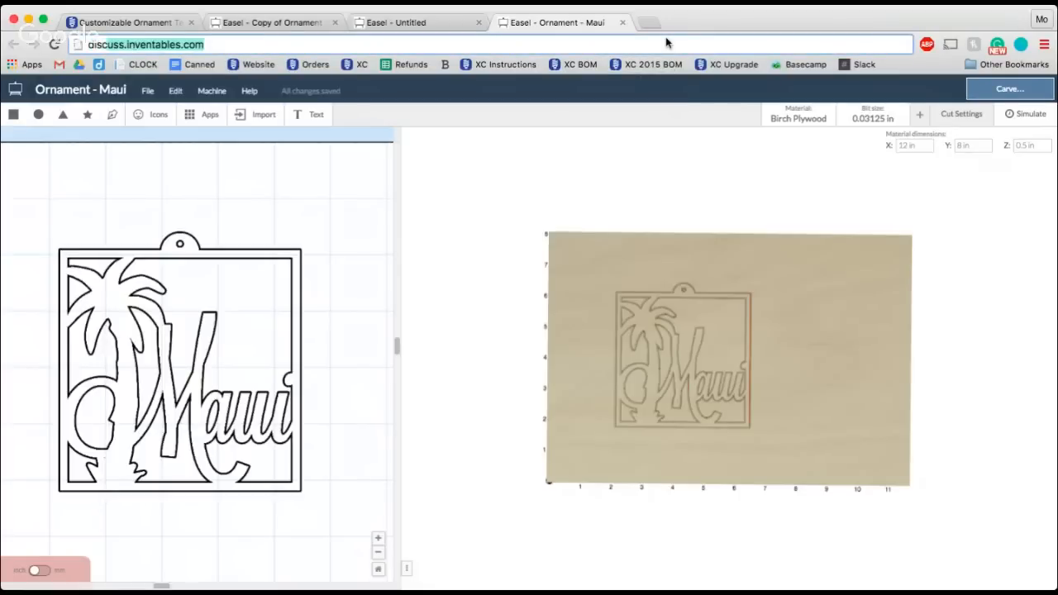
pyautogui.press('Return')
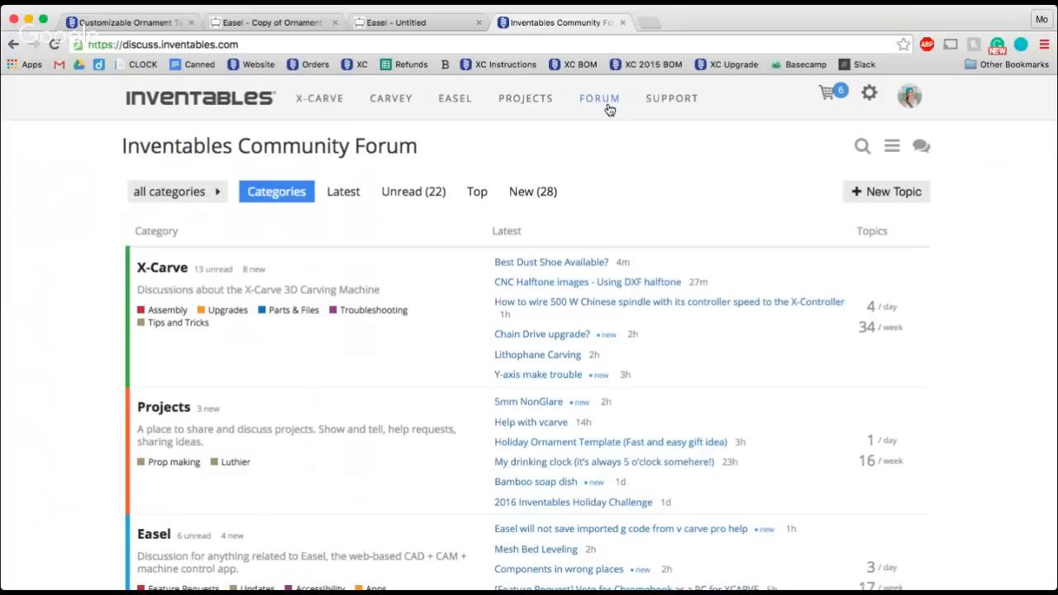
pyautogui.scroll(-3, 581, 196)
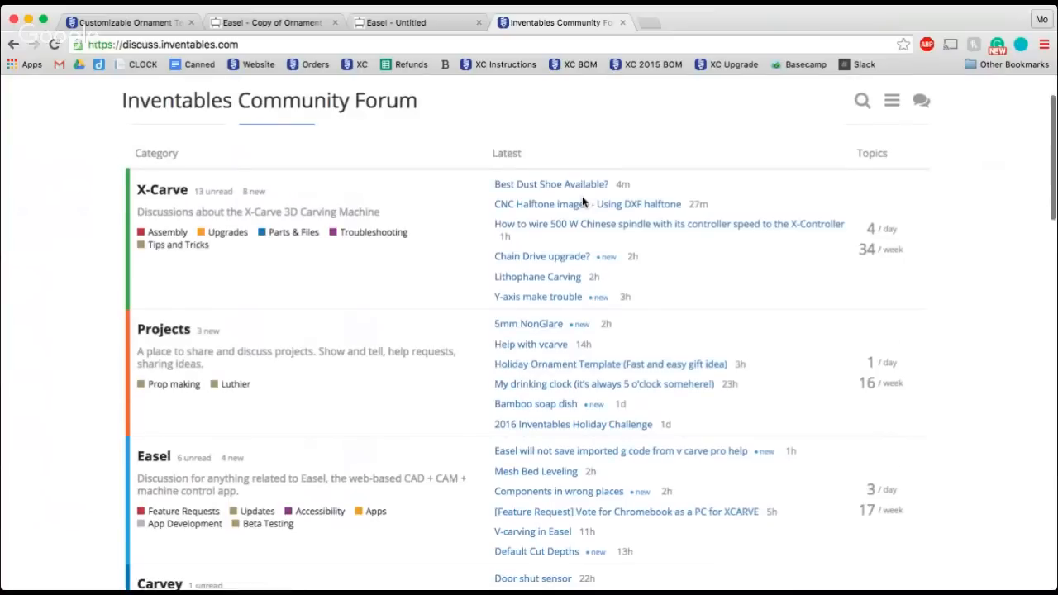
pyautogui.click(164, 304)
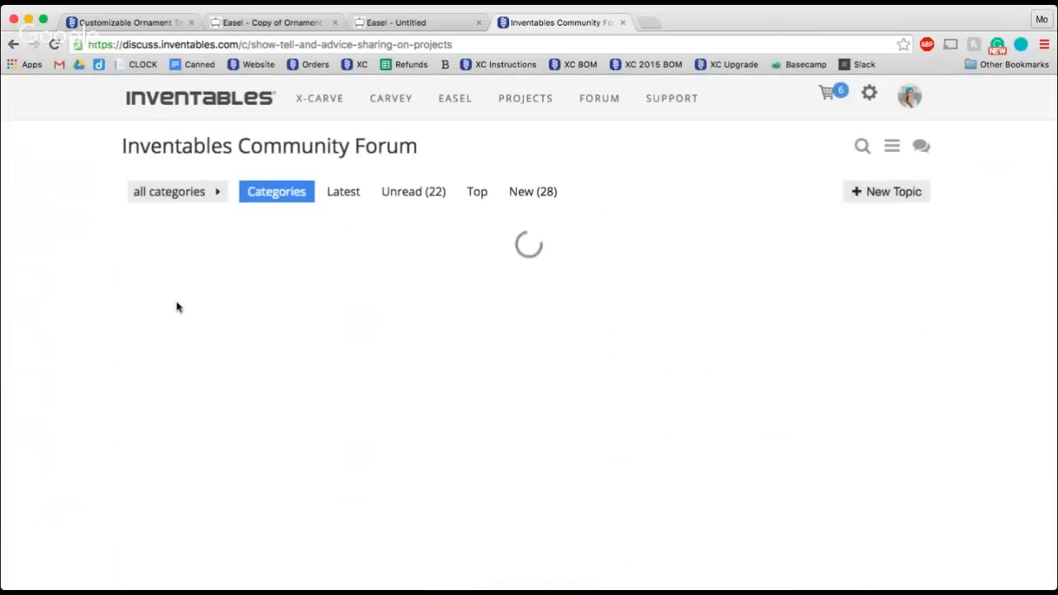
pyautogui.scroll(-5, 111, 384)
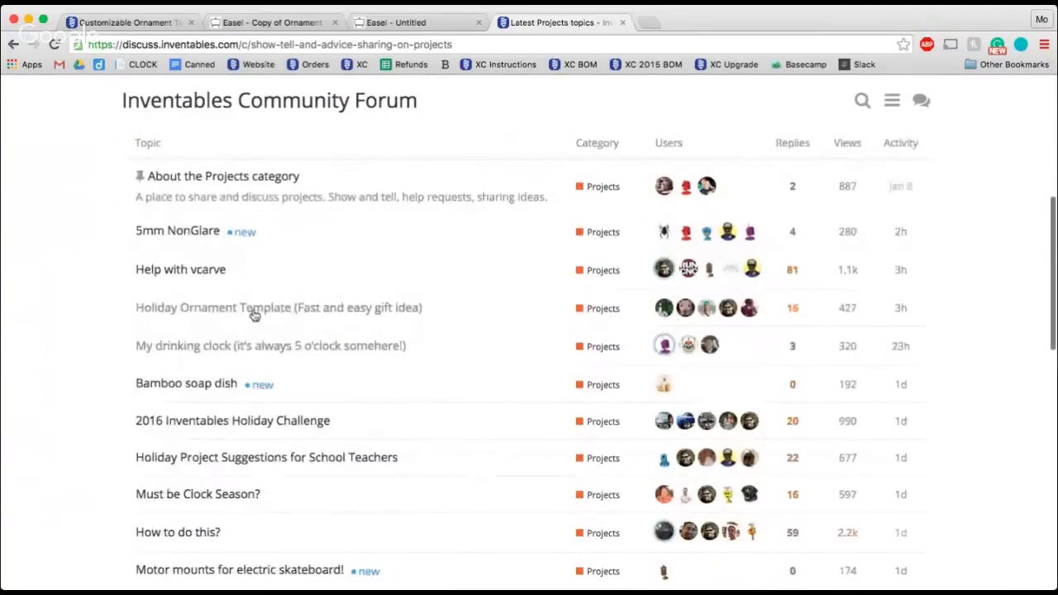
pyautogui.click(254, 310)
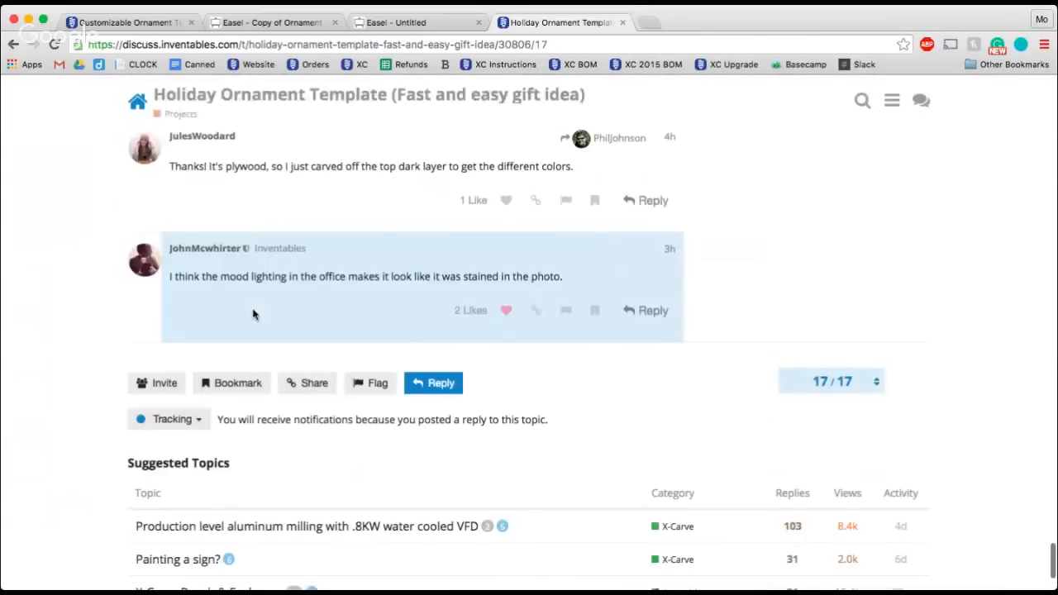
# Go back to the start of the topic and examine the glitter acrylic, Voronoi and hanging-bell ornament photos
pyautogui.scroll(2, 99, 303)
pyautogui.scroll(20, 99, 302)
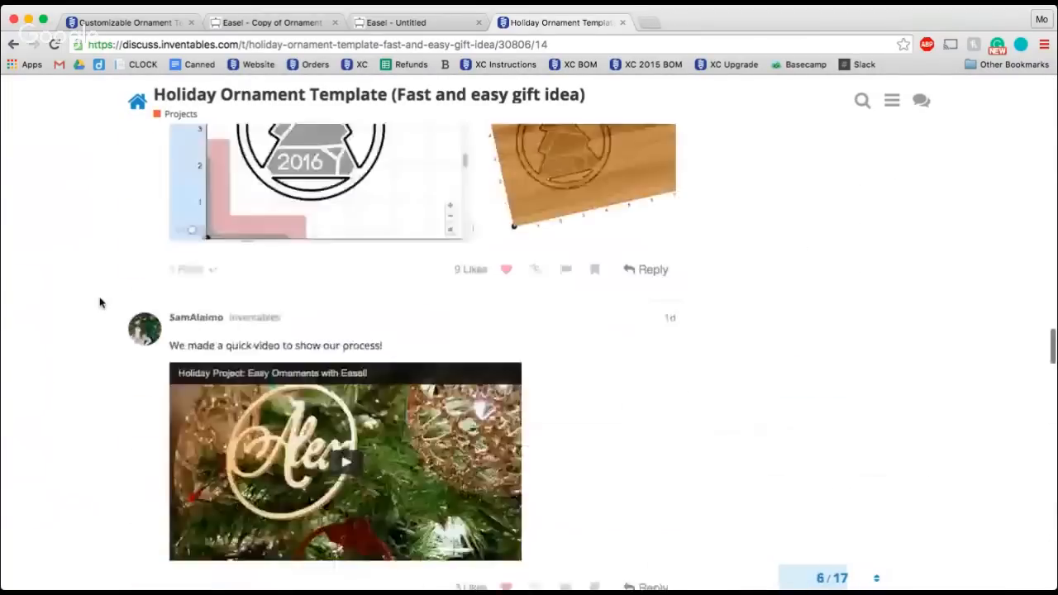
pyautogui.scroll(10, 100, 302)
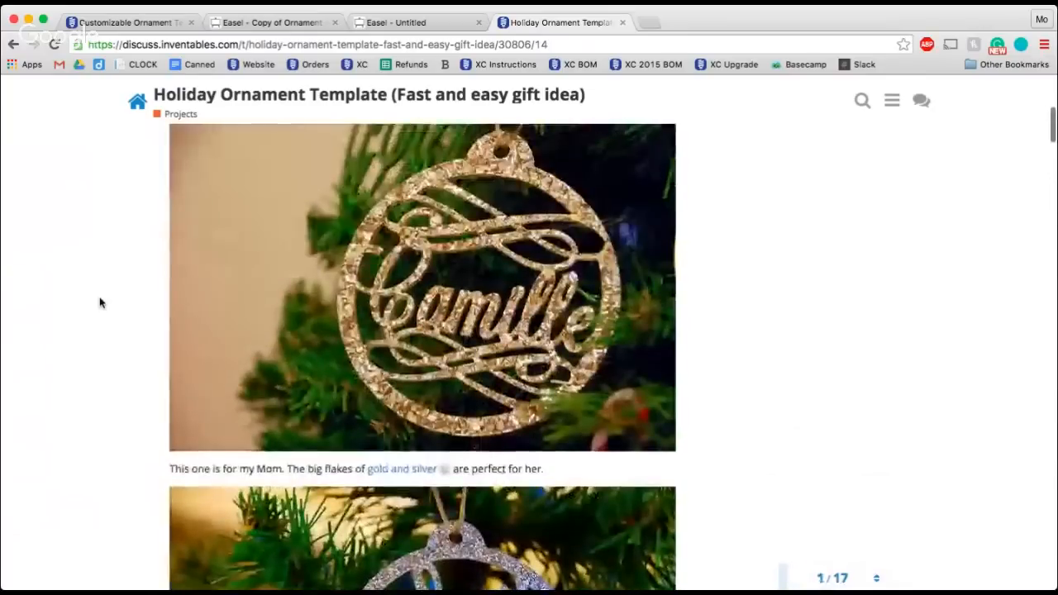
pyautogui.scroll(-7, 99, 302)
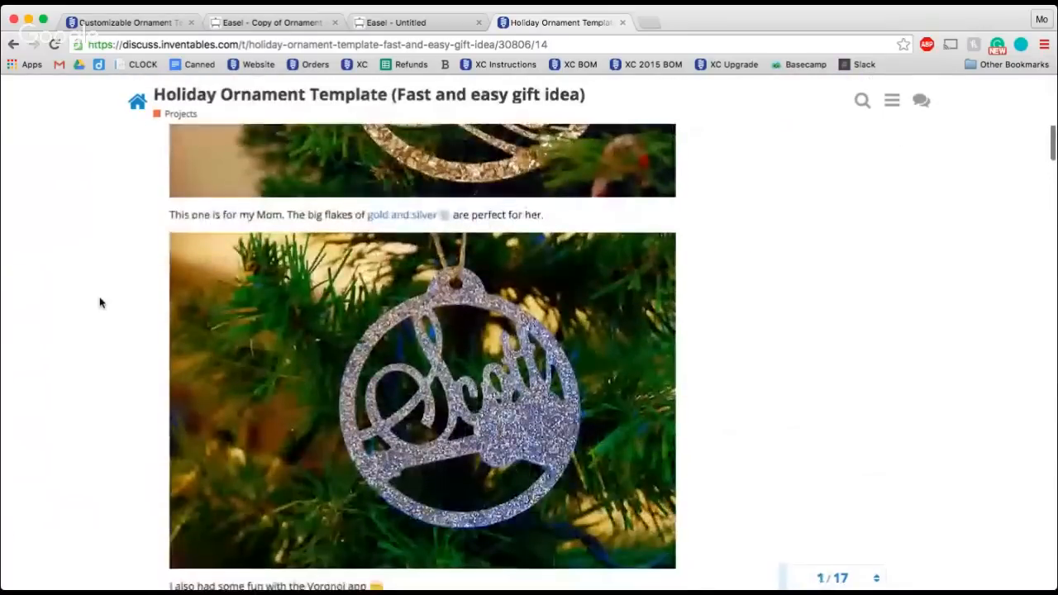
pyautogui.scroll(-3, 99, 303)
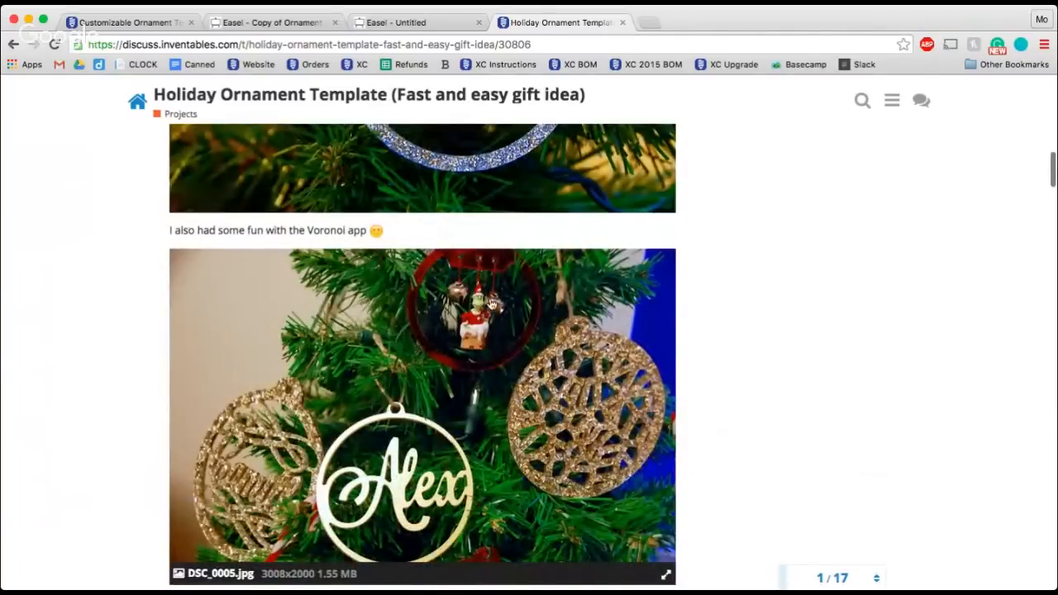
pyautogui.scroll(-7, 583, 341)
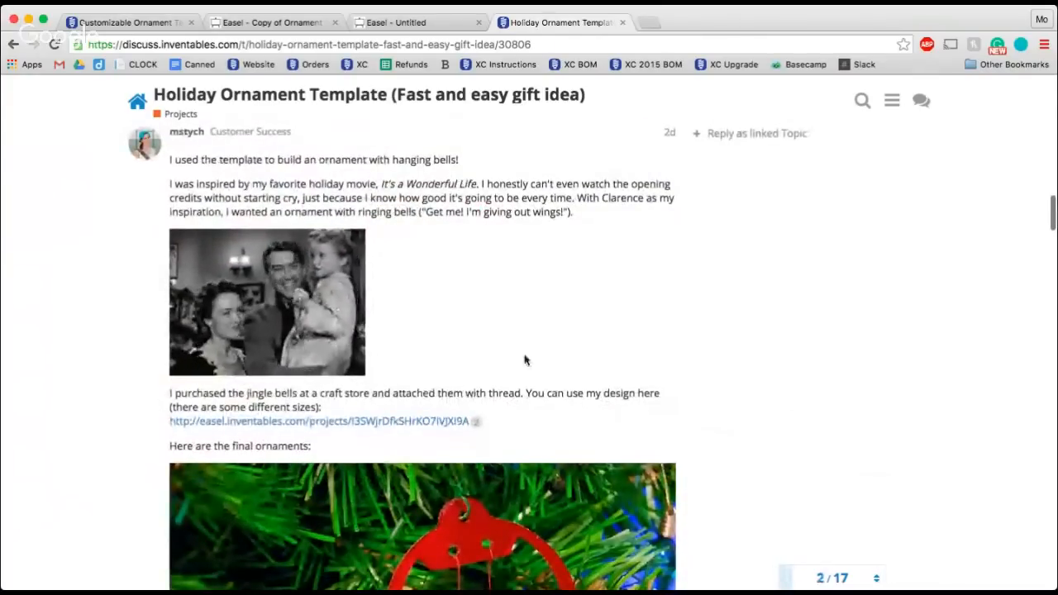
pyautogui.scroll(-3, 739, 394)
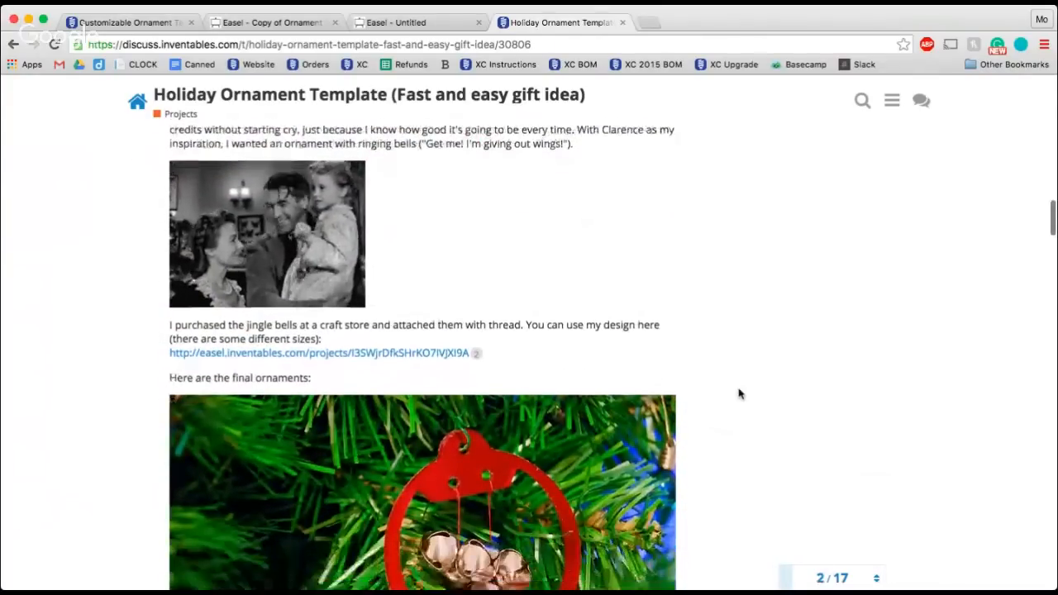
pyautogui.scroll(-2, 740, 394)
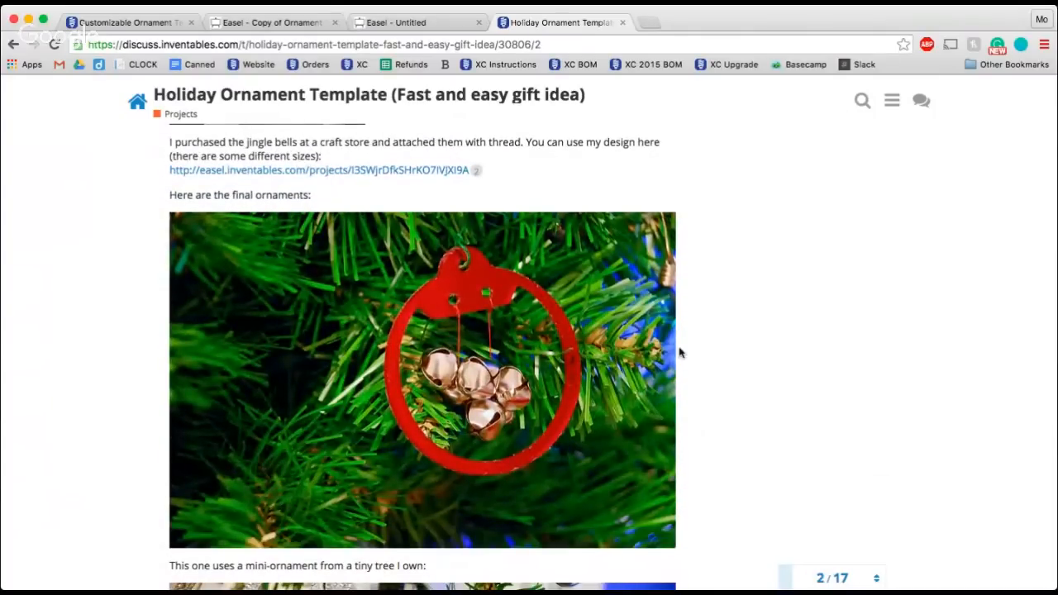
pyautogui.scroll(1, 707, 353)
pyautogui.scroll(-1, 707, 352)
pyautogui.scroll(-1, 734, 389)
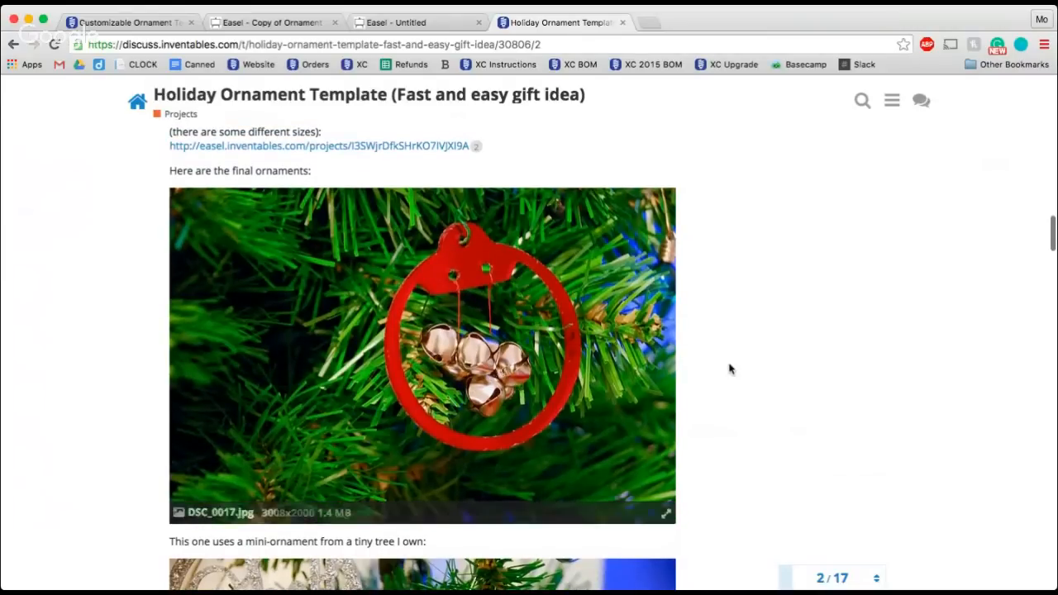
pyautogui.scroll(-10, 730, 366)
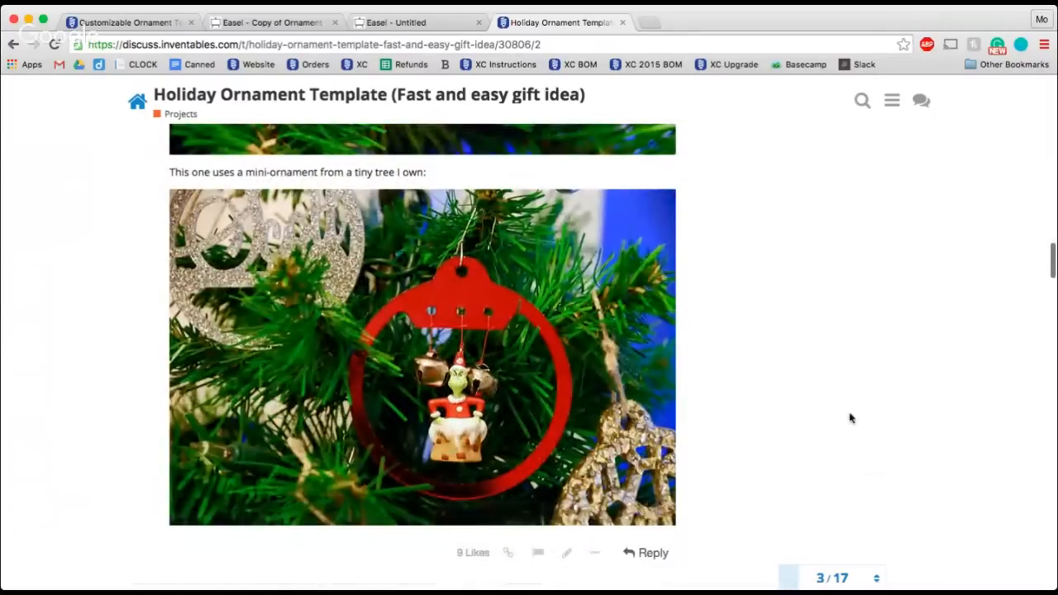
# Examine the ornaments shared in the remaining replies, including the Voronoi tree, leaf and baseball designs, through the last post
pyautogui.scroll(-10, 867, 419)
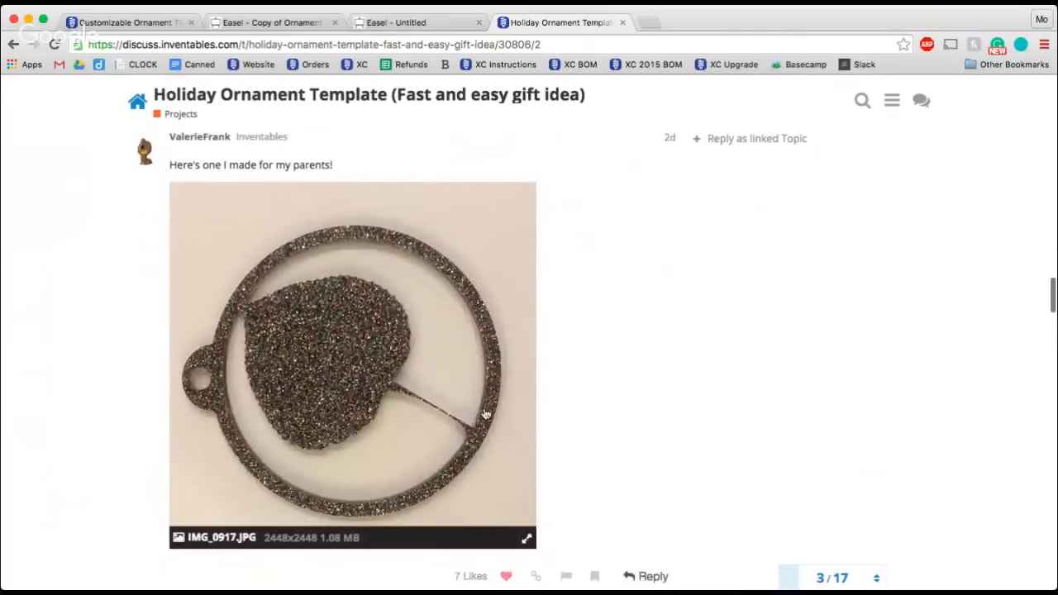
pyautogui.scroll(-10, 774, 411)
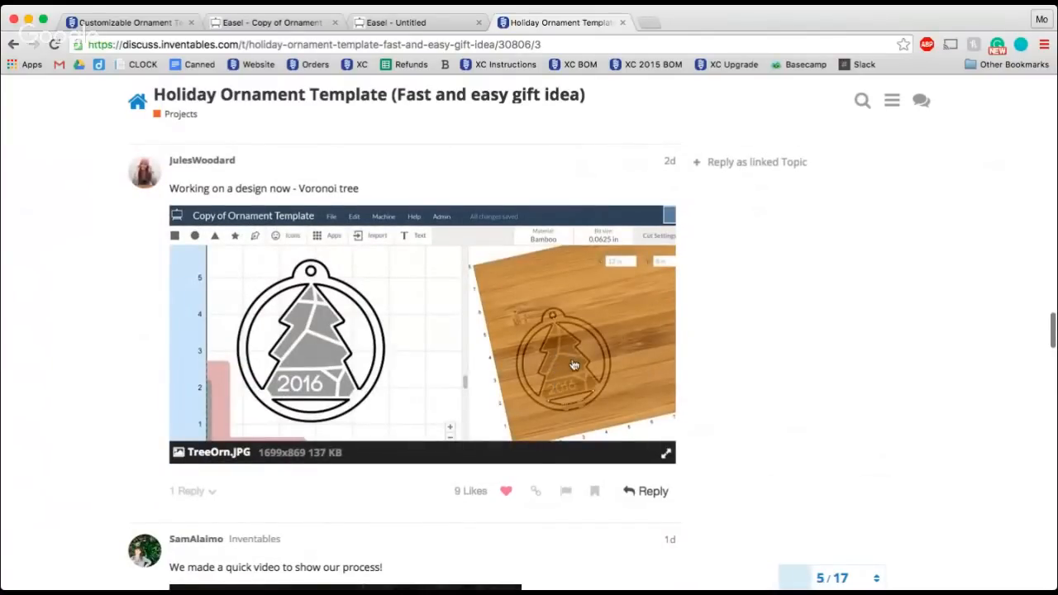
pyautogui.scroll(-12, 578, 366)
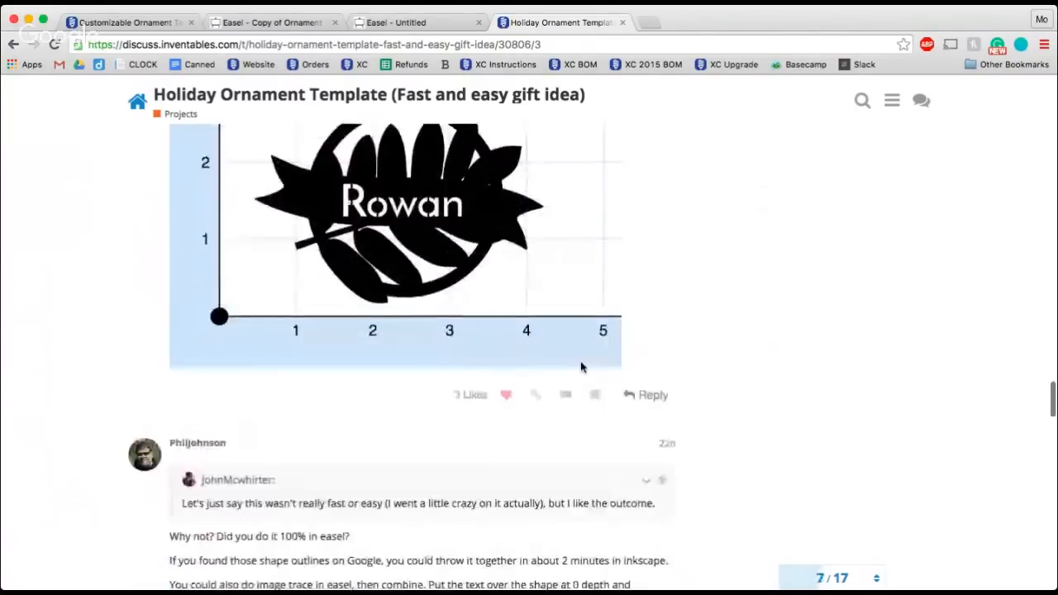
pyautogui.scroll(-15, 581, 367)
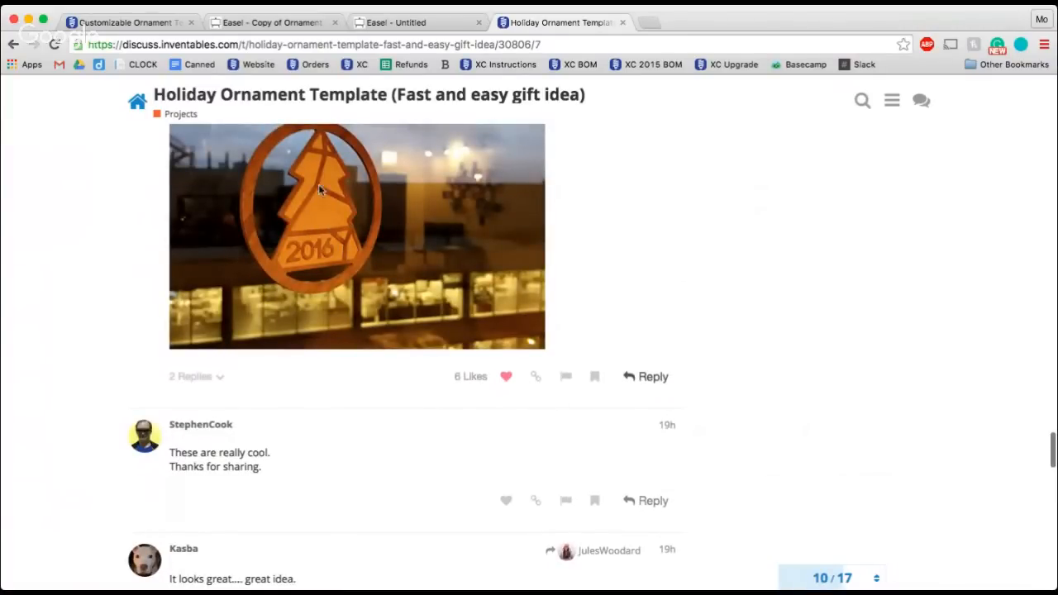
pyautogui.scroll(15, 362, 219)
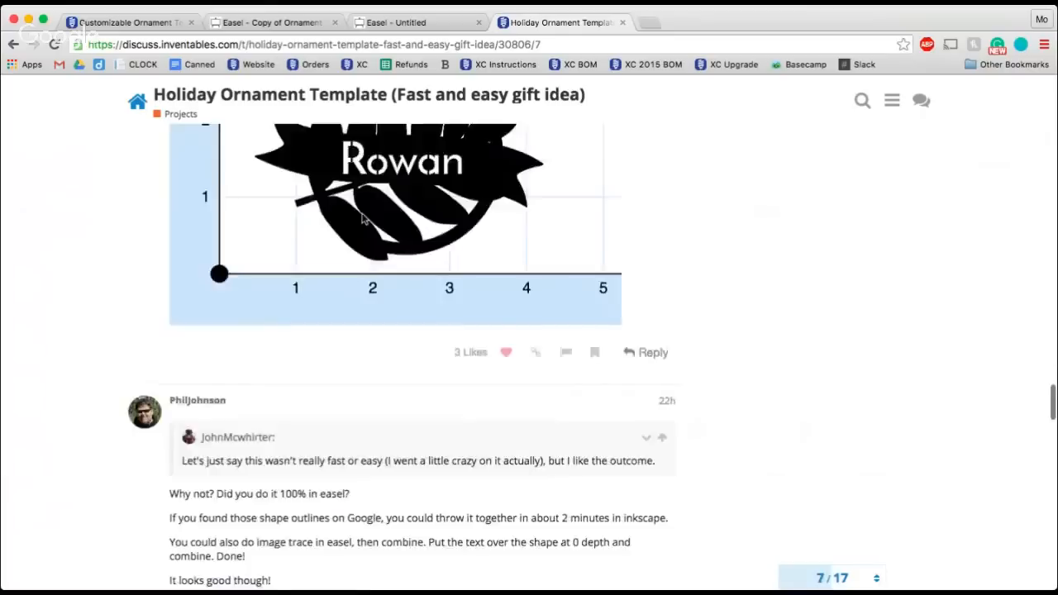
pyautogui.scroll(-1, 361, 219)
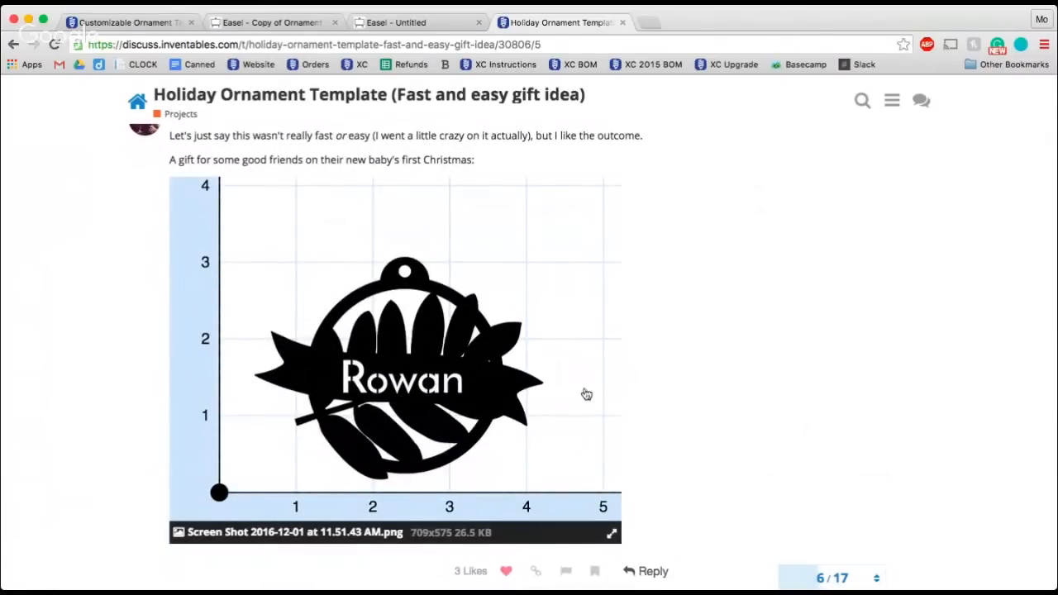
pyautogui.scroll(-15, 718, 405)
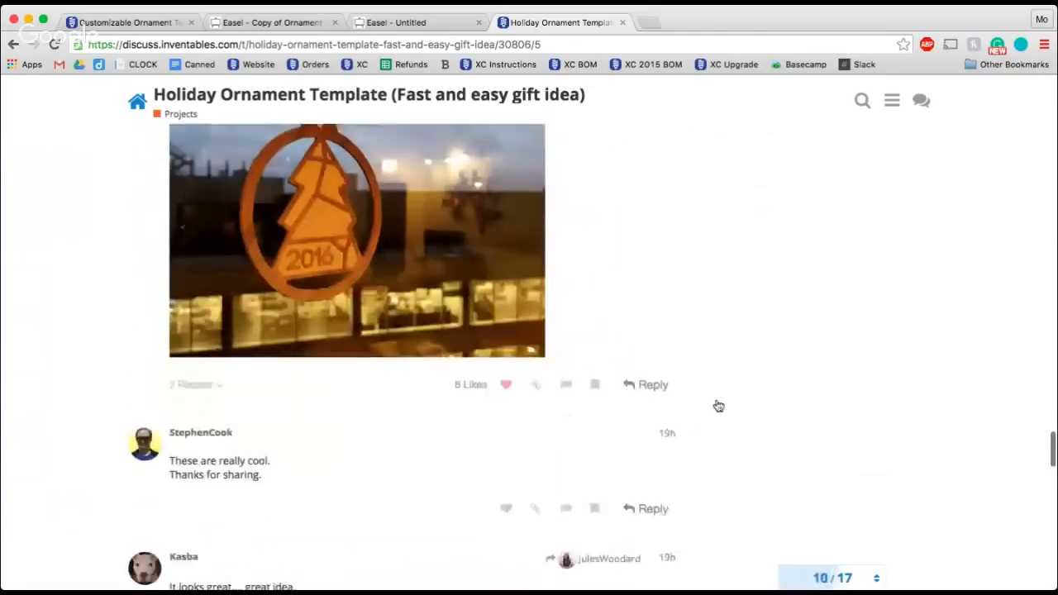
pyautogui.scroll(-12, 718, 405)
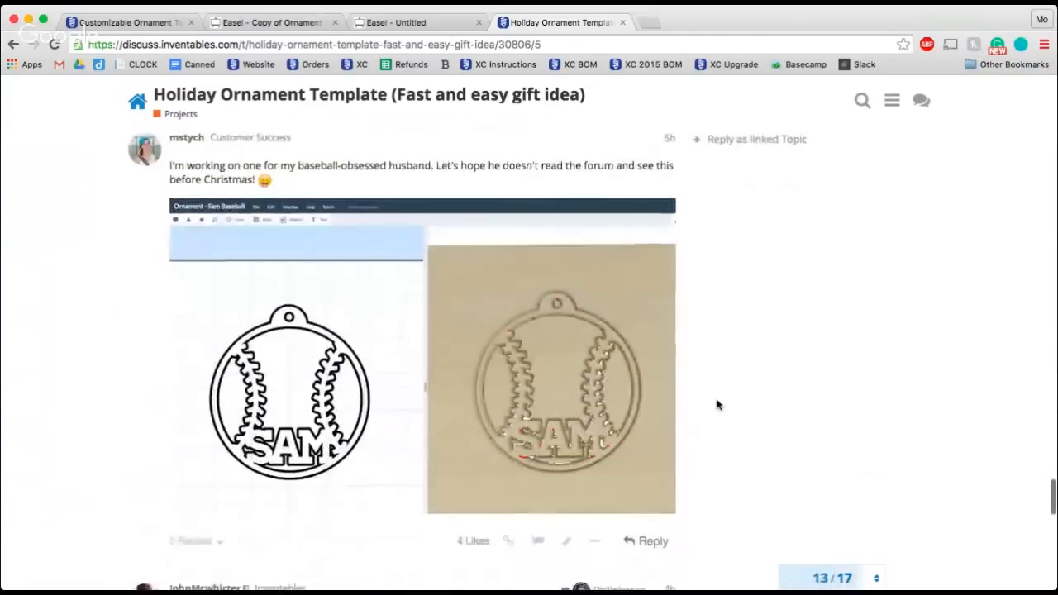
pyautogui.scroll(-2, 718, 404)
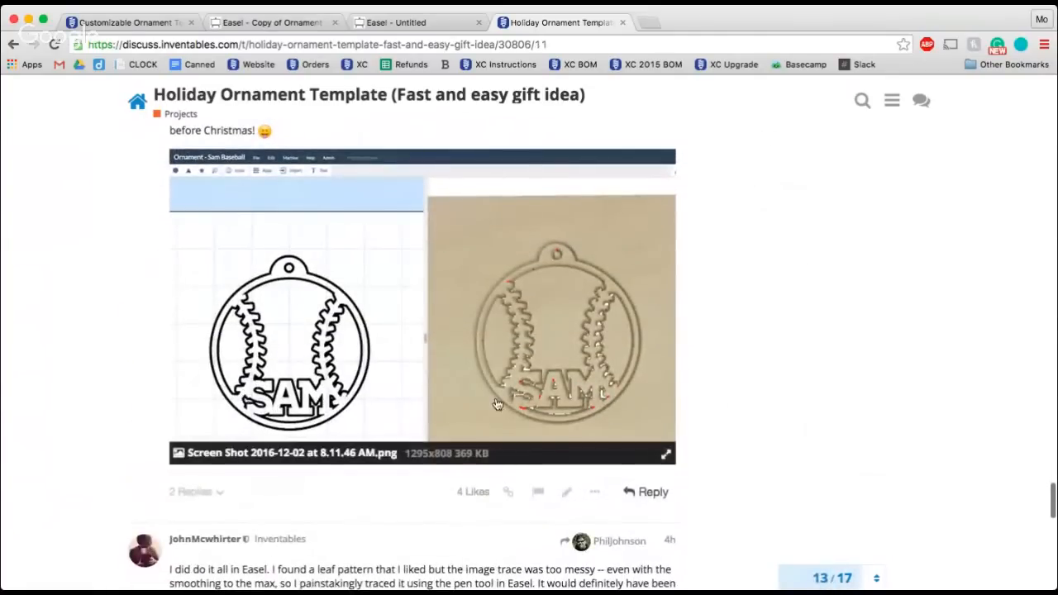
pyautogui.scroll(-15, 787, 439)
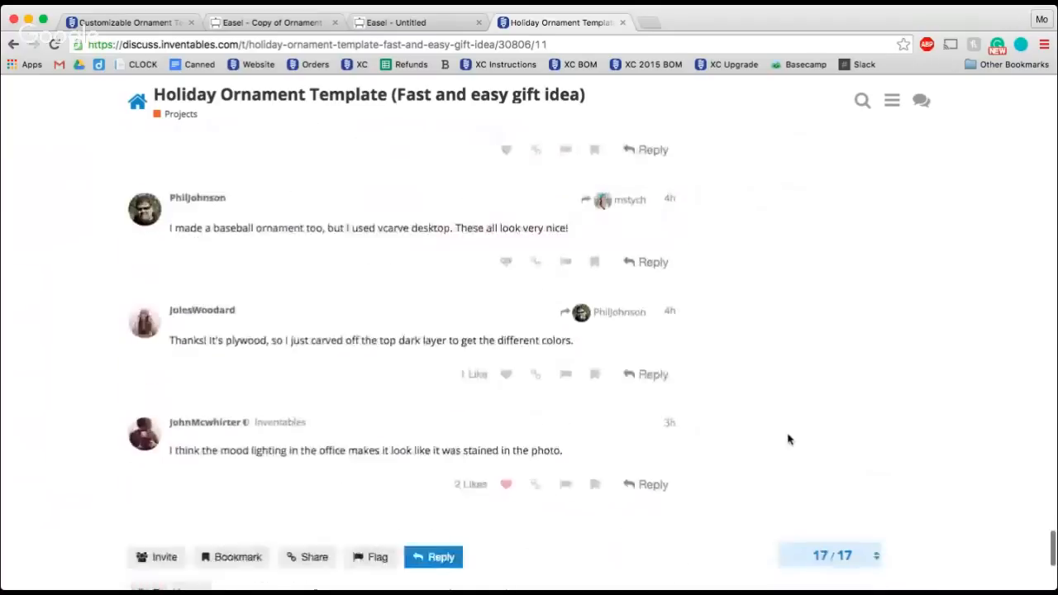
# Return to the topic's opening post and review its Customizable Ornament Template link and first glitter acrylic ornament photo
pyautogui.scroll(20, 788, 440)
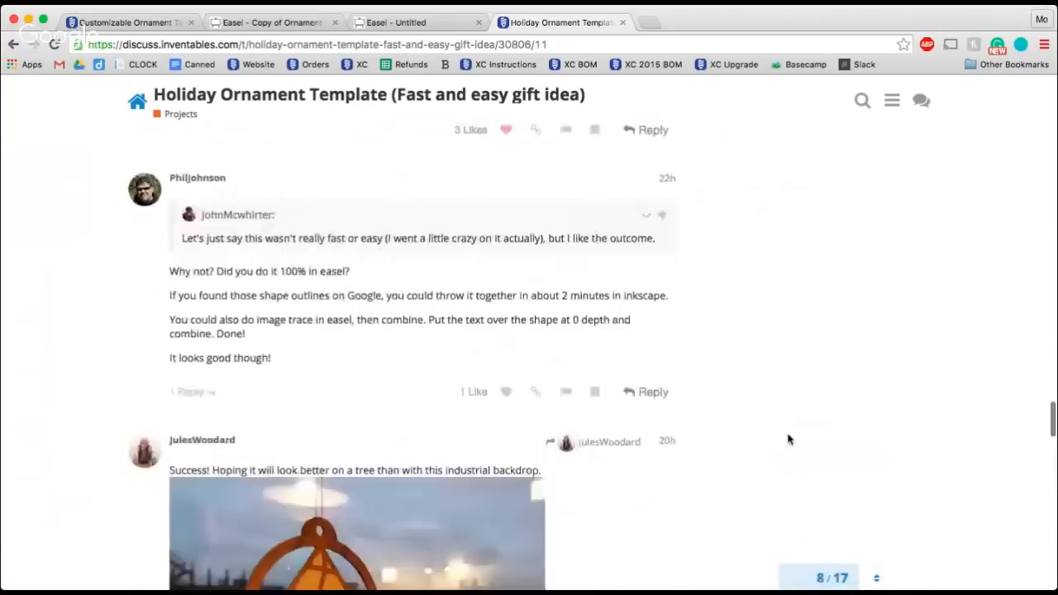
pyautogui.scroll(15, 787, 439)
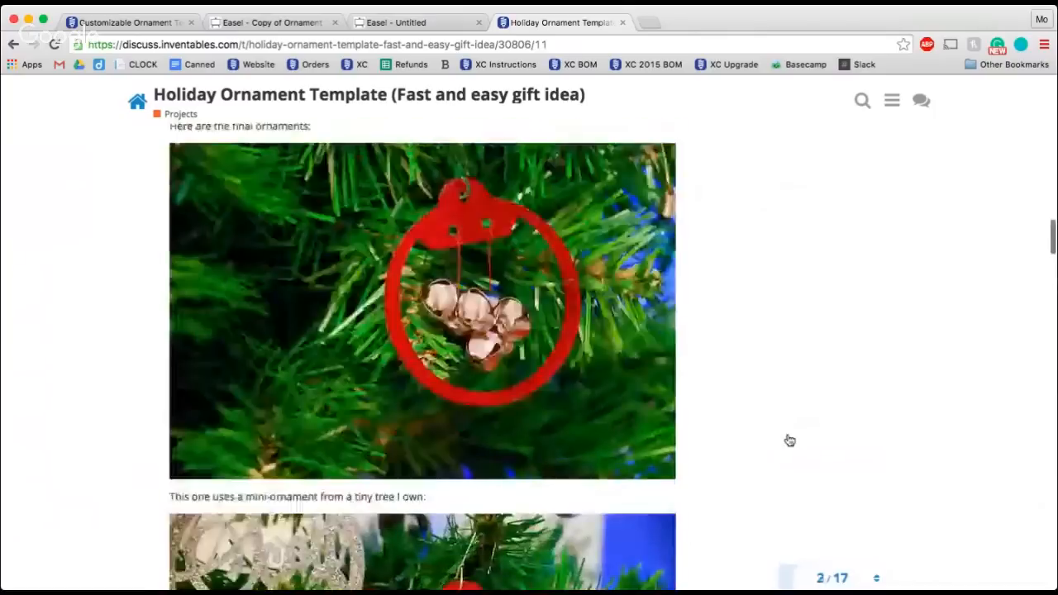
pyautogui.scroll(15, 789, 441)
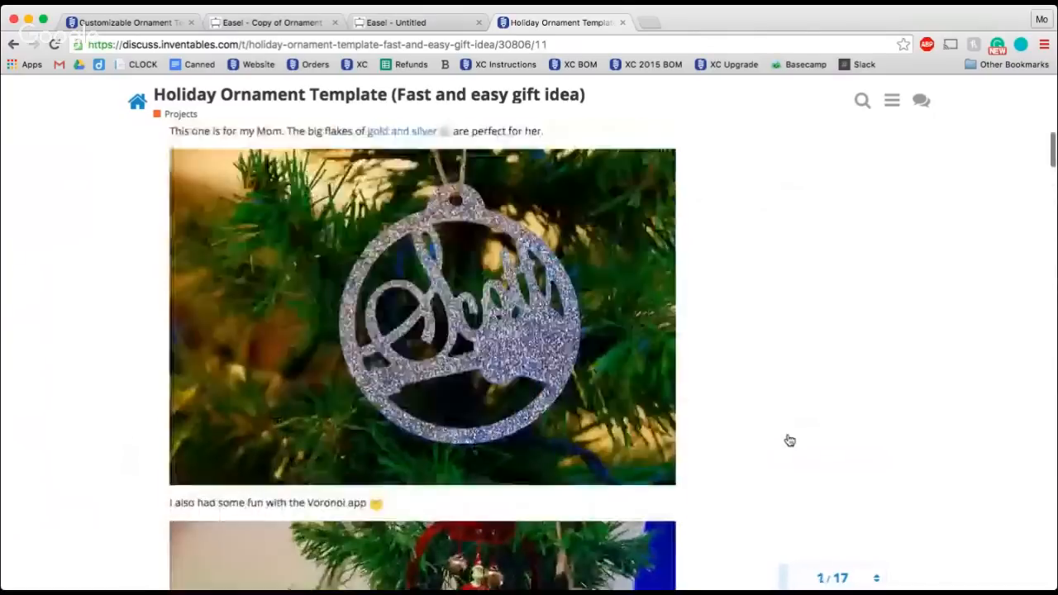
pyautogui.scroll(10, 790, 440)
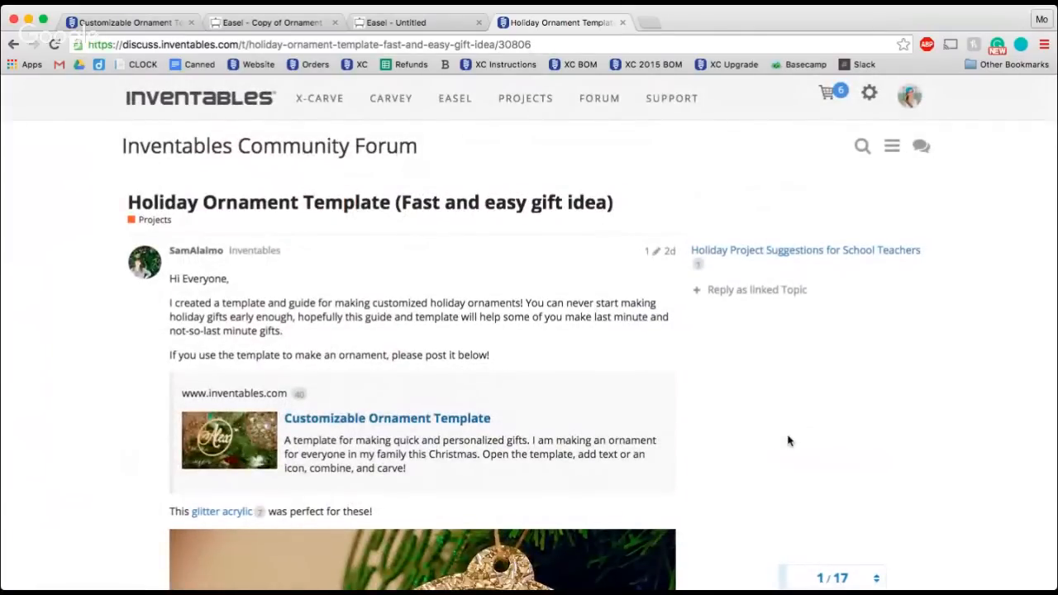
pyautogui.scroll(-7, 789, 440)
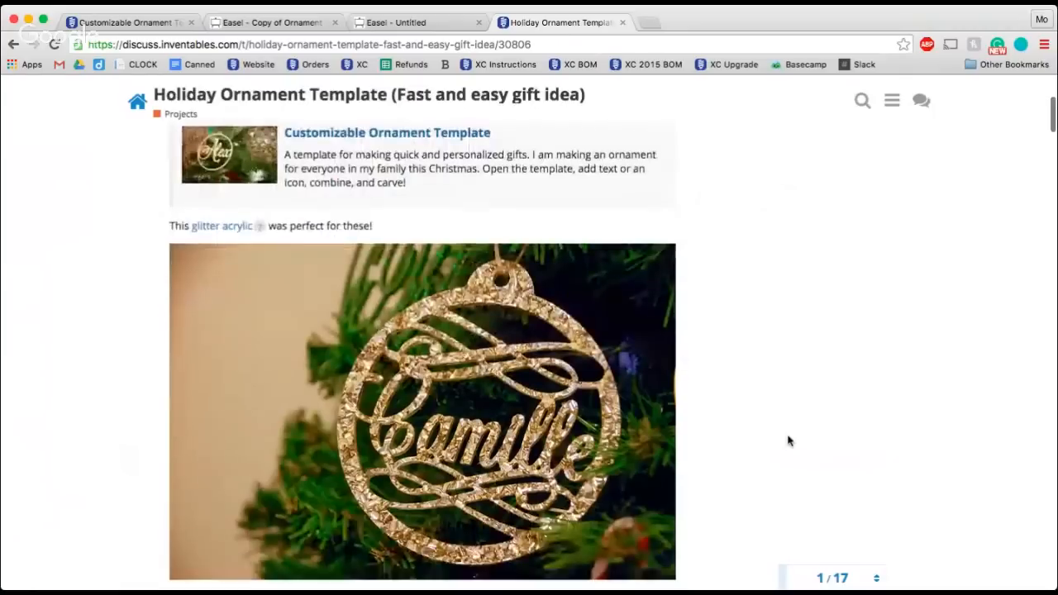
pyautogui.scroll(-1, 765, 432)
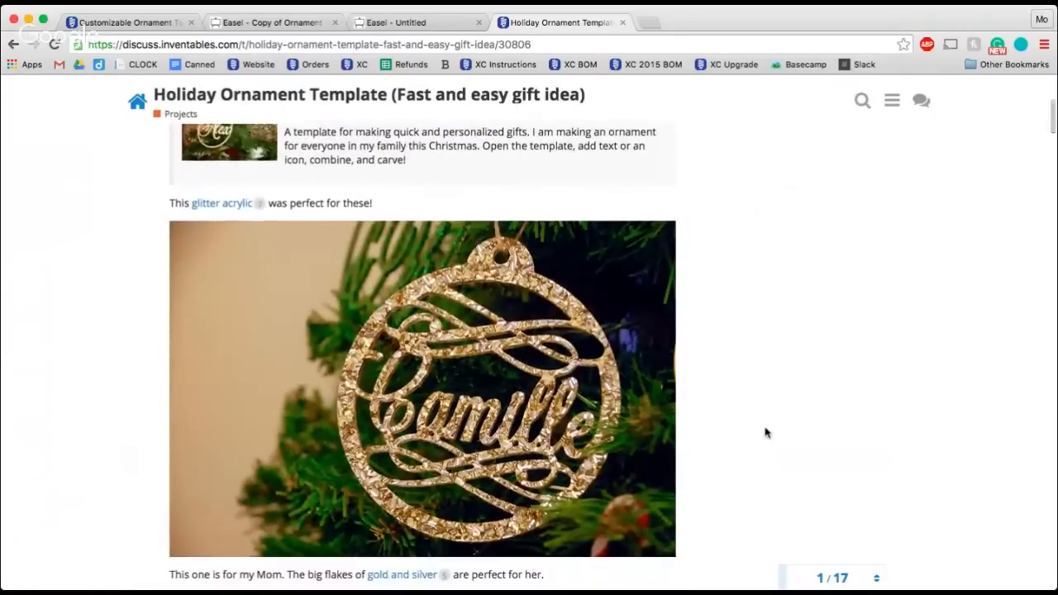